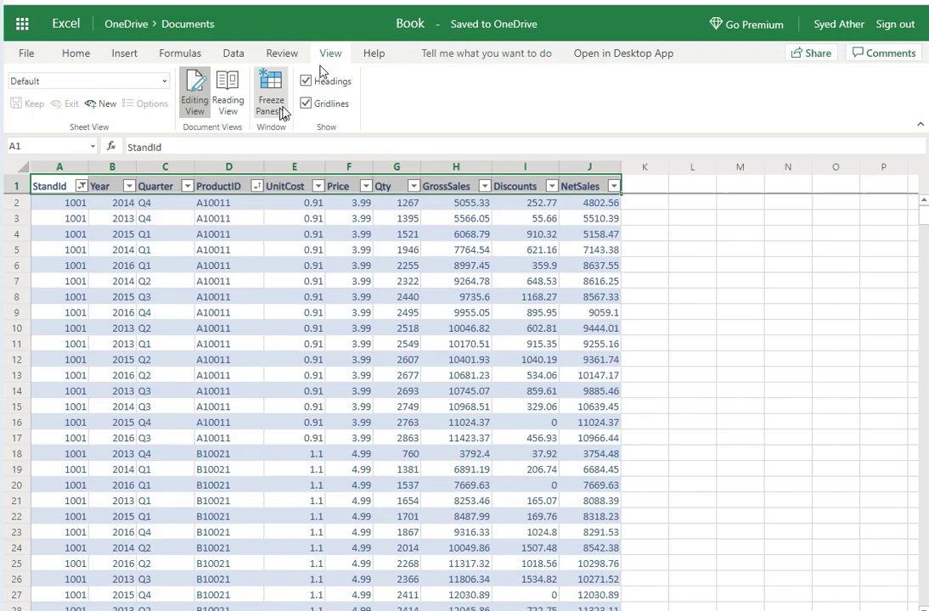
Step: Show the Review ribbon in Excel Online's Book workbook holding the filtered sales table
click(281, 54)
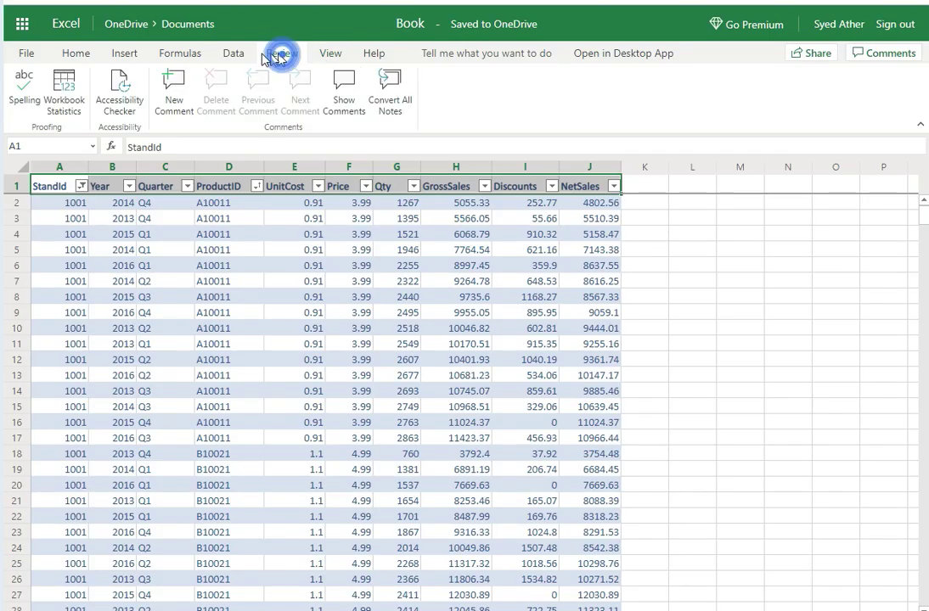
click(170, 51)
click(124, 53)
click(74, 53)
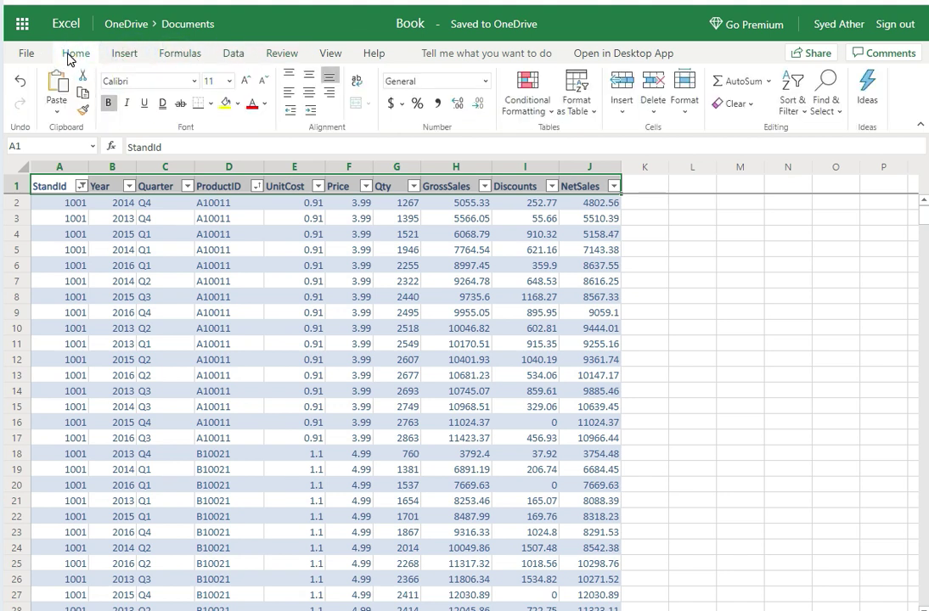
click(684, 113)
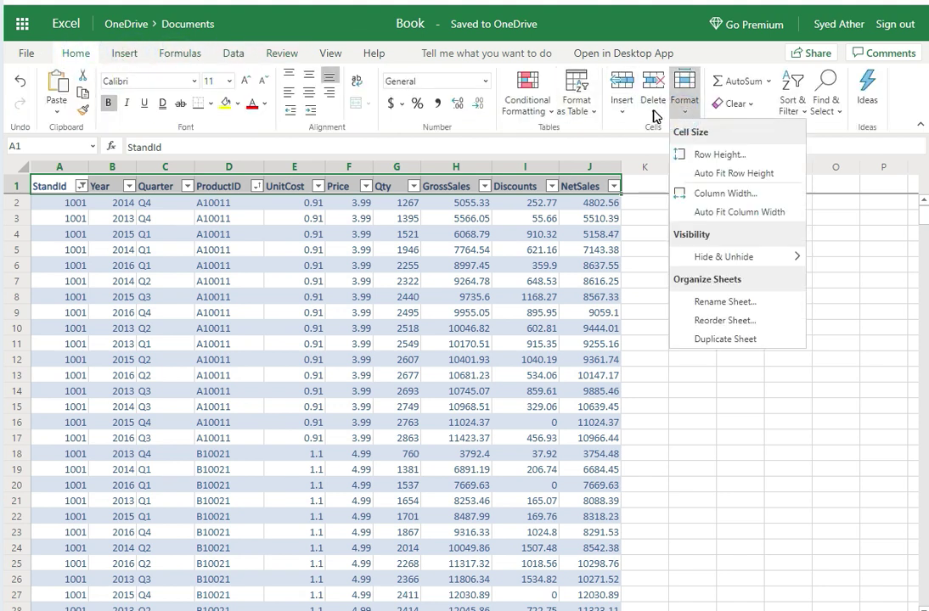
click(655, 116)
click(653, 107)
click(617, 108)
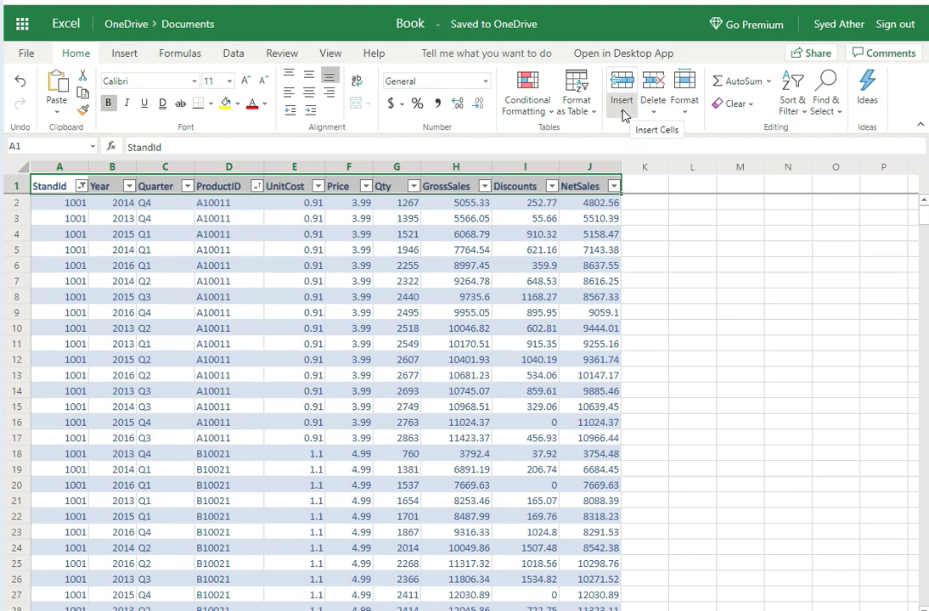
click(551, 116)
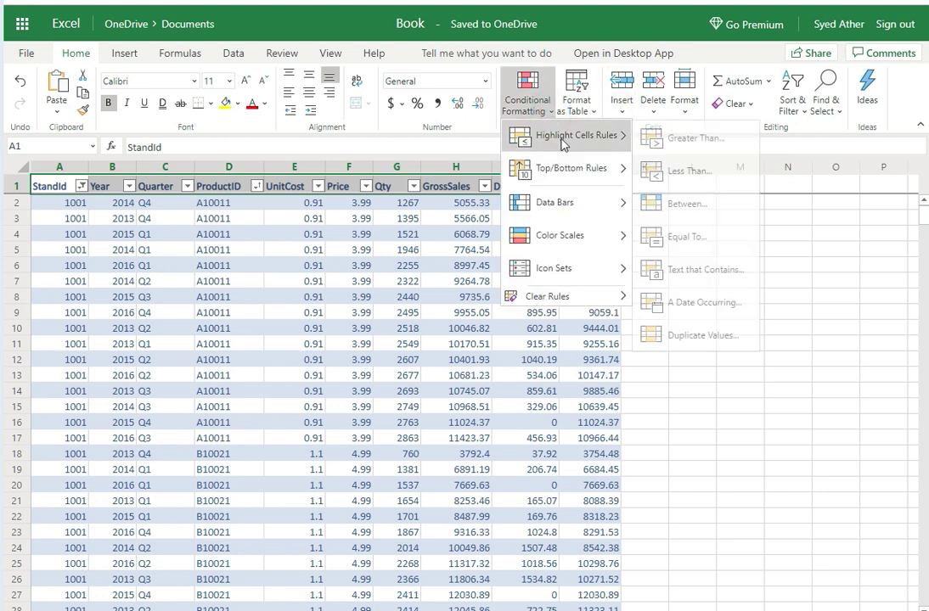
mouse_move(556, 297)
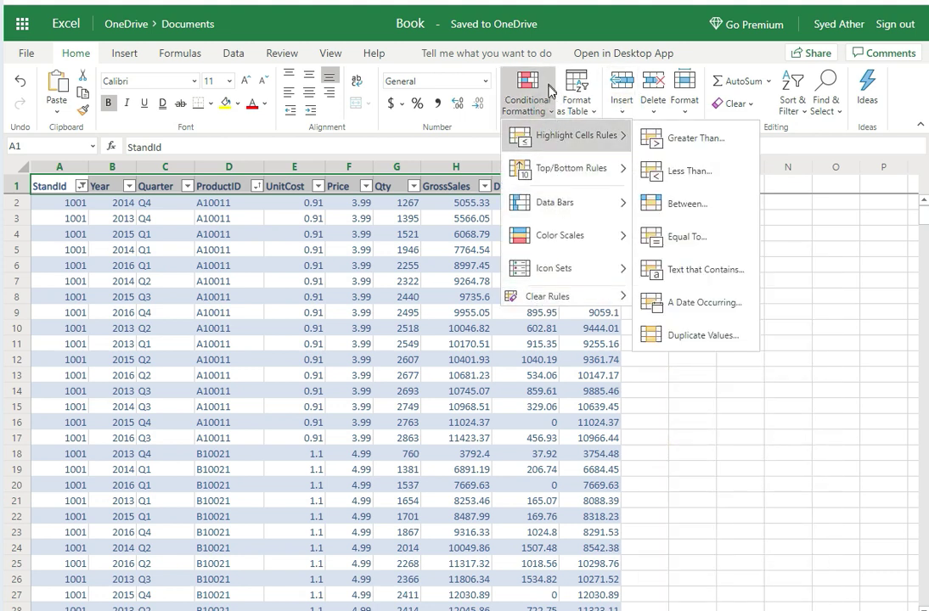
click(550, 116)
click(120, 55)
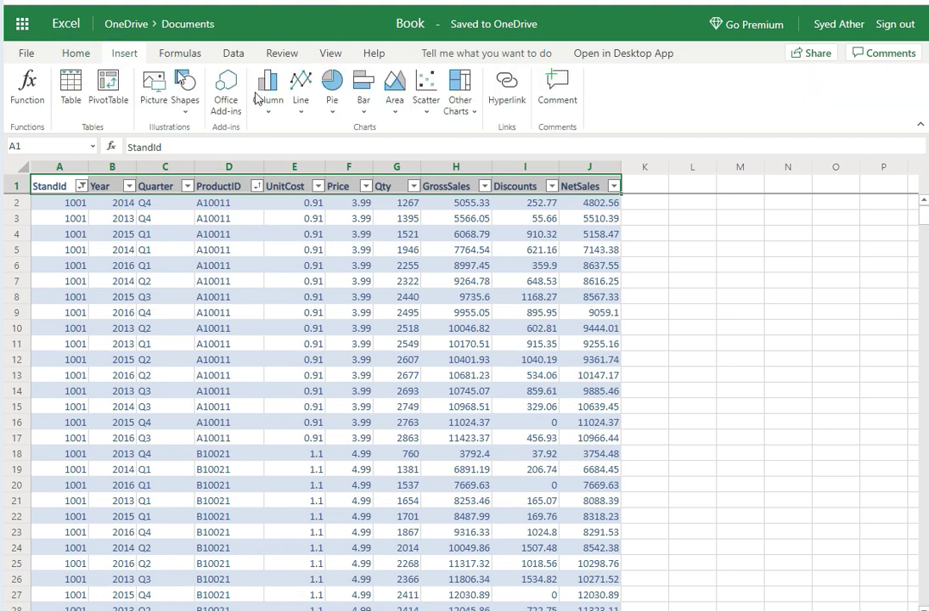
click(473, 115)
key(Escape)
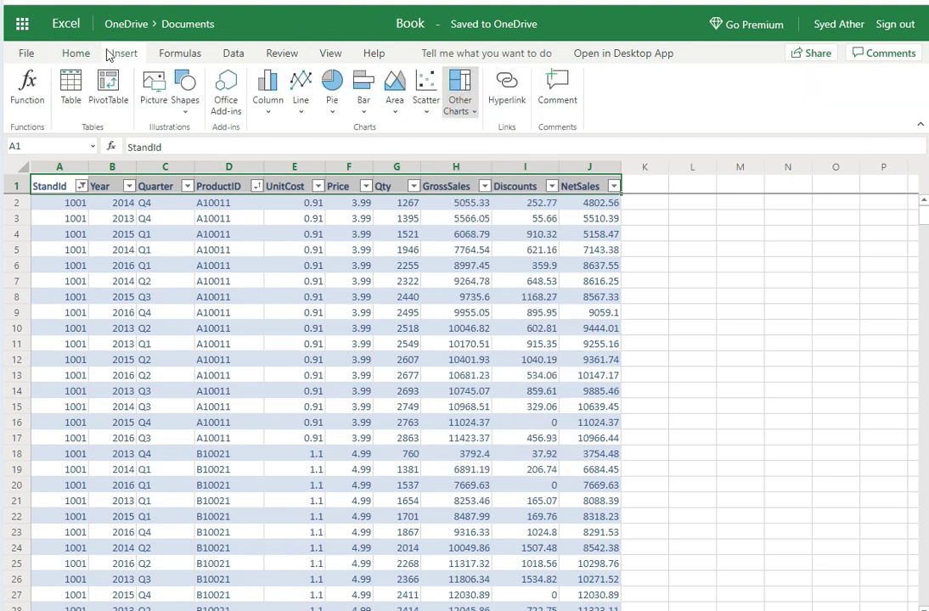
click(29, 100)
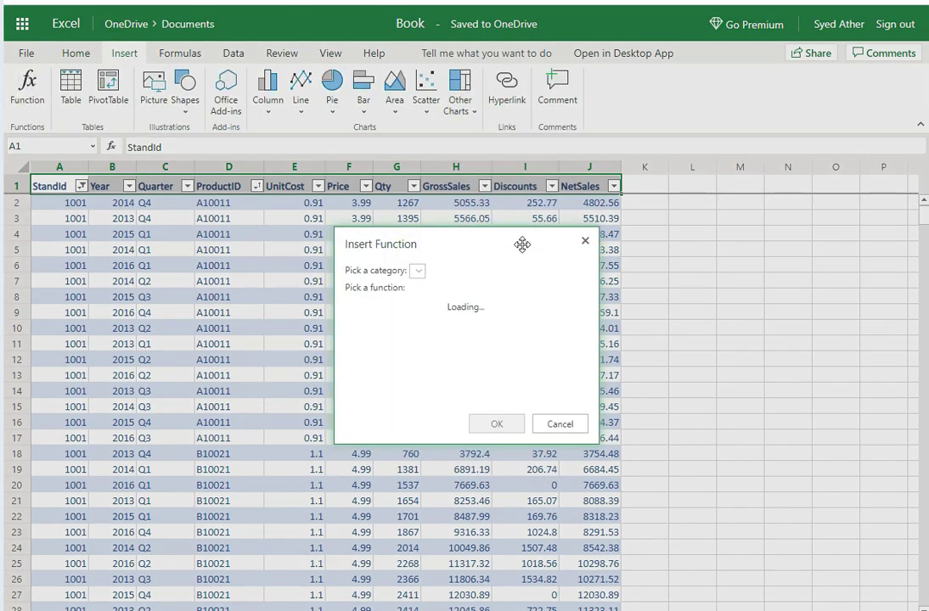
scroll(371, 353, down, 1)
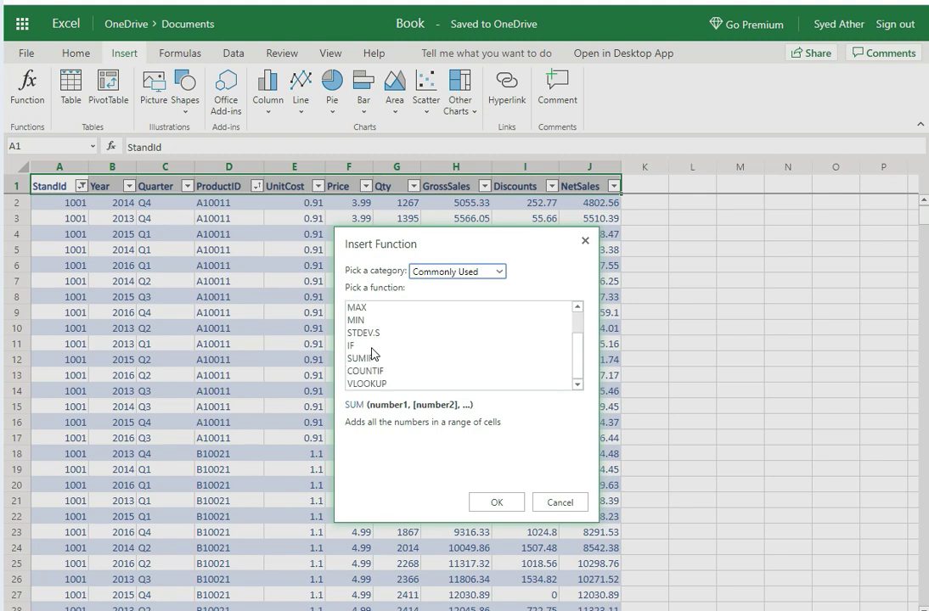
click(561, 503)
click(187, 52)
click(235, 55)
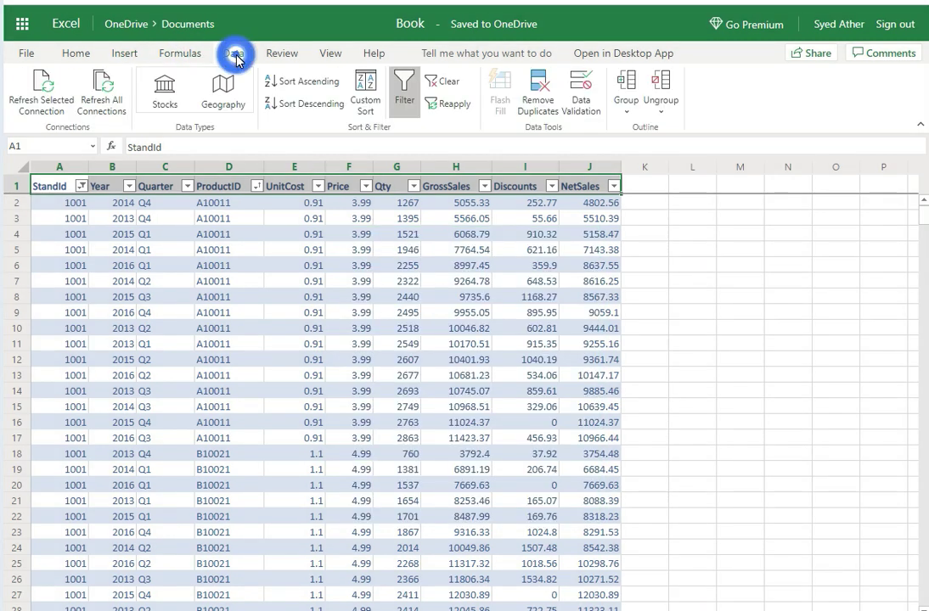
click(629, 111)
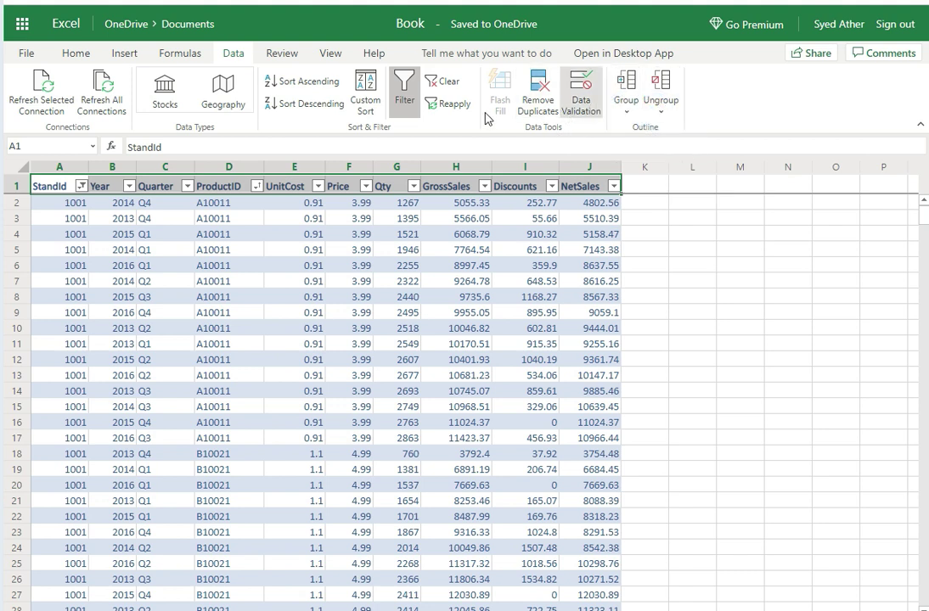
click(178, 56)
click(282, 58)
click(323, 57)
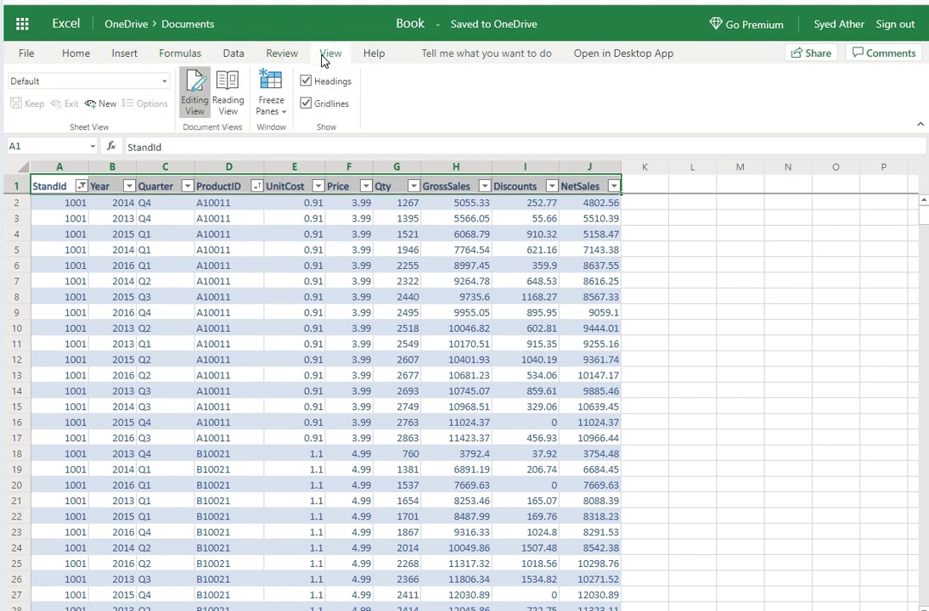
click(235, 56)
click(183, 56)
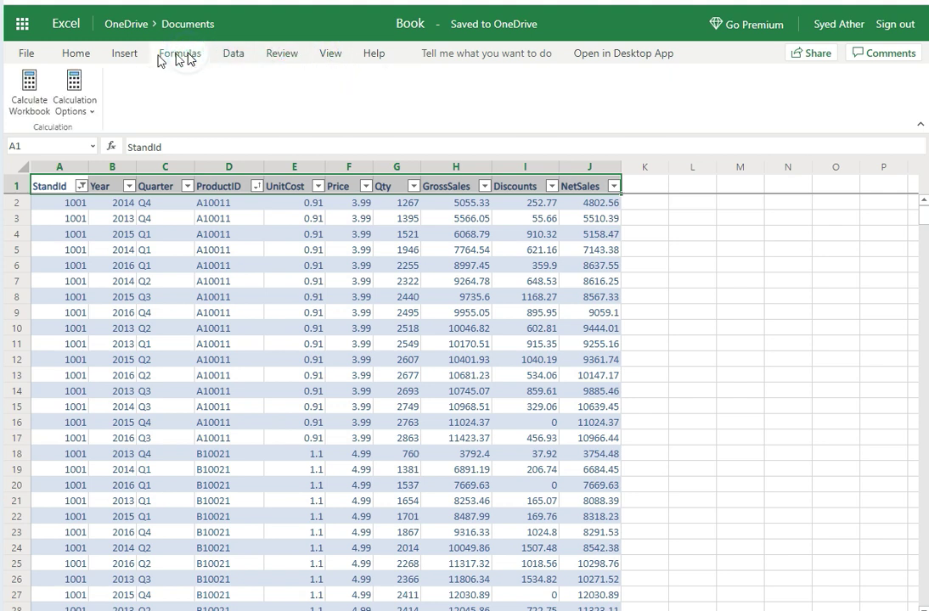
click(125, 55)
click(80, 57)
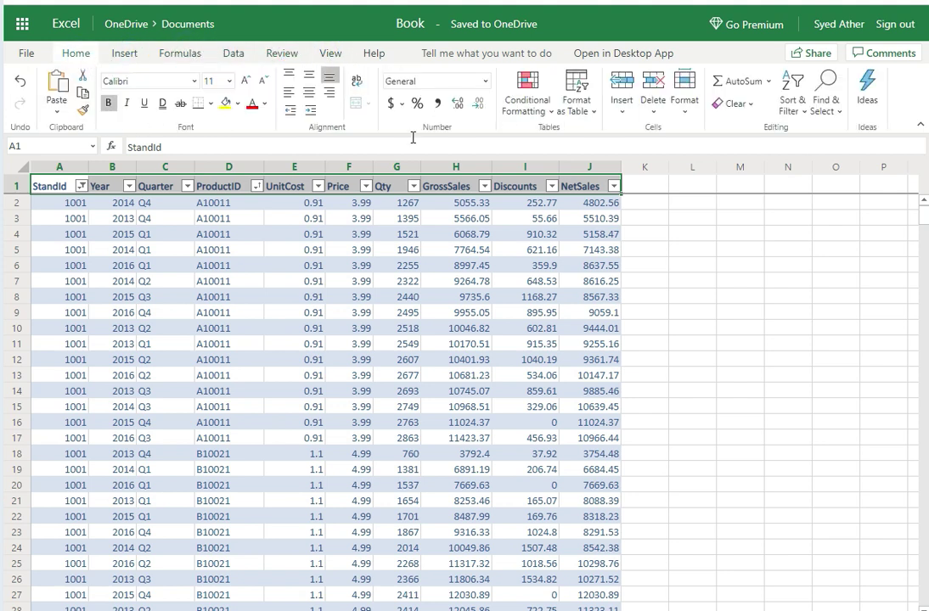
Step: Try orange Light and yellow Medium table styles, then settle on a grey Medium style
click(594, 116)
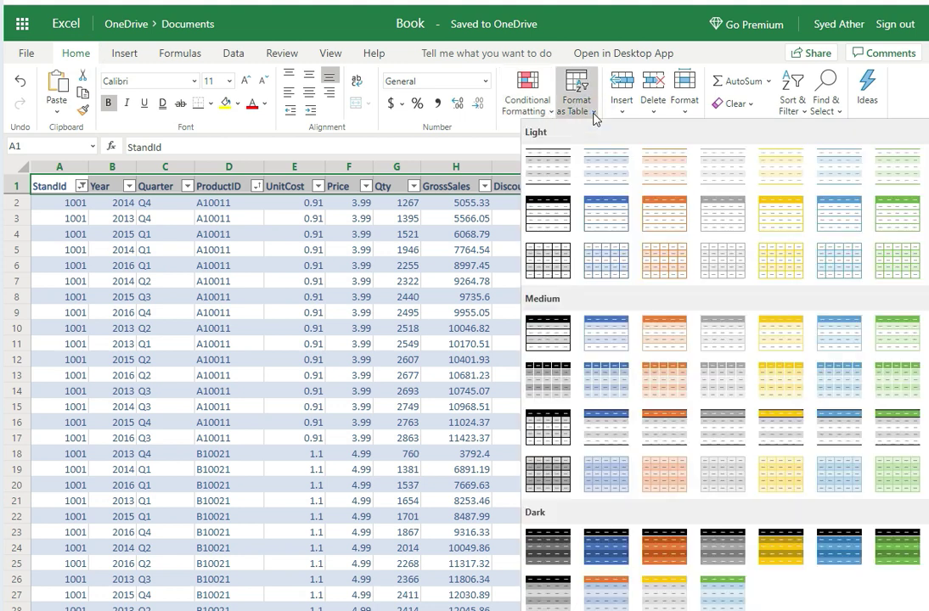
click(658, 204)
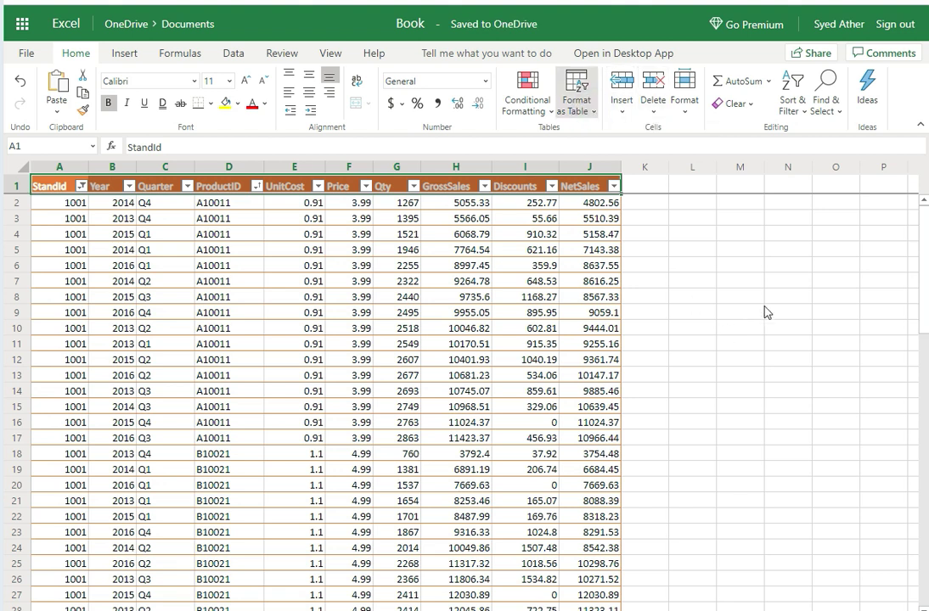
click(577, 93)
click(788, 328)
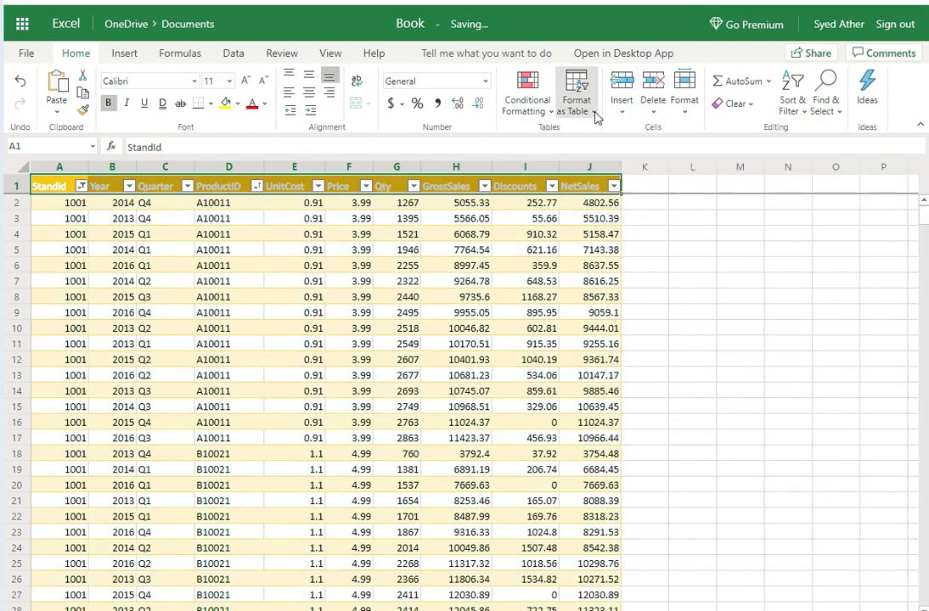
click(597, 117)
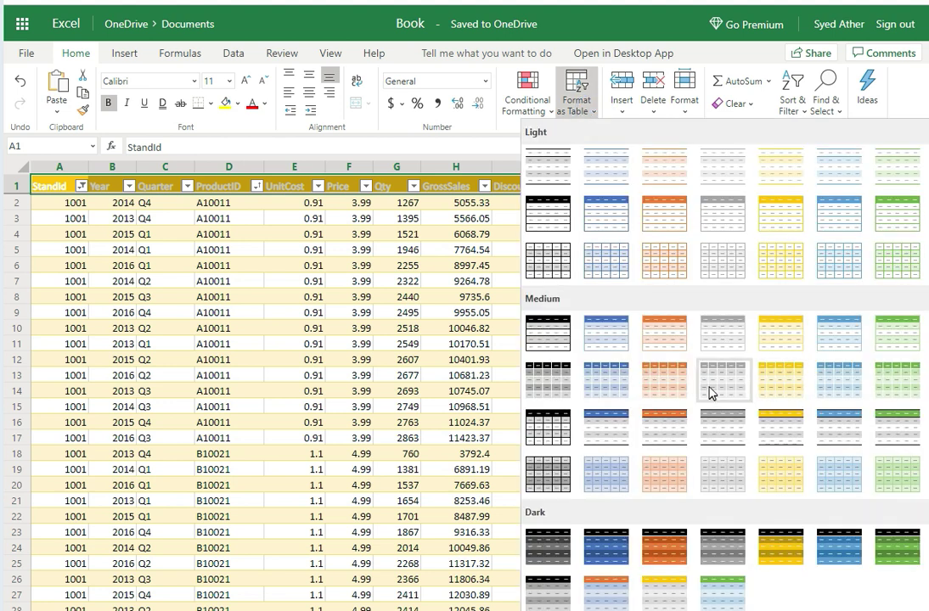
click(713, 338)
click(129, 186)
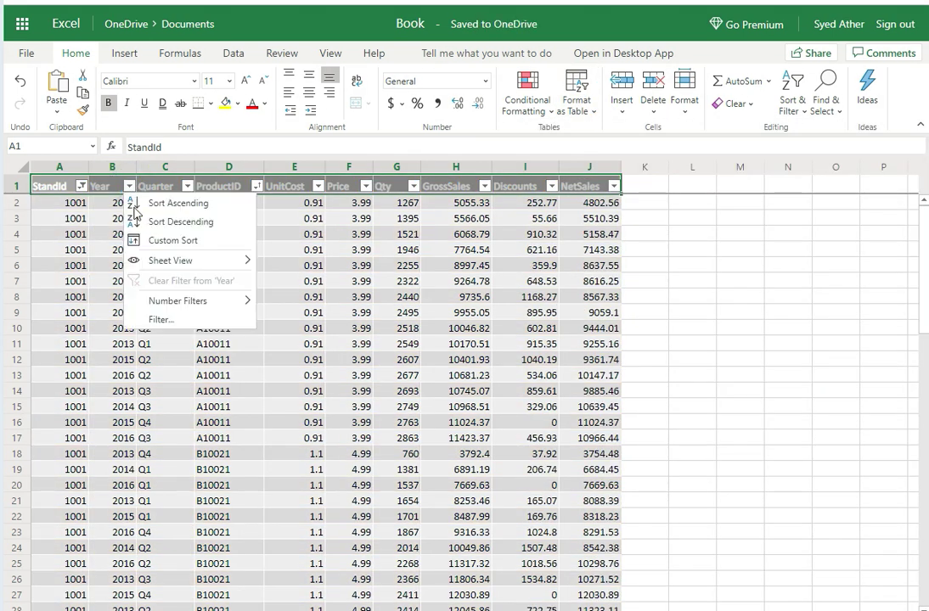
Step: Filter the Year column to 2016 only by unticking 2013, 2014 and 2015
key(Escape)
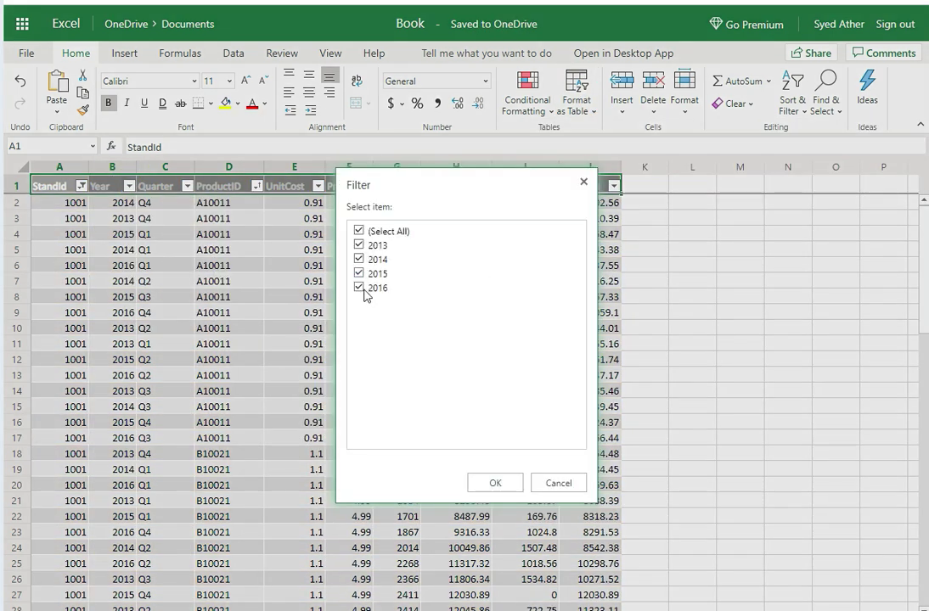
click(358, 259)
click(358, 244)
click(497, 484)
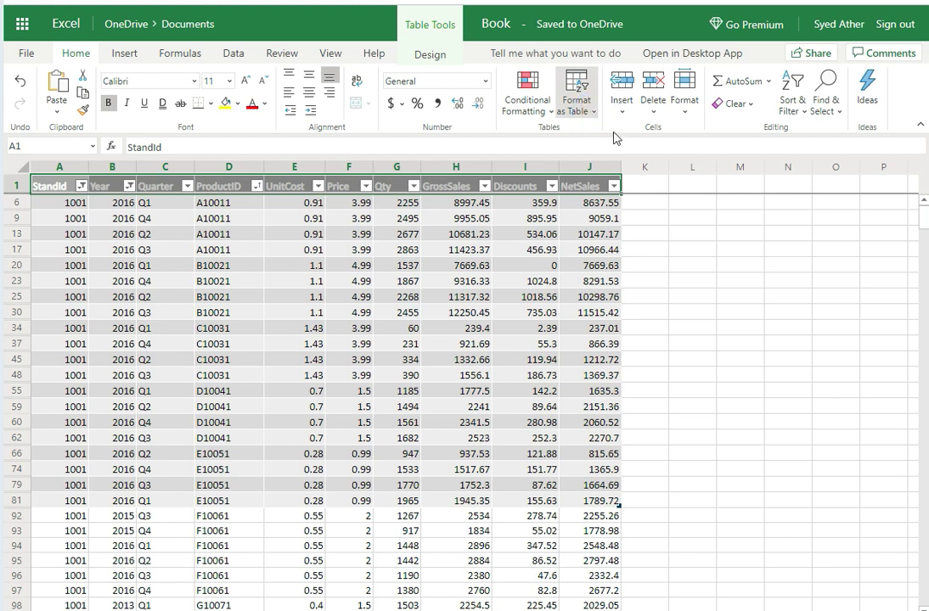
Step: Apply a light blue banded table style to the filtered table
click(586, 106)
click(535, 176)
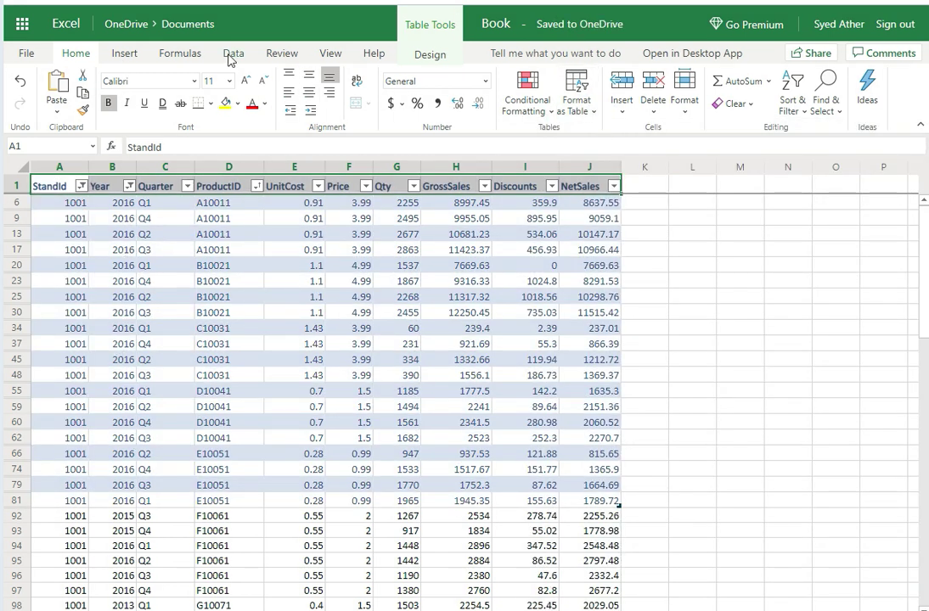
click(81, 187)
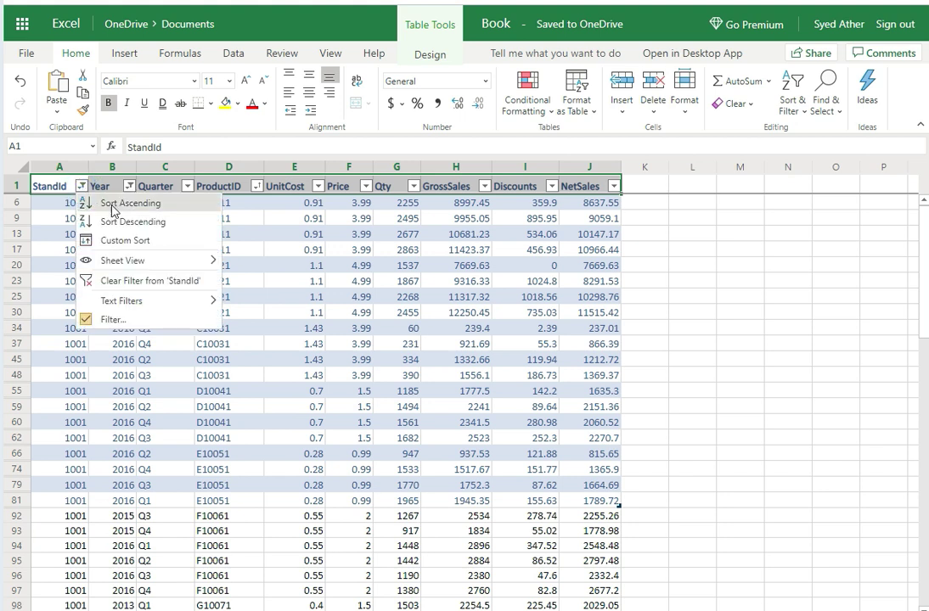
Step: Sort by StandId ascending, then Year descending, then Quarter ascending
click(110, 203)
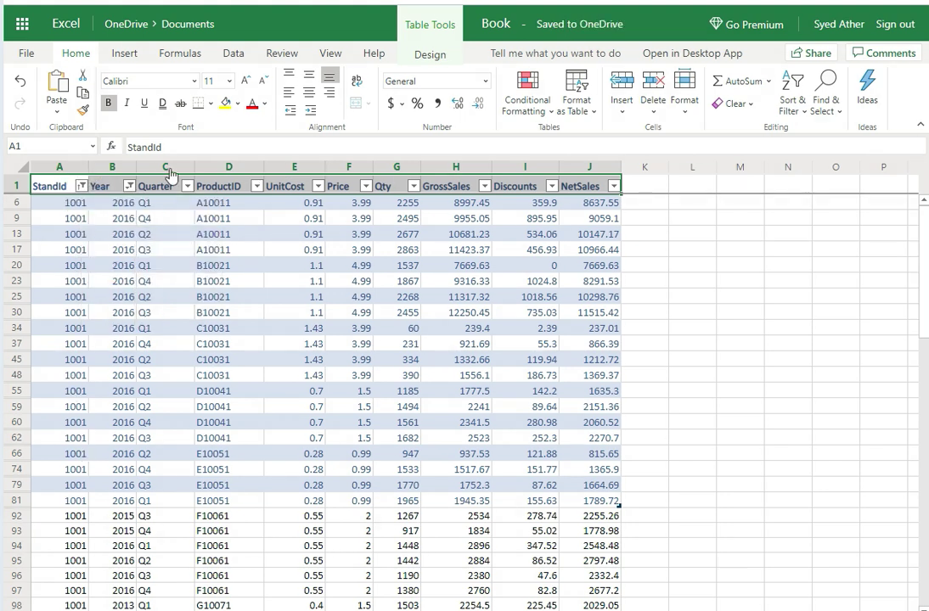
click(128, 187)
click(148, 223)
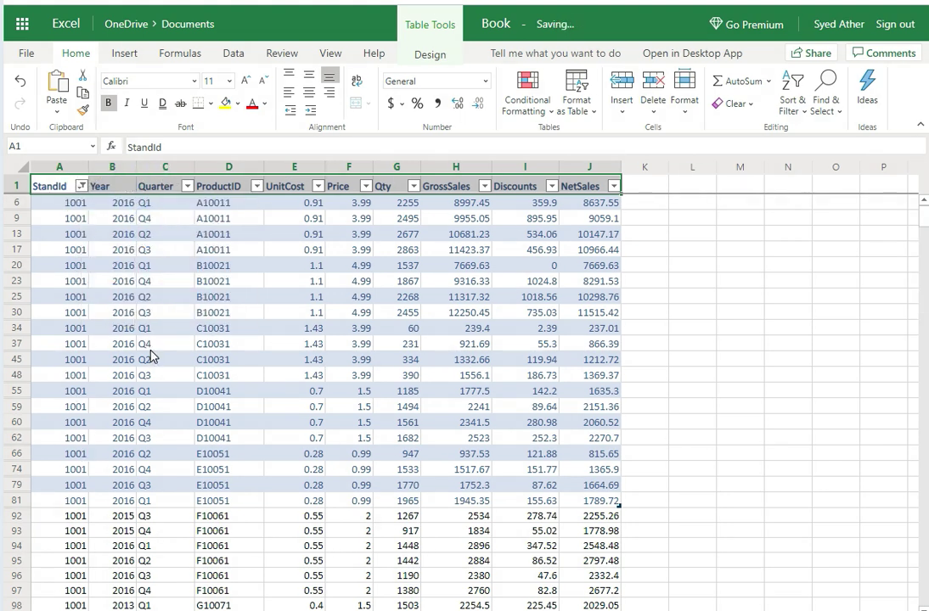
click(185, 186)
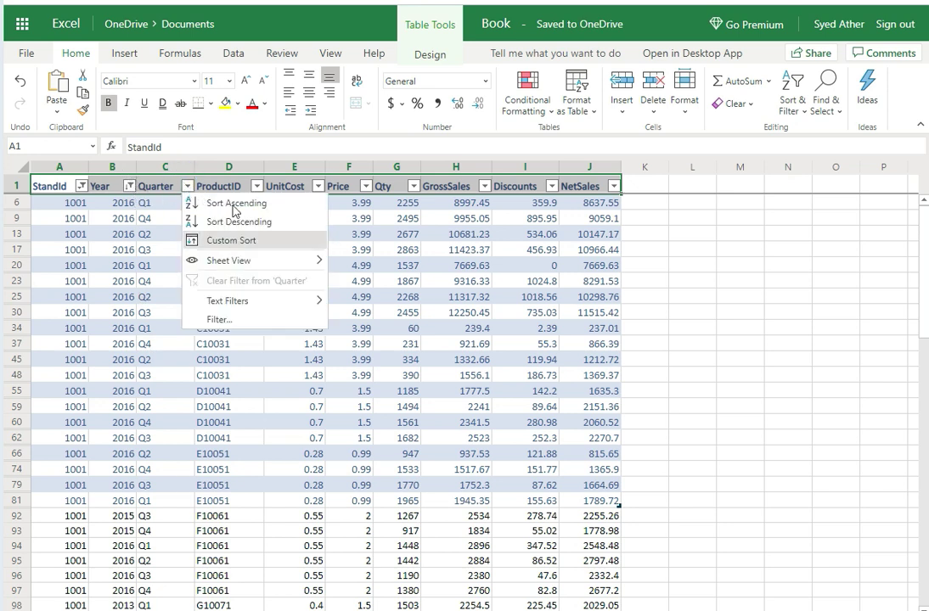
click(233, 201)
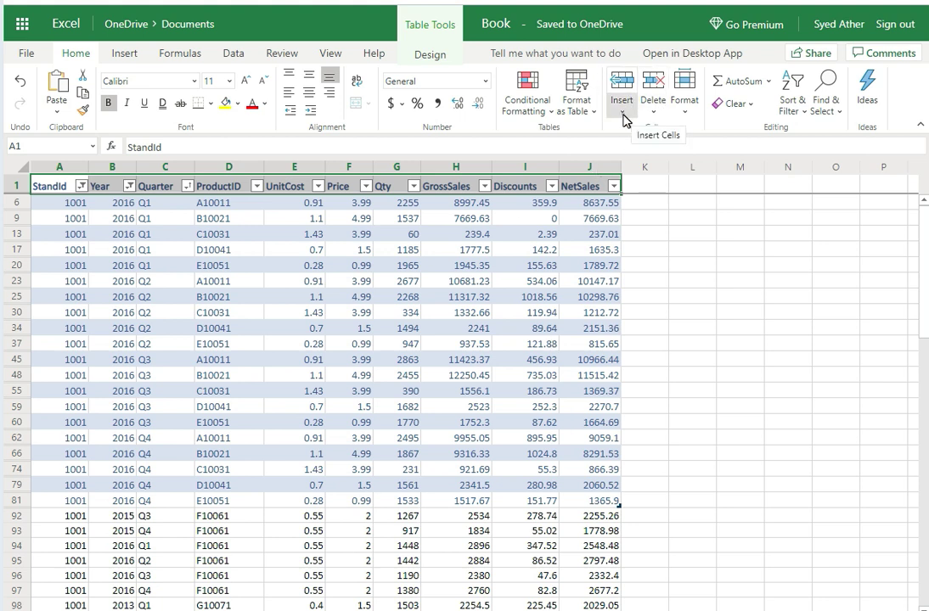
Step: Check the Insert cells options and scroll through the quarter-ordered rows
click(623, 113)
click(622, 113)
scroll(203, 321, down, 10)
scroll(204, 321, down, 9)
scroll(204, 321, up, 12)
scroll(203, 321, up, 10)
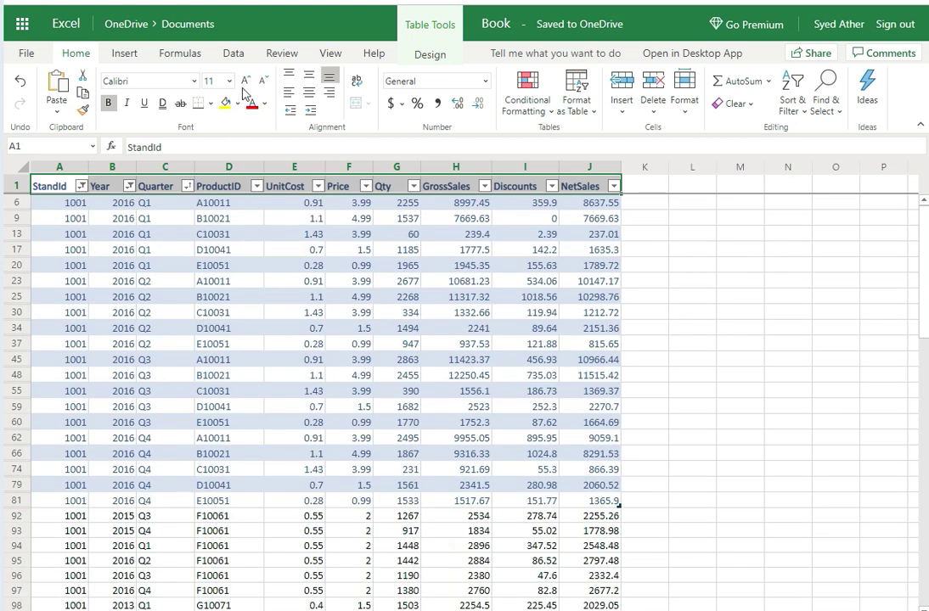
click(332, 54)
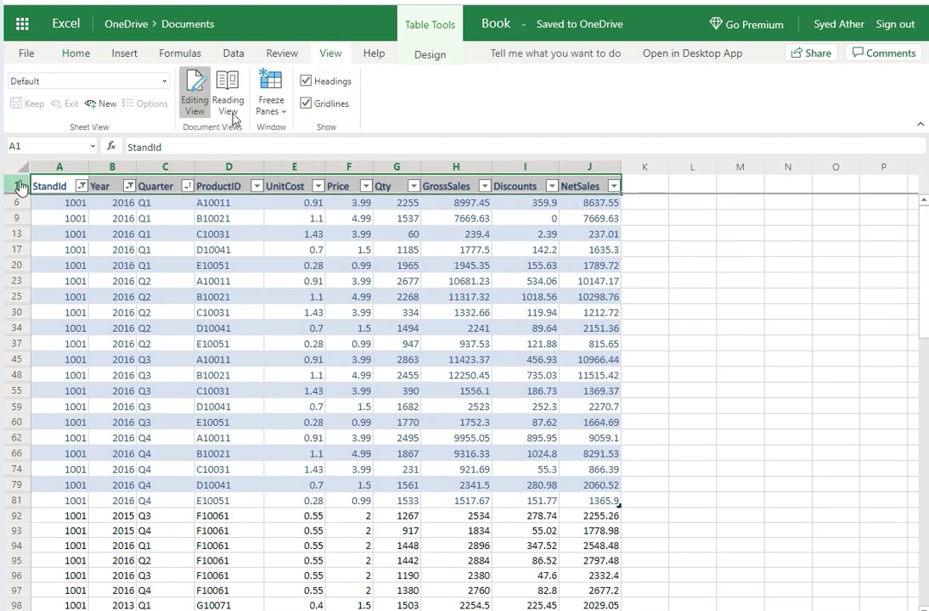
Step: Remove the existing frozen panes and freeze the top row
click(285, 117)
click(314, 128)
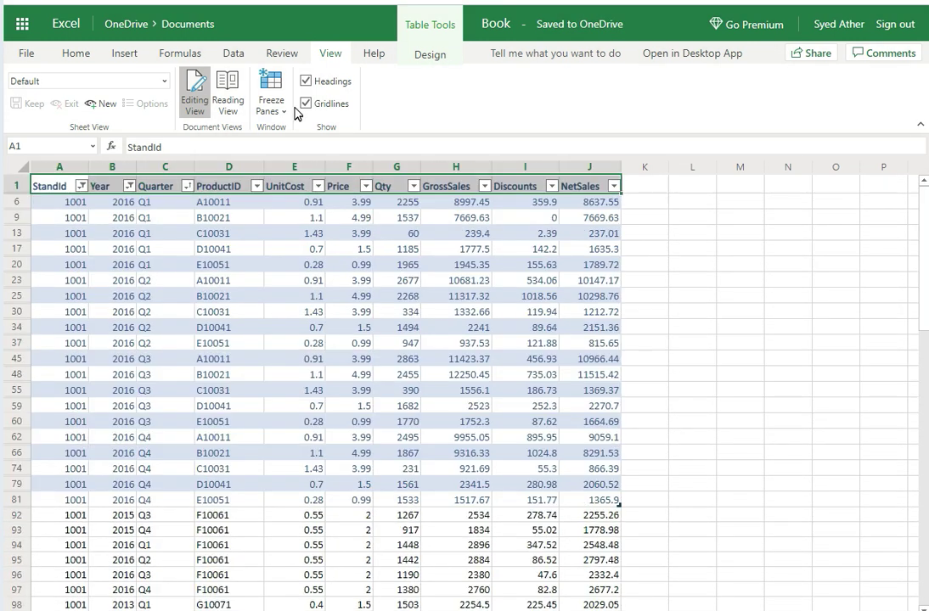
click(270, 104)
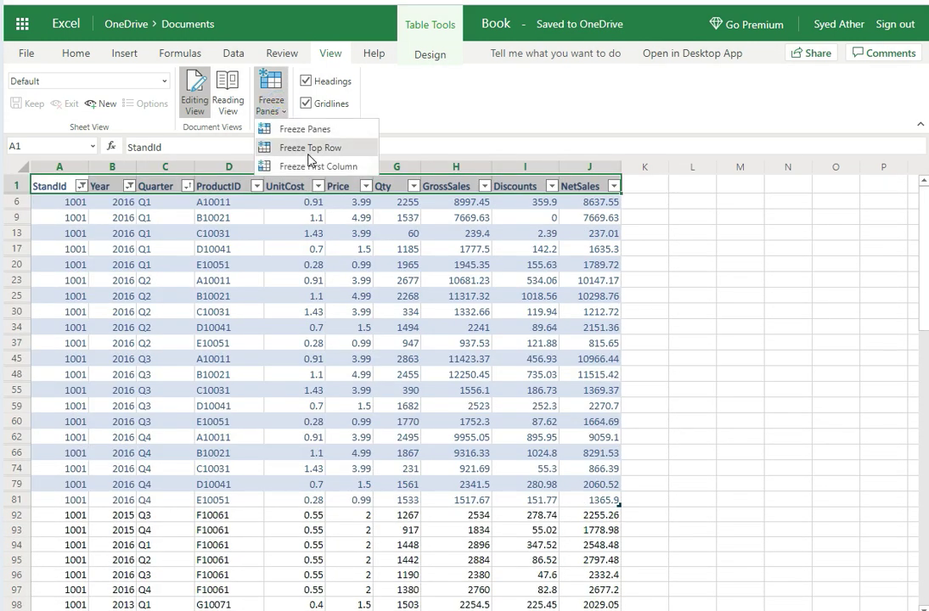
click(293, 147)
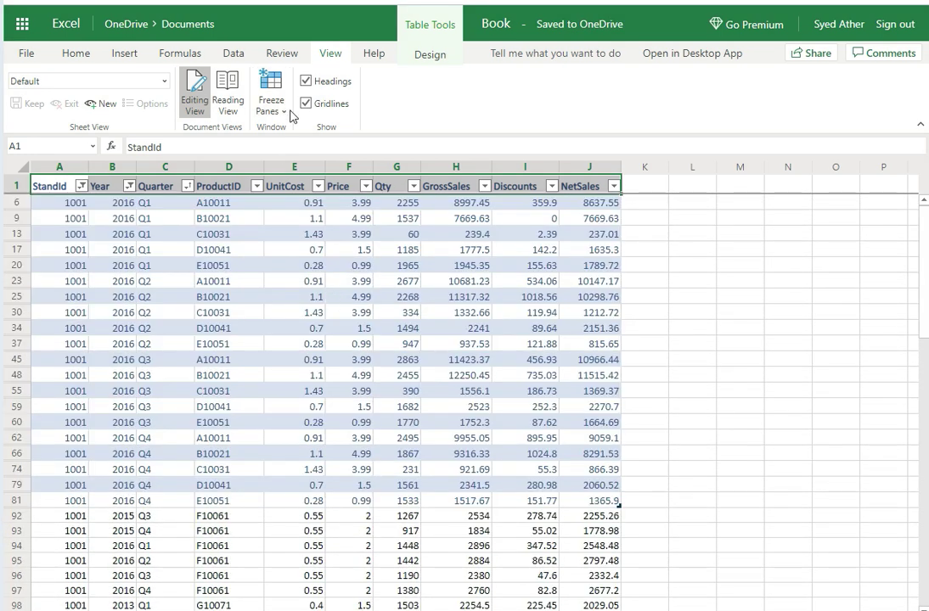
Step: Also freeze the first column, glancing at the Data tab in between
click(271, 106)
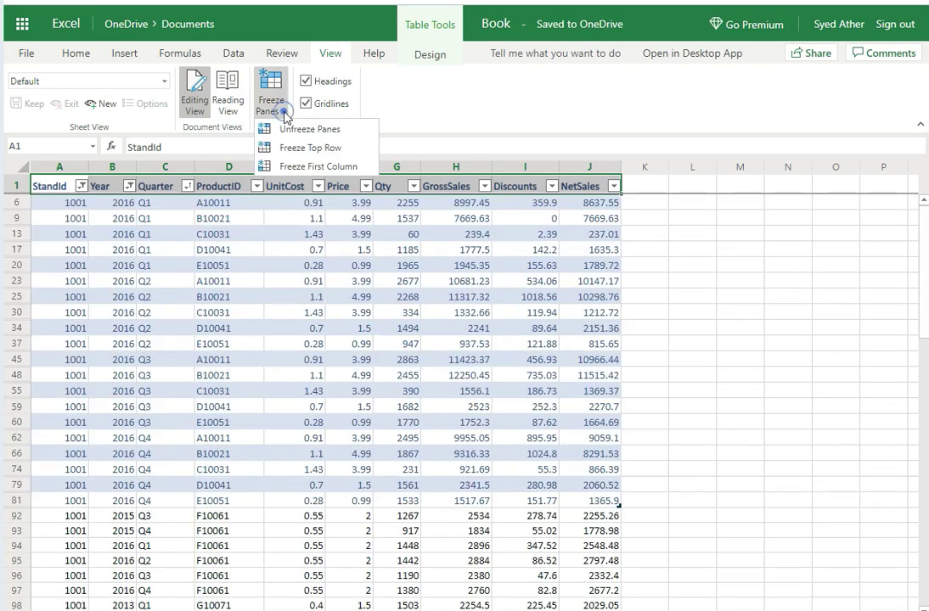
click(317, 167)
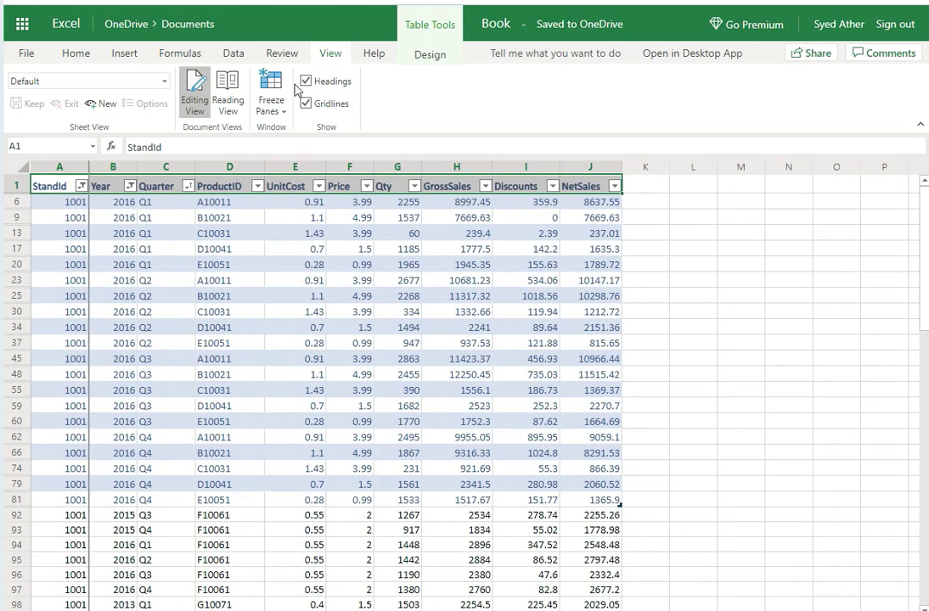
click(233, 53)
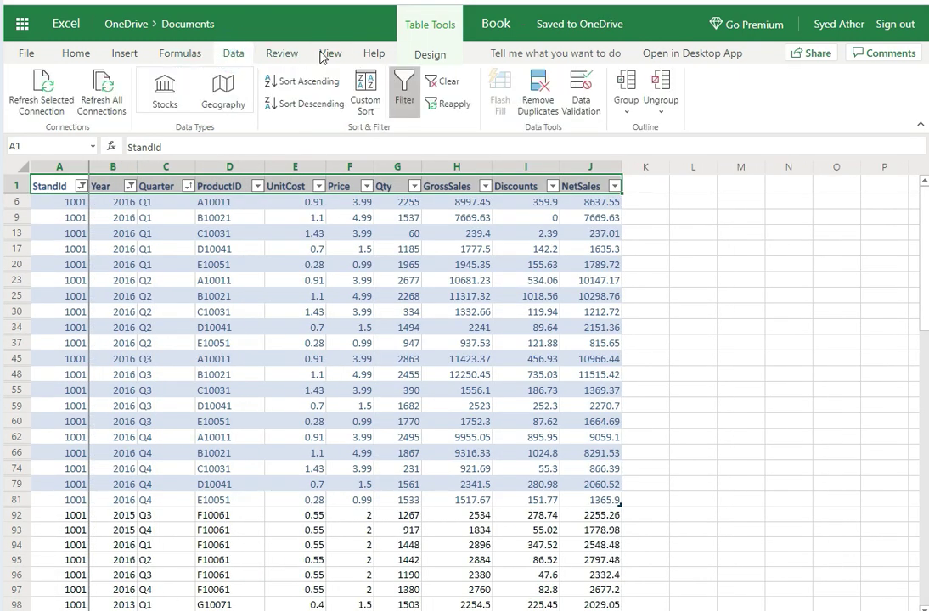
click(332, 54)
click(232, 56)
click(330, 54)
Step: Unfreeze everything, then freeze only the top row and scroll to verify it
click(271, 92)
click(296, 126)
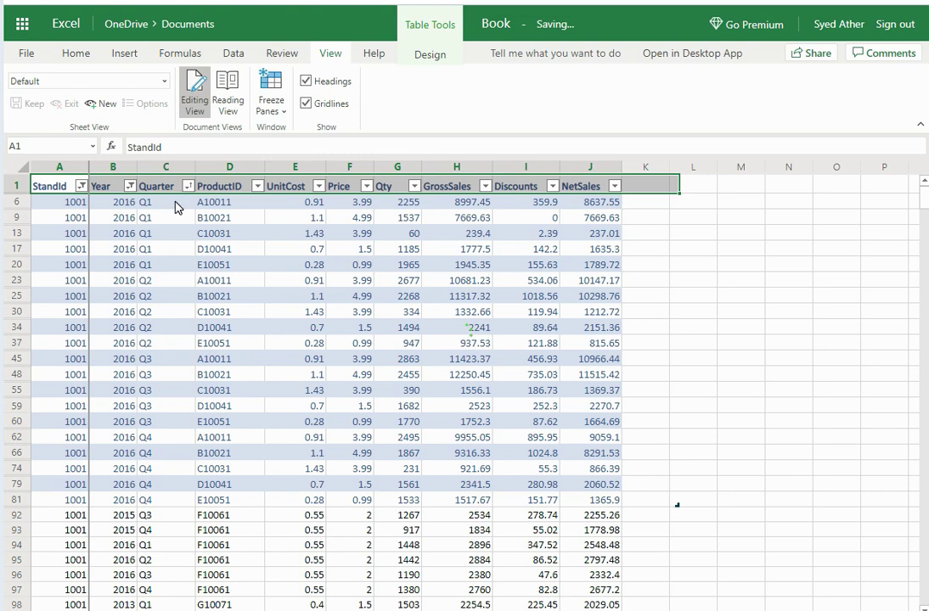
scroll(194, 282, down, 5)
scroll(194, 282, up, 5)
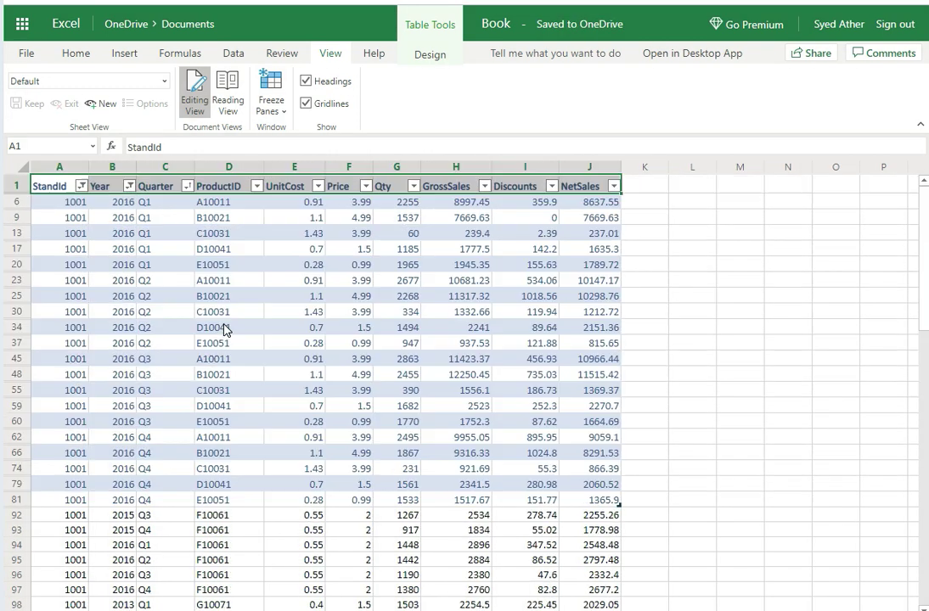
click(285, 119)
click(297, 147)
scroll(248, 284, down, 5)
scroll(248, 286, up, 5)
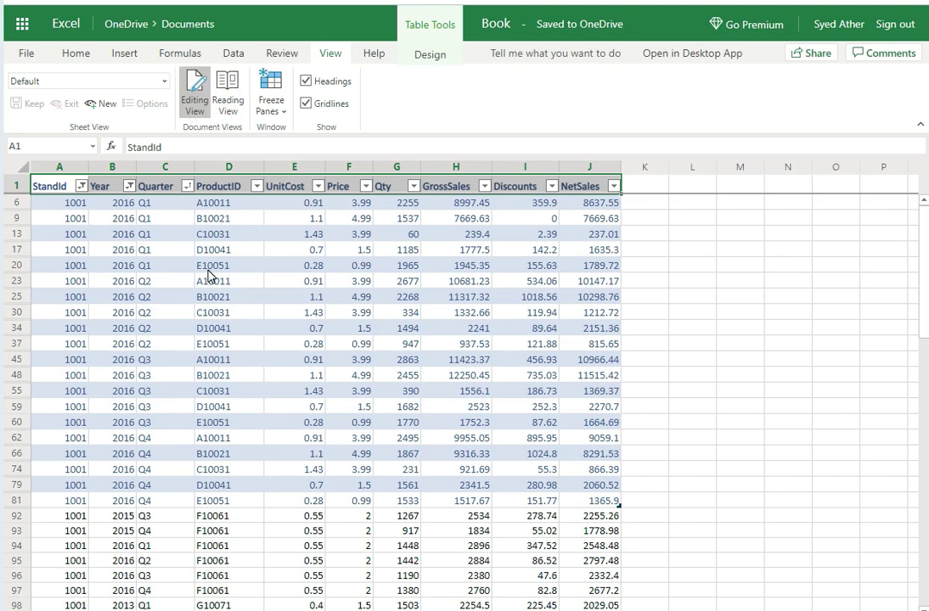
Step: Select a few Quarter and Price cells, then clear all filters via Home > Sort & Filter
click(168, 194)
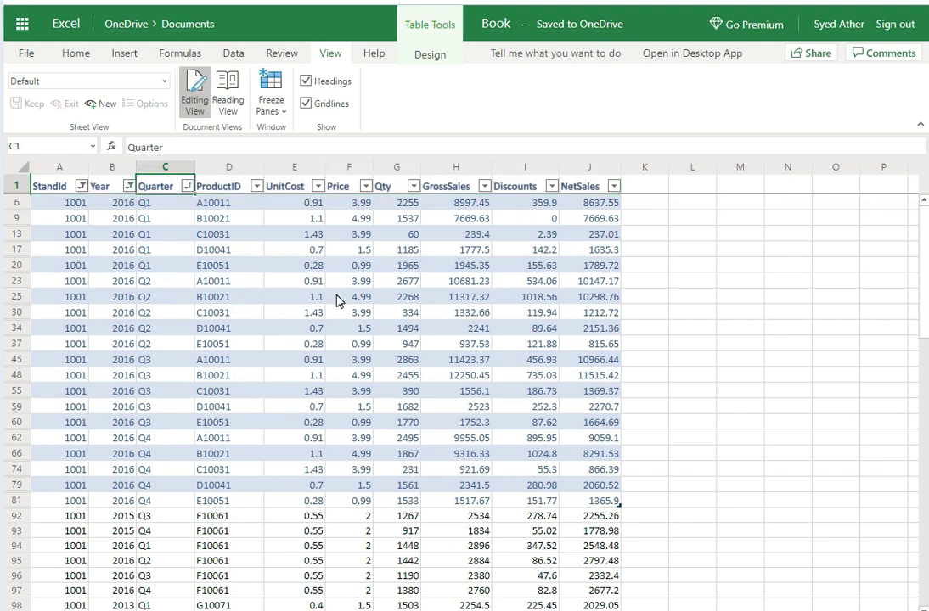
click(344, 297)
click(353, 218)
click(166, 188)
click(75, 53)
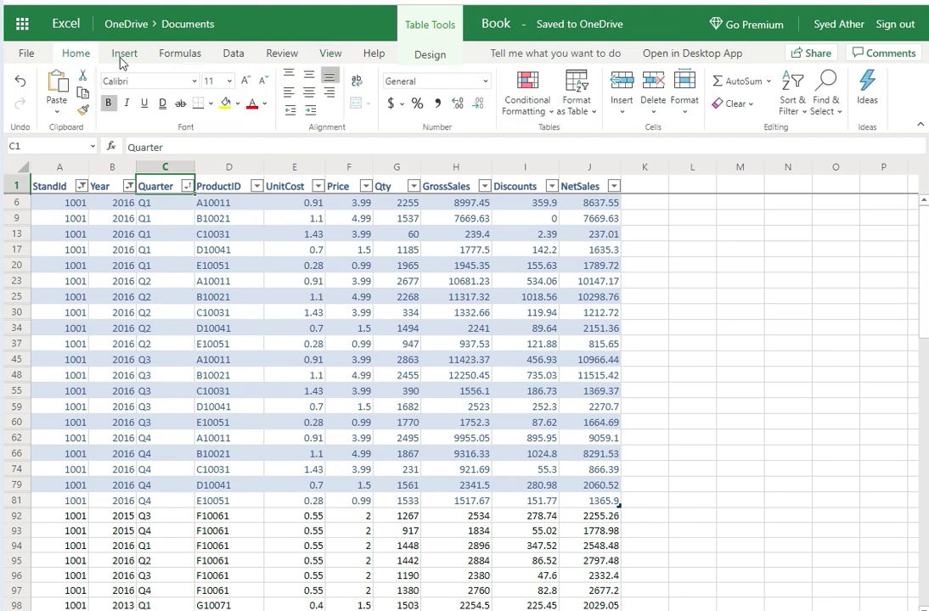
click(805, 113)
click(831, 206)
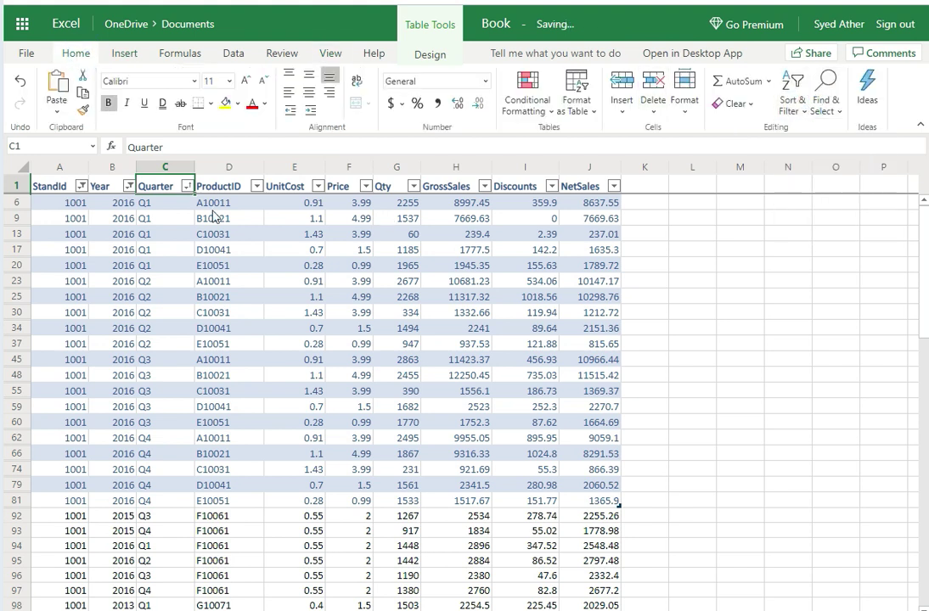
Step: Select empty cell L4 and open Data Validation from the Data tab
click(161, 217)
click(187, 186)
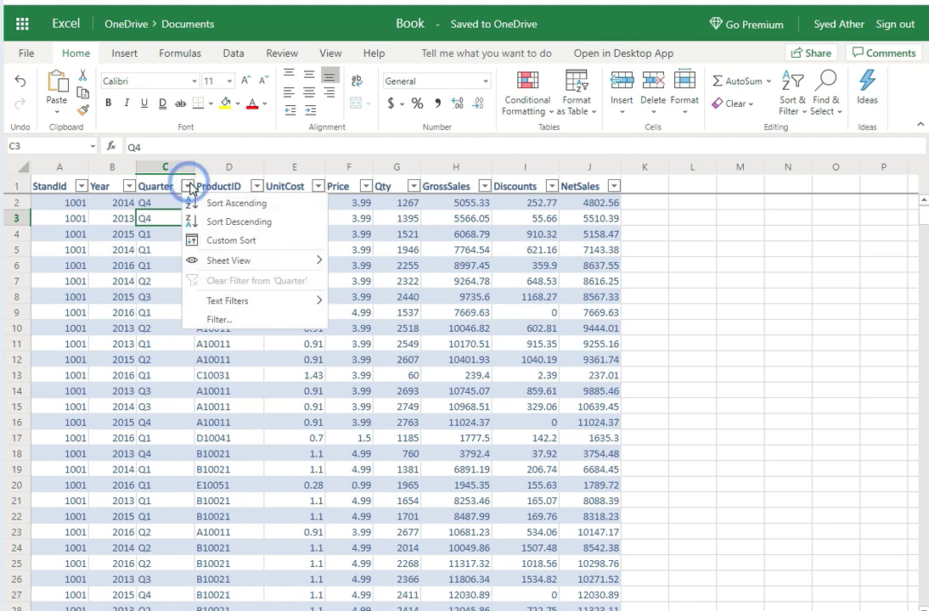
key(Escape)
click(325, 240)
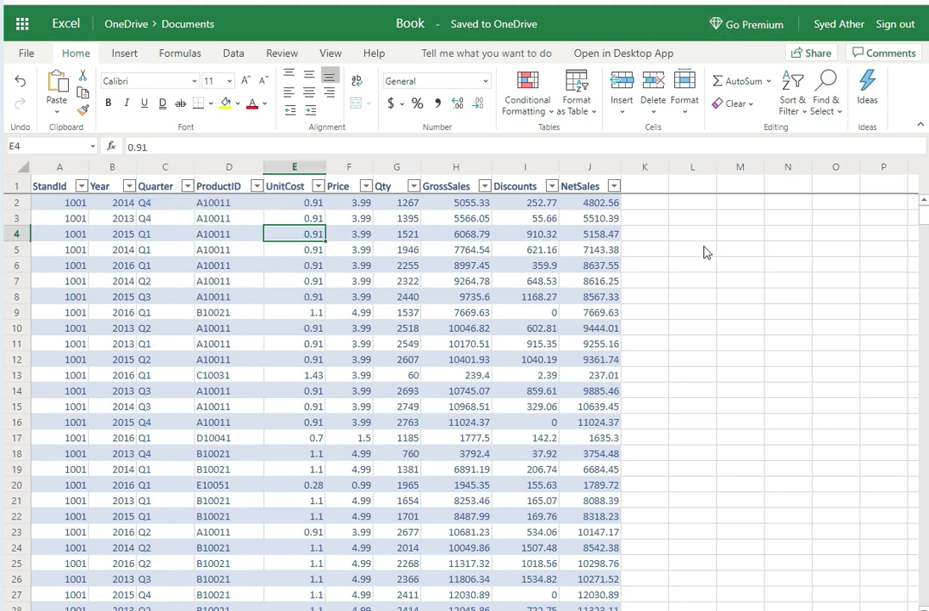
click(679, 236)
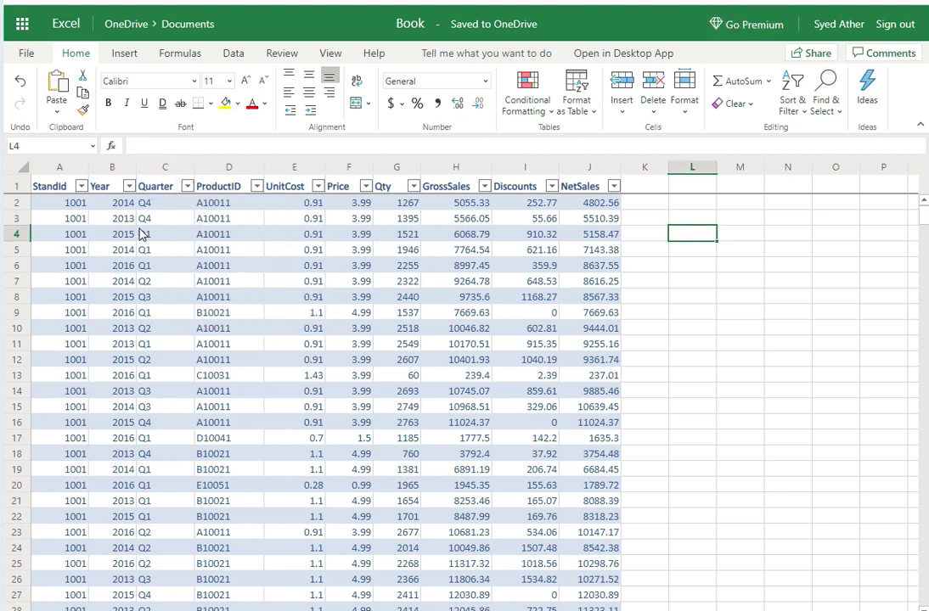
click(234, 53)
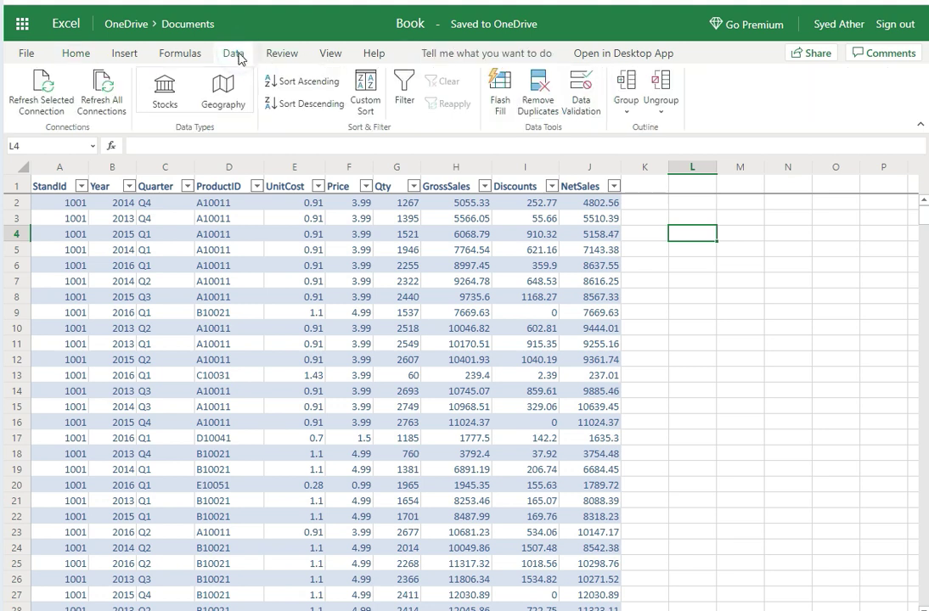
click(584, 99)
Step: Give L4 List validation sourced from the Quarter column, $C$2:$C$15
click(513, 297)
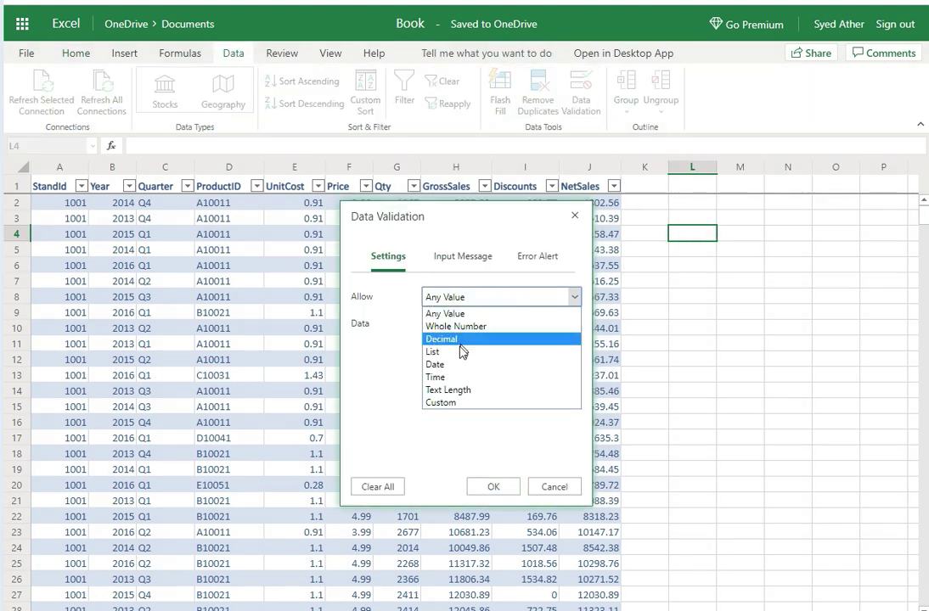
click(461, 348)
click(143, 202)
click(473, 349)
drag(164, 292, 155, 377)
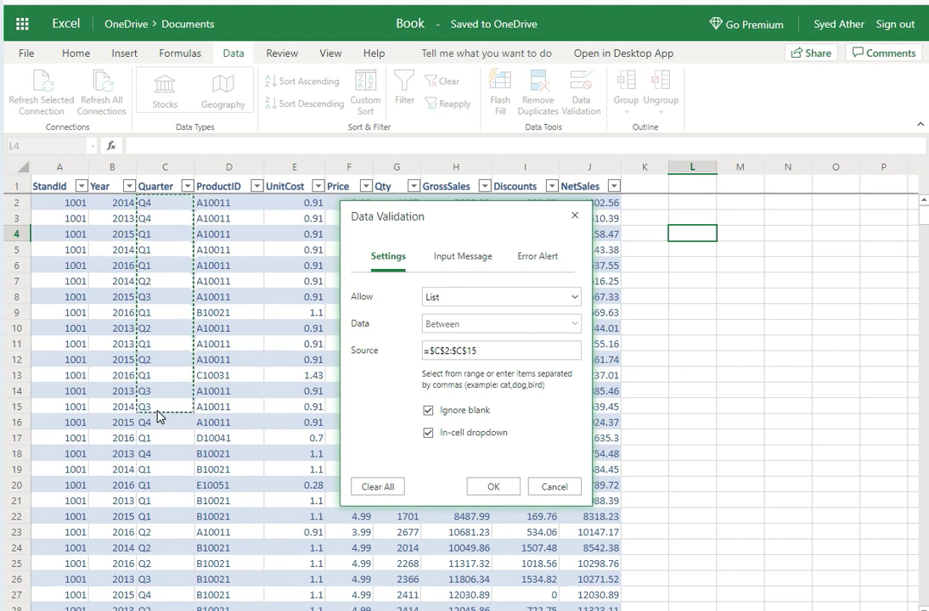
click(493, 487)
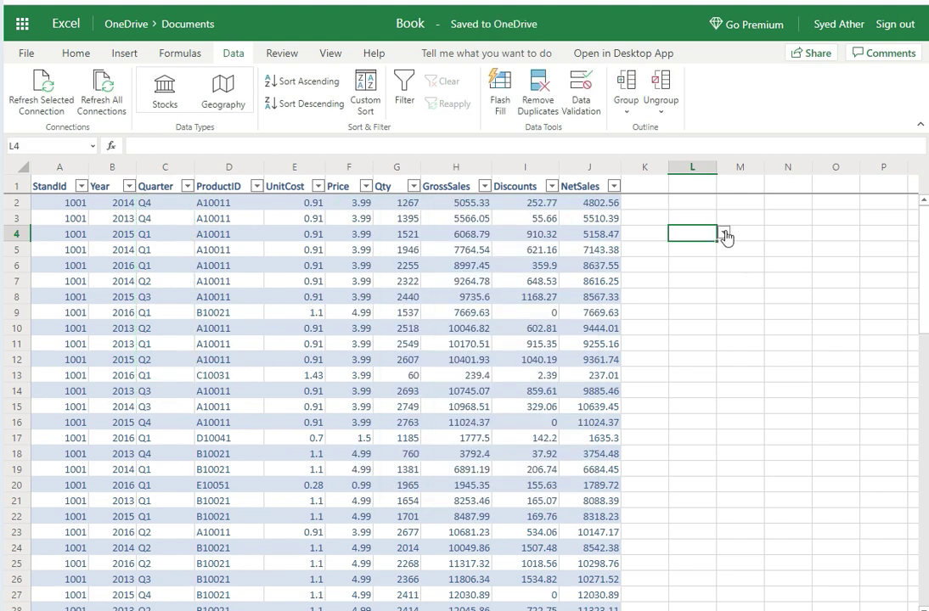
Step: Try Q2 from L4's dropdown, then settle on Q1
click(725, 234)
click(690, 341)
click(723, 232)
click(677, 286)
click(723, 232)
click(679, 378)
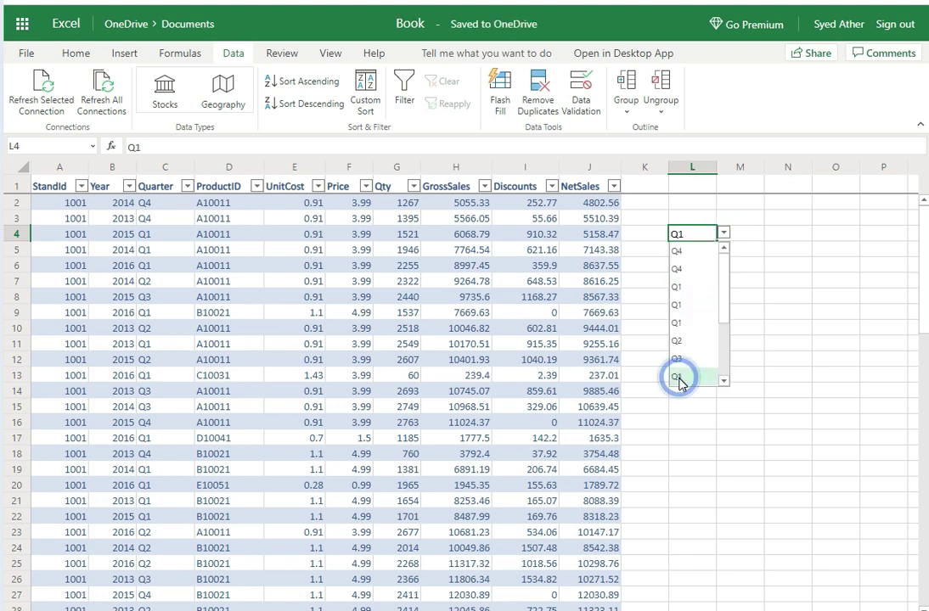
click(124, 54)
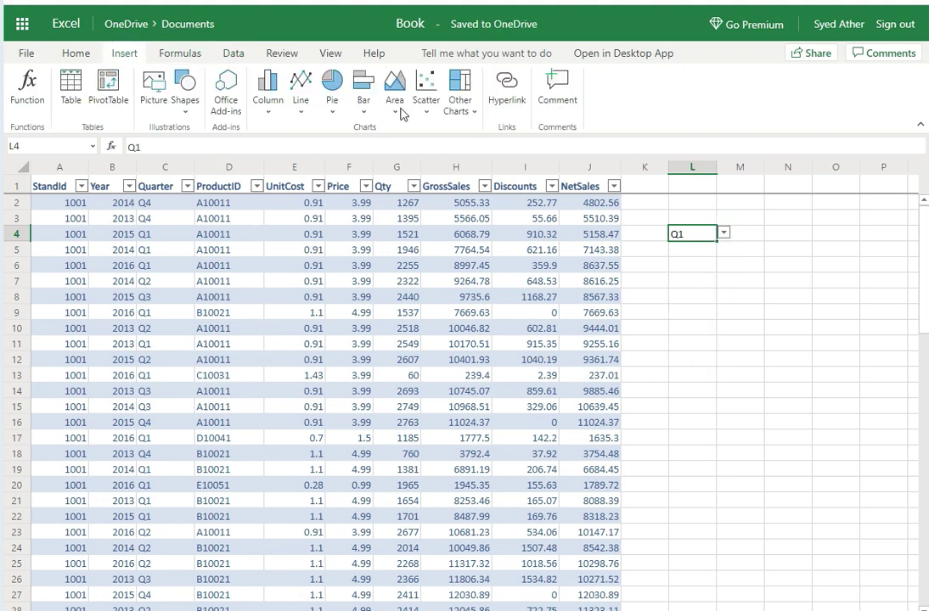
click(332, 106)
click(365, 117)
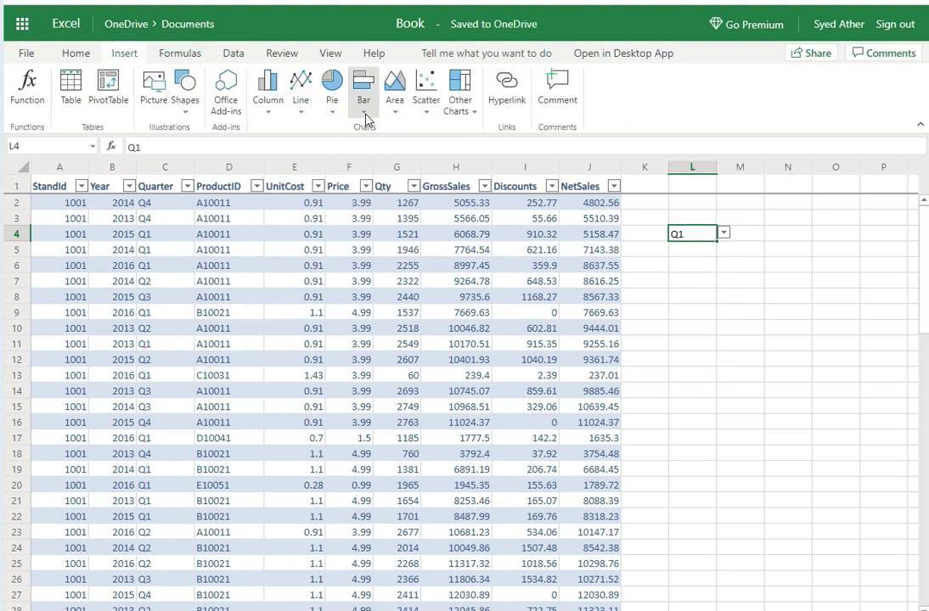
click(366, 119)
click(184, 114)
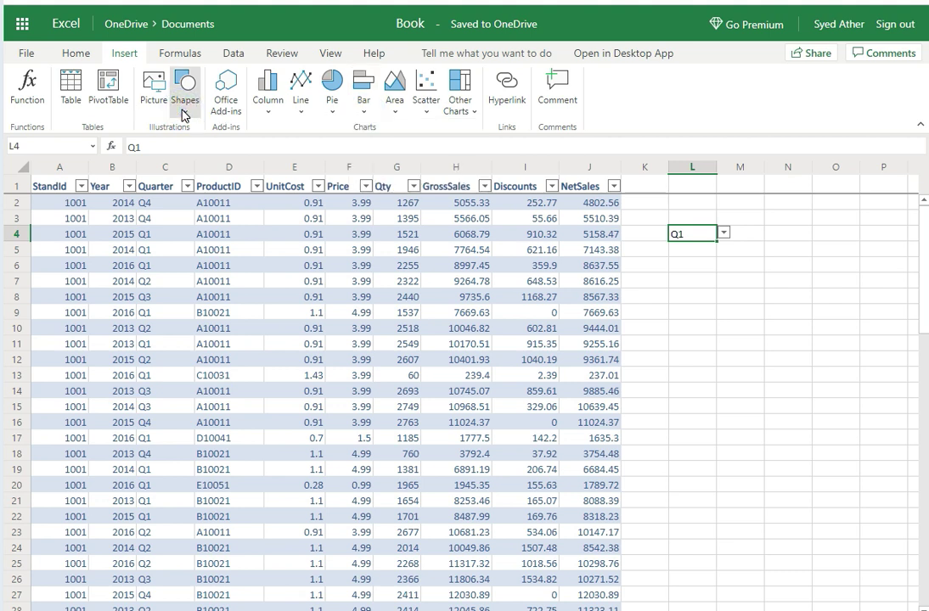
click(186, 116)
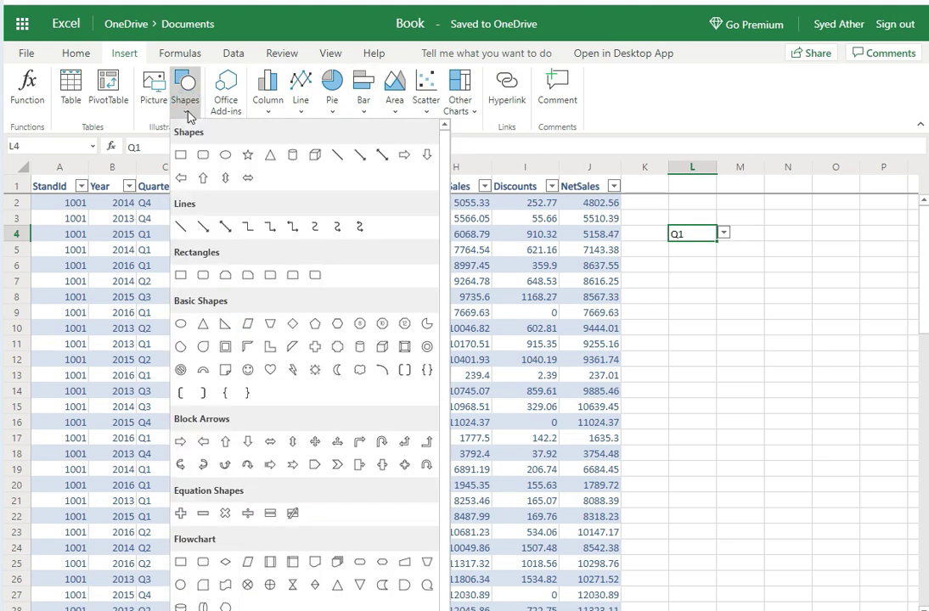
click(187, 116)
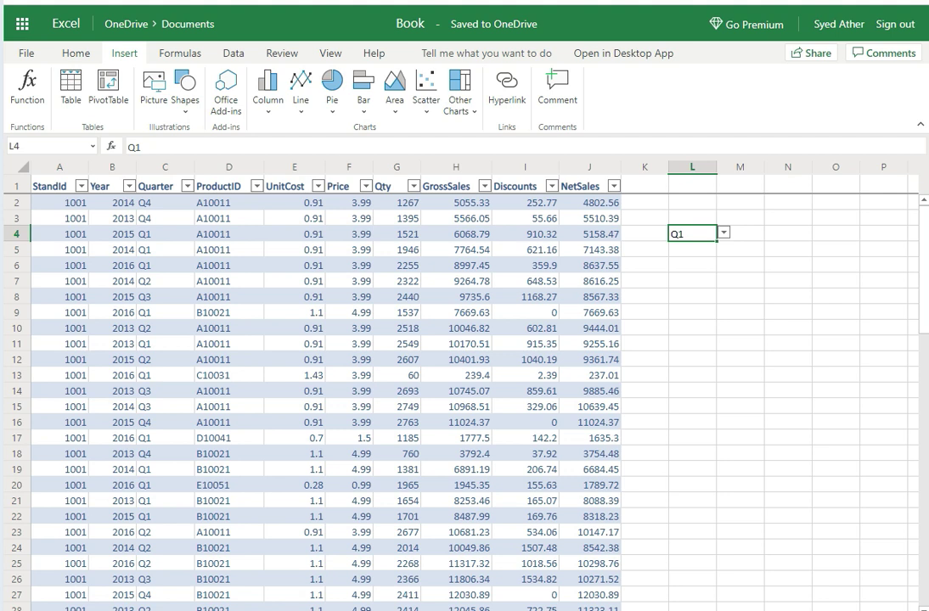
click(23, 27)
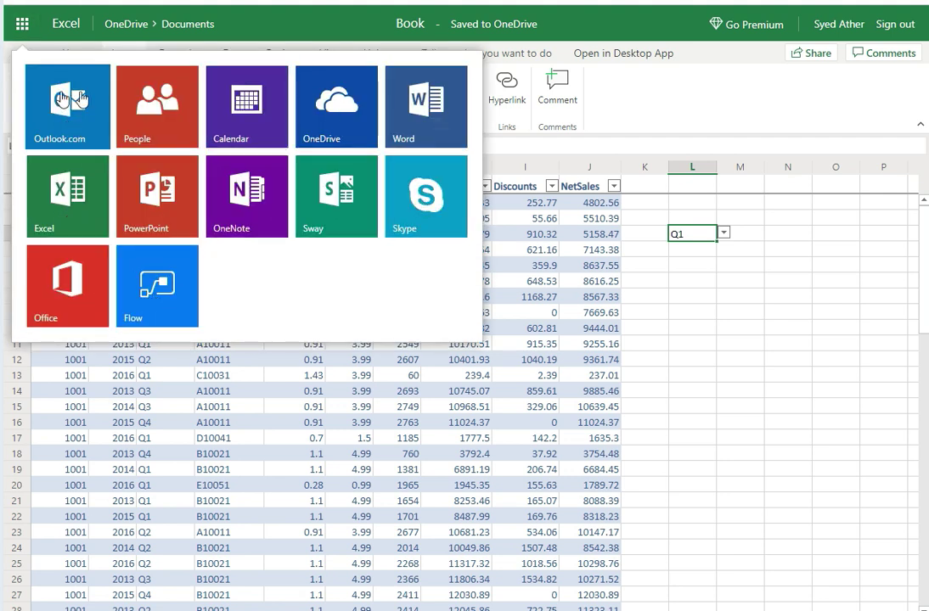
click(22, 25)
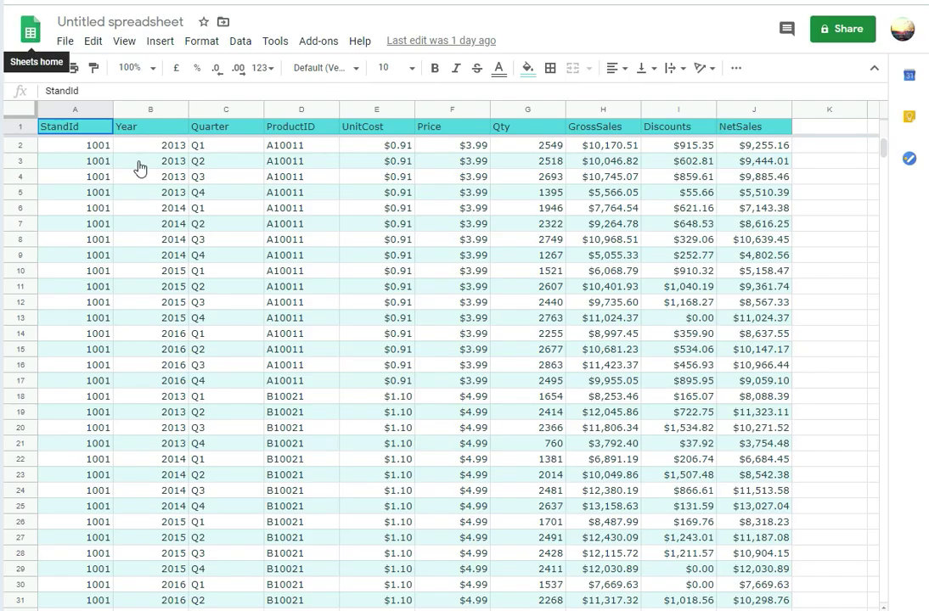
Step: Look through the File, View and Insert menus
click(68, 44)
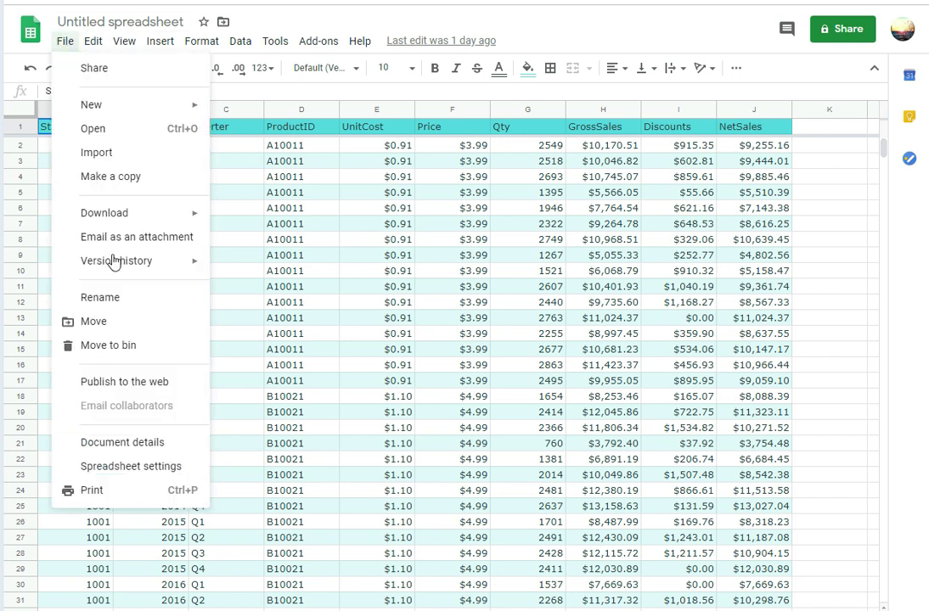
mouse_move(123, 112)
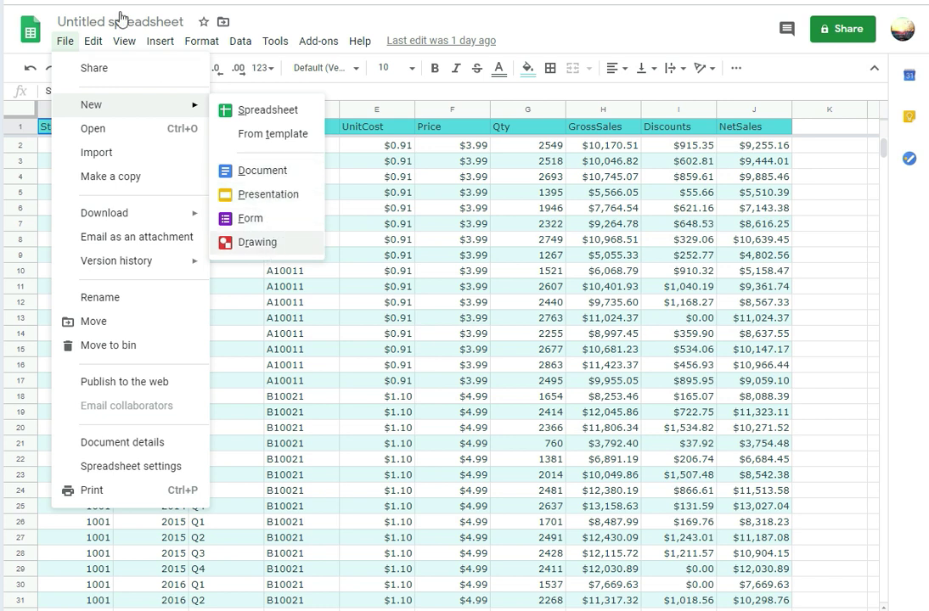
click(65, 41)
click(124, 41)
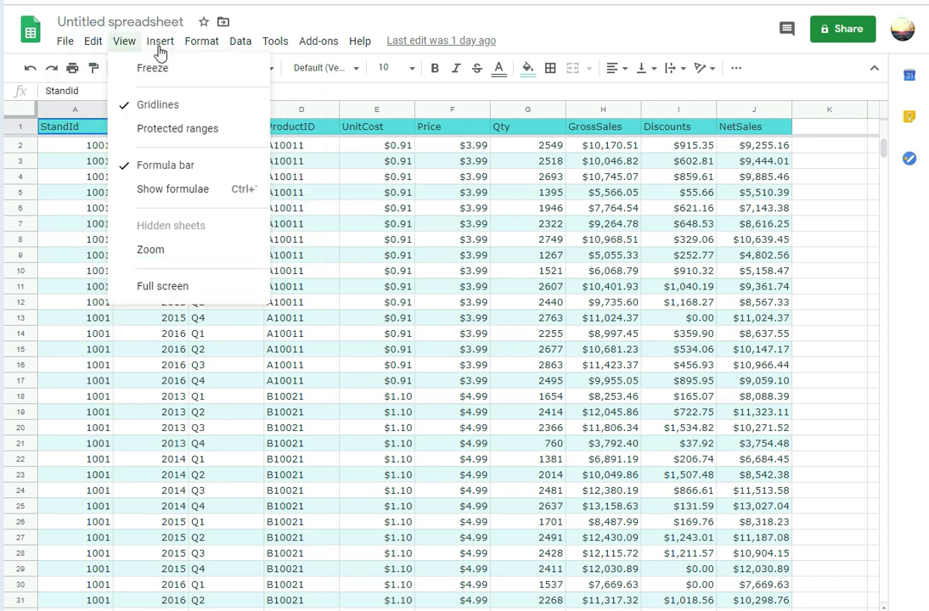
mouse_move(162, 44)
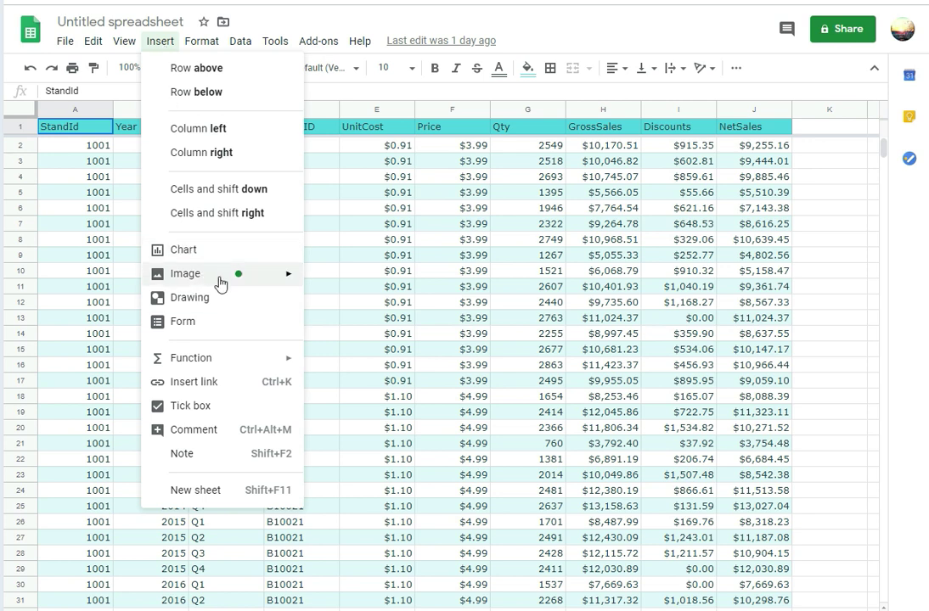
mouse_move(220, 283)
mouse_move(219, 360)
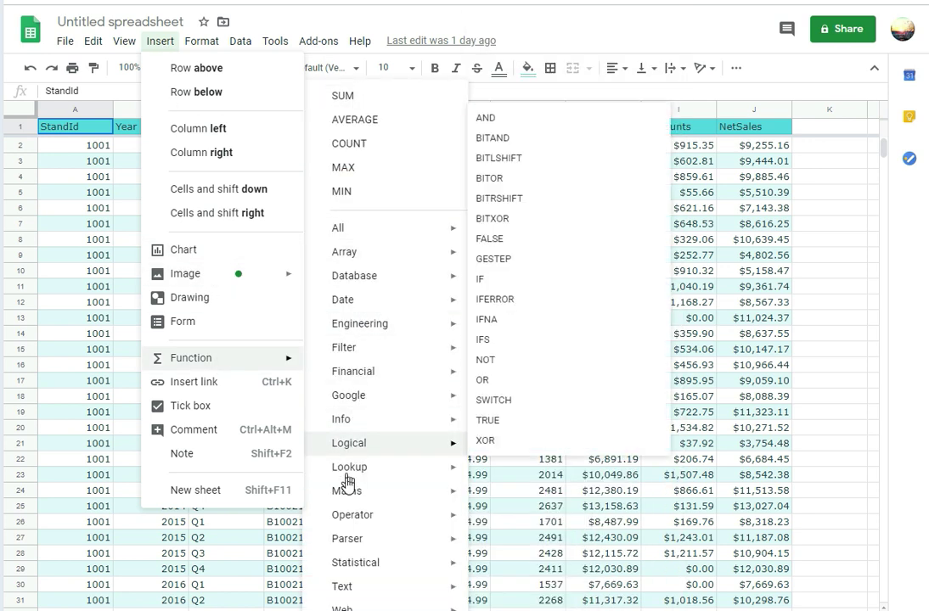
mouse_move(353, 475)
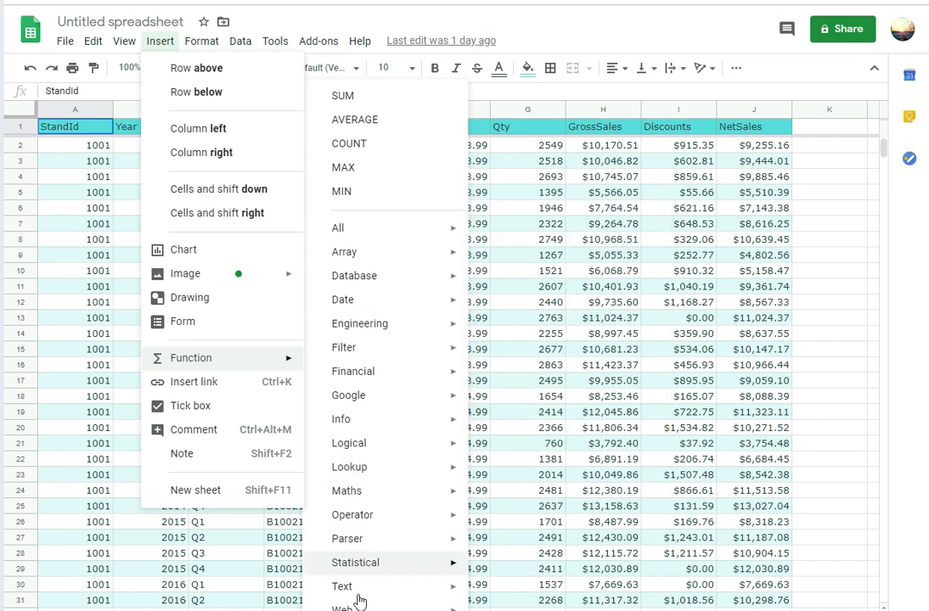
Step: Browse the Format, Data and Tools menus, then choose Add-ons > Get add-ons
mouse_move(200, 43)
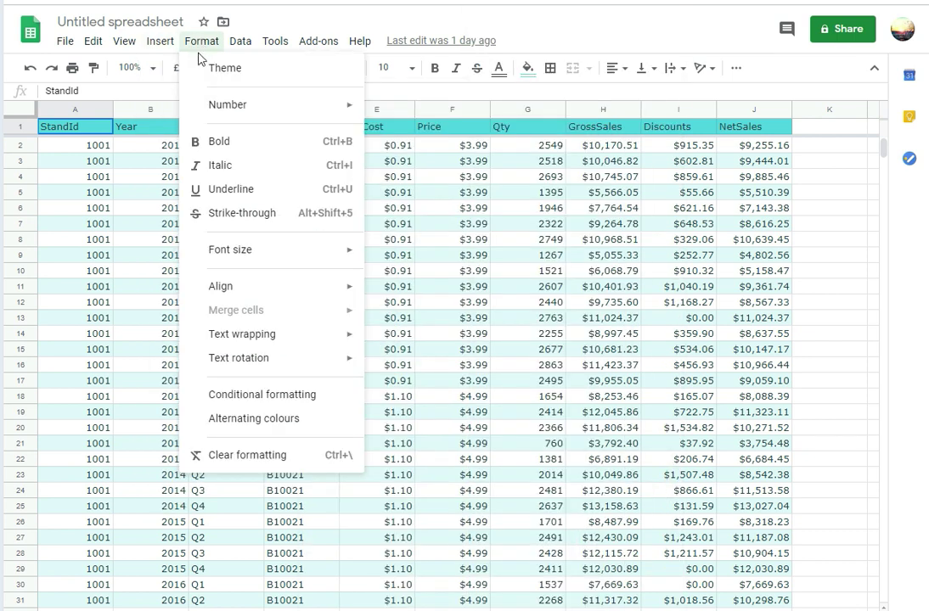
mouse_move(239, 106)
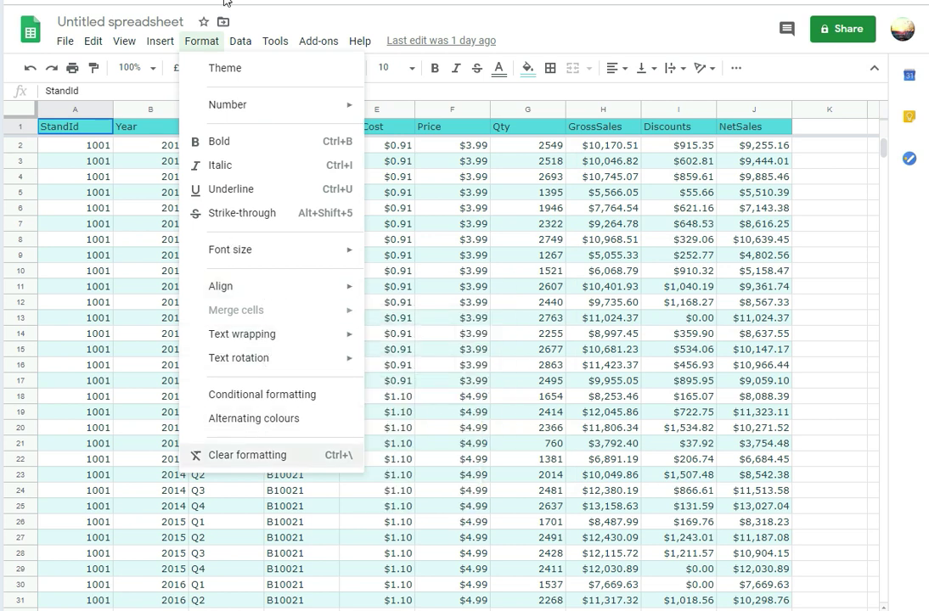
mouse_move(240, 42)
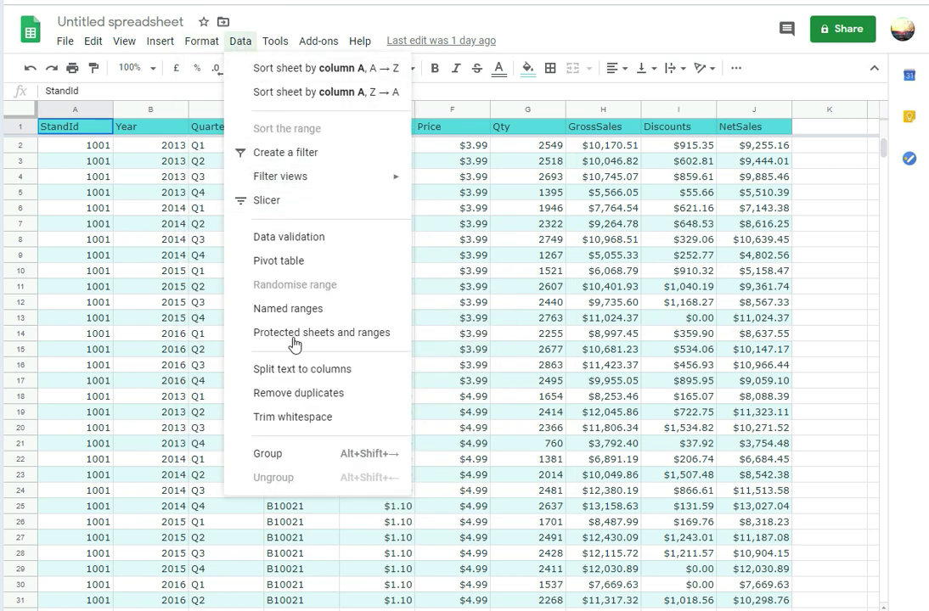
mouse_move(317, 185)
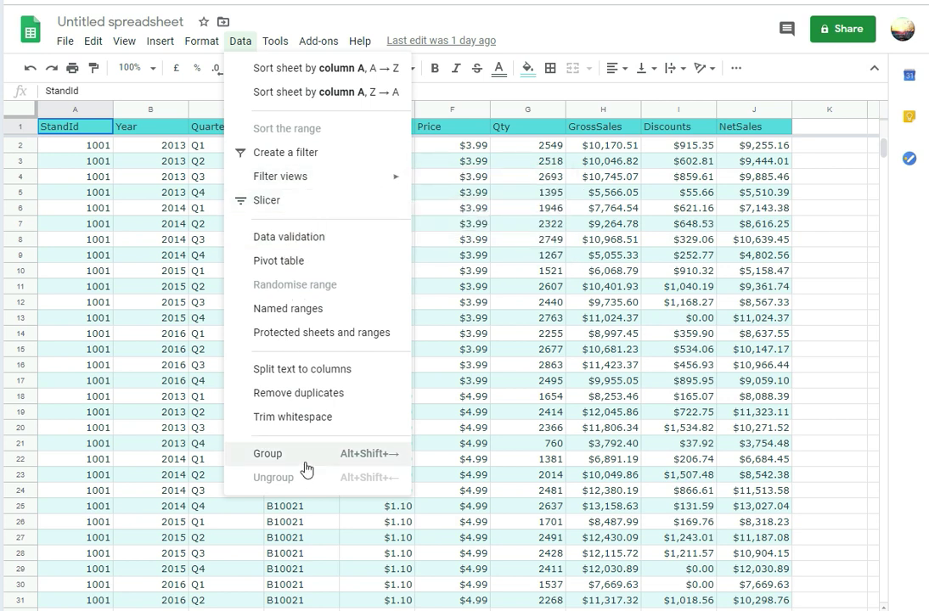
mouse_move(272, 44)
mouse_move(326, 143)
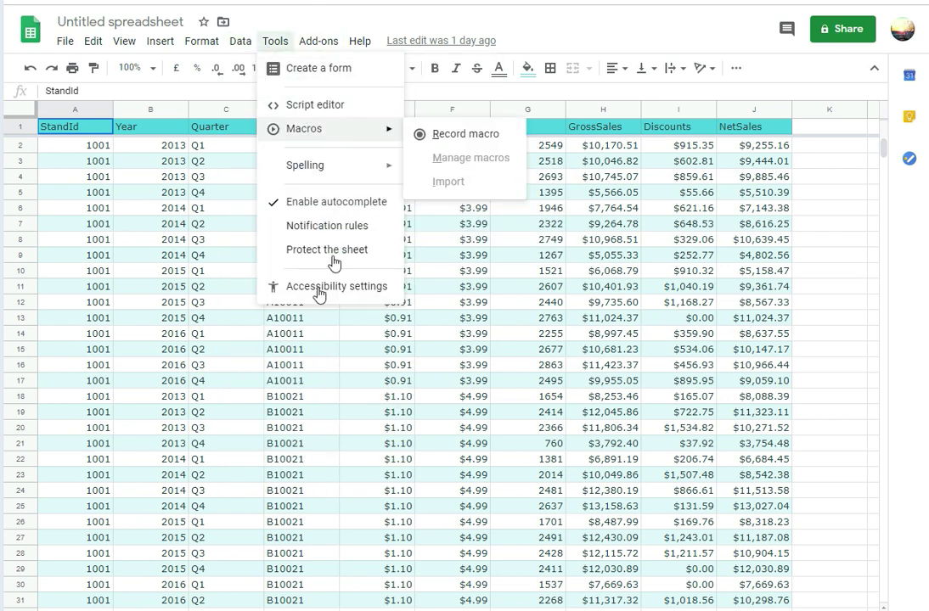
mouse_move(318, 41)
click(350, 143)
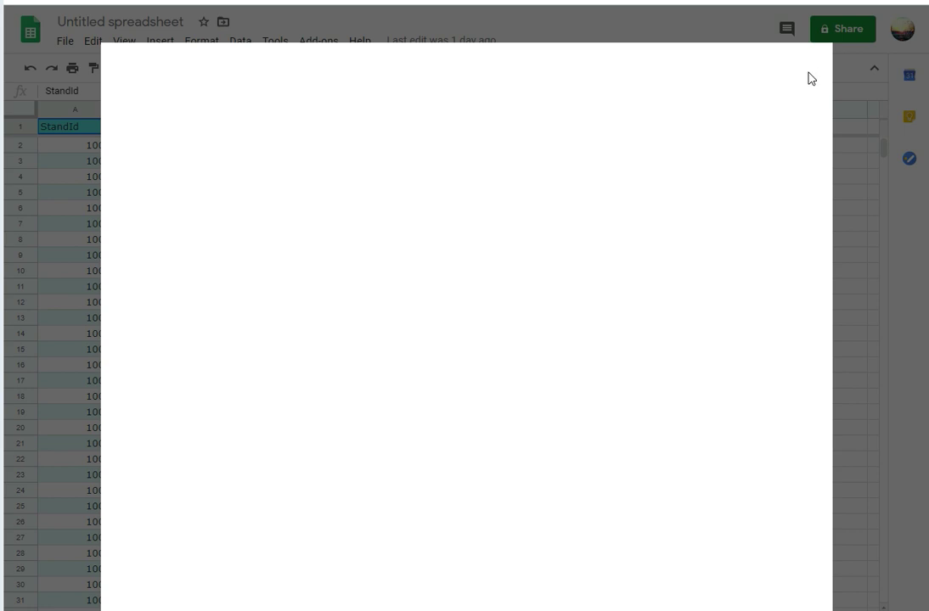
Step: Scroll down the G Suite Marketplace app grid, then close the window with its X
scroll(326, 455, down, 4)
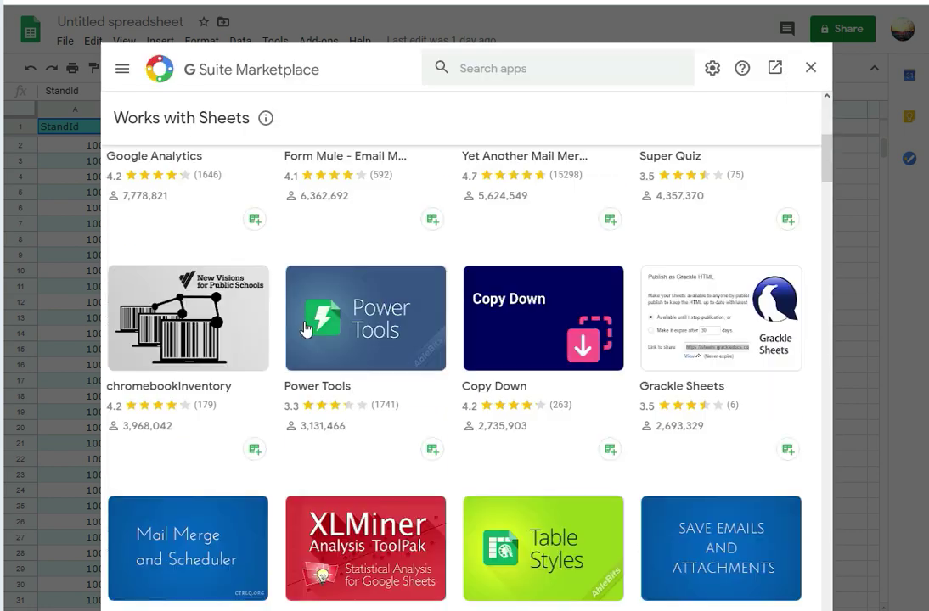
scroll(306, 329, down, 4)
scroll(306, 330, down, 6)
scroll(305, 329, down, 5)
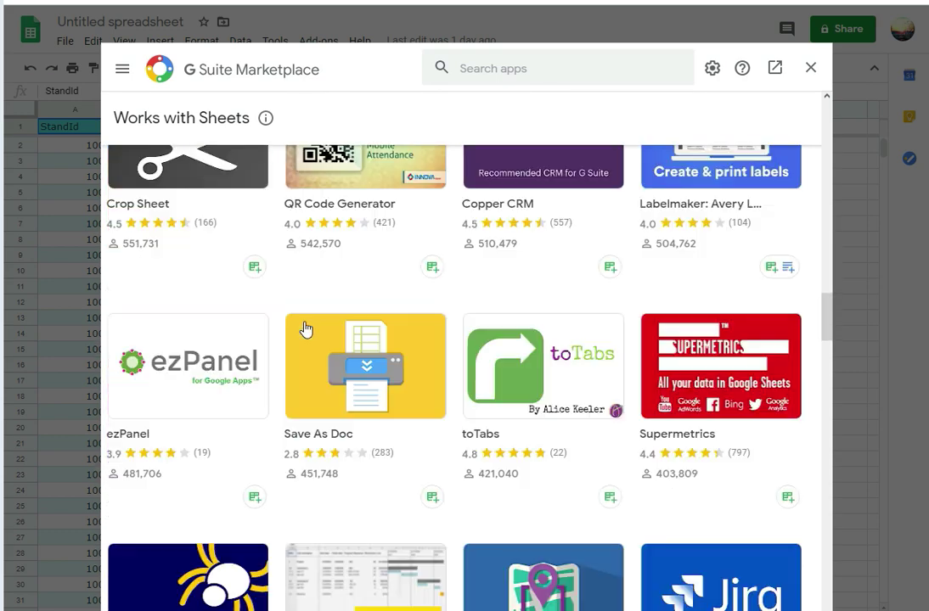
scroll(306, 330, down, 4)
scroll(308, 329, down, 4)
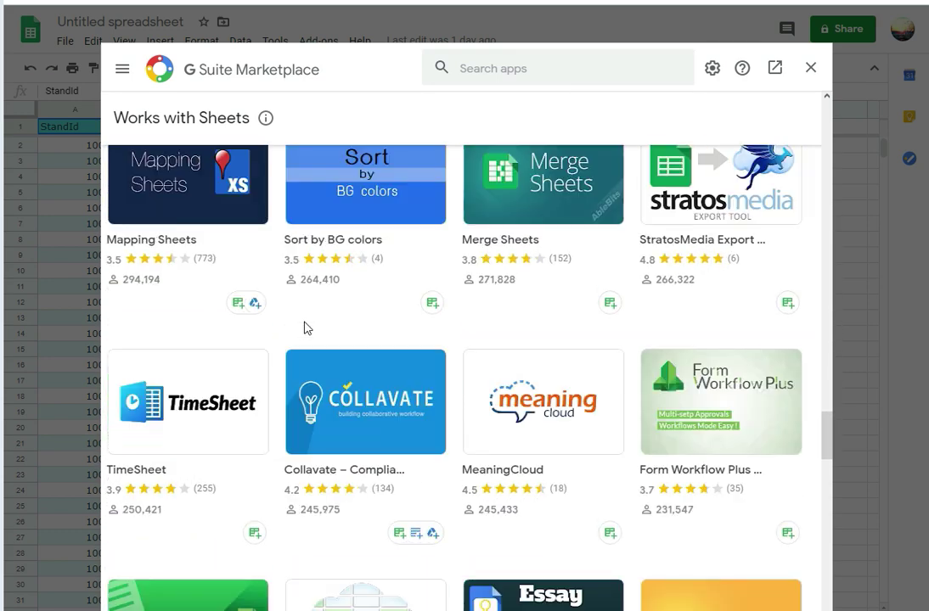
click(811, 67)
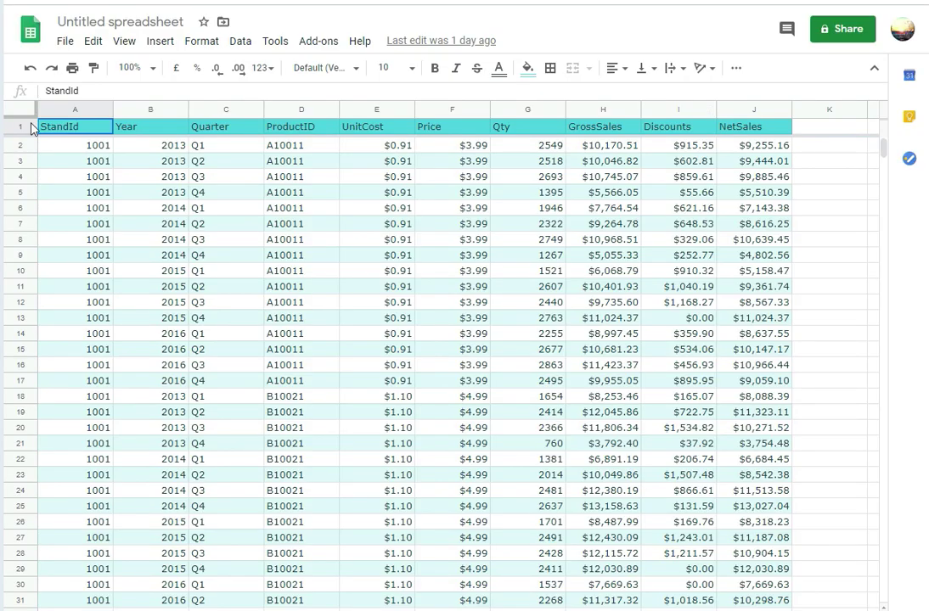
Step: Freeze 1 row via View > Freeze and scroll to confirm the header stays put
click(124, 41)
mouse_move(153, 70)
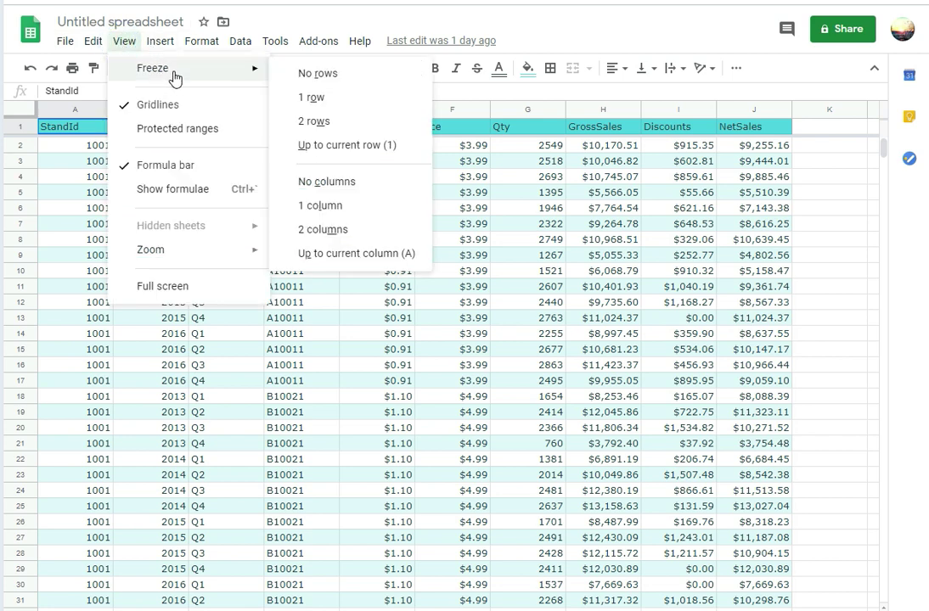
click(325, 96)
scroll(136, 211, down, 4)
scroll(140, 207, down, 3)
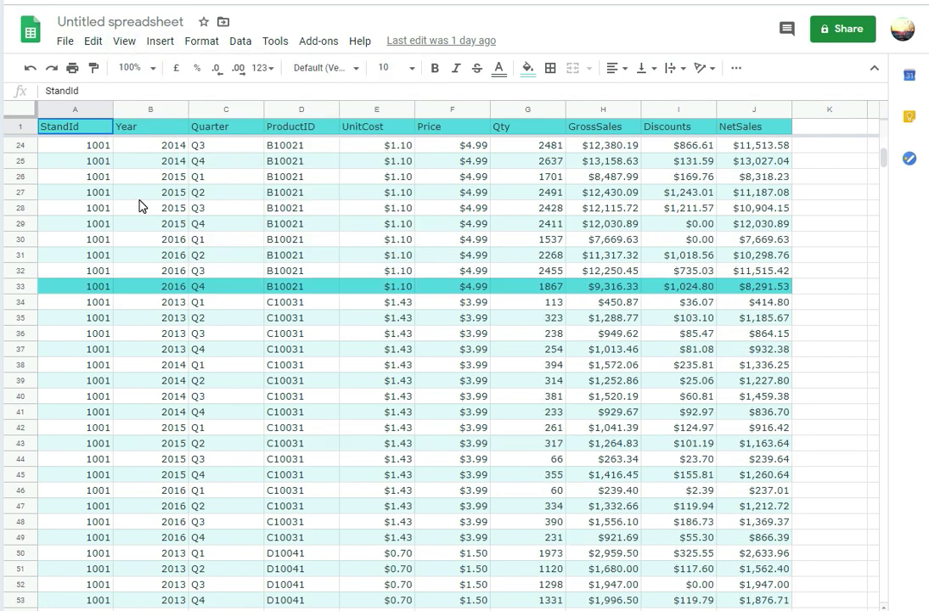
scroll(140, 206, down, 9)
scroll(140, 206, up, 10)
scroll(140, 206, up, 6)
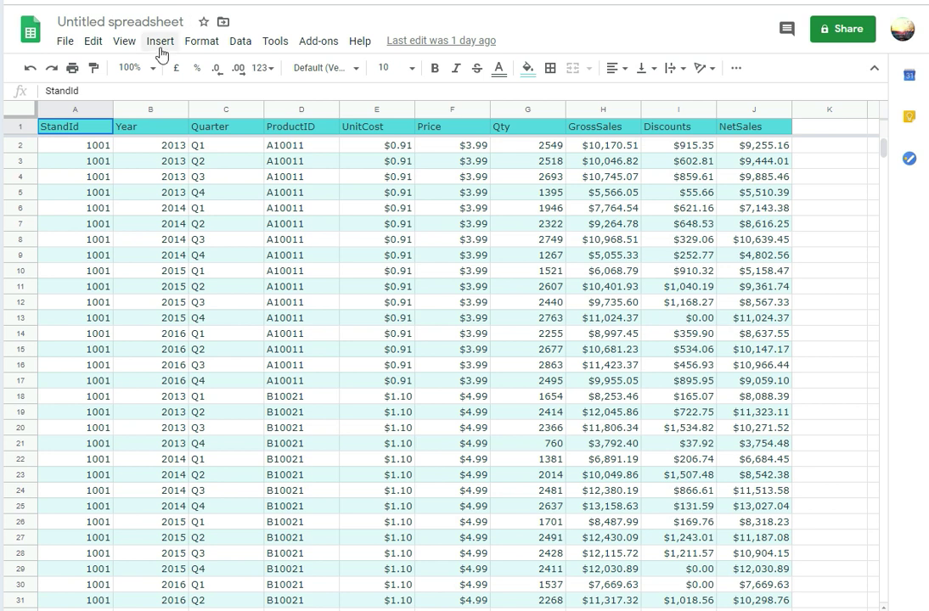
Step: Reapply the 1-row freeze and add a 1-column freeze, scrolling sideways to test
click(124, 40)
mouse_move(151, 68)
click(310, 97)
click(124, 41)
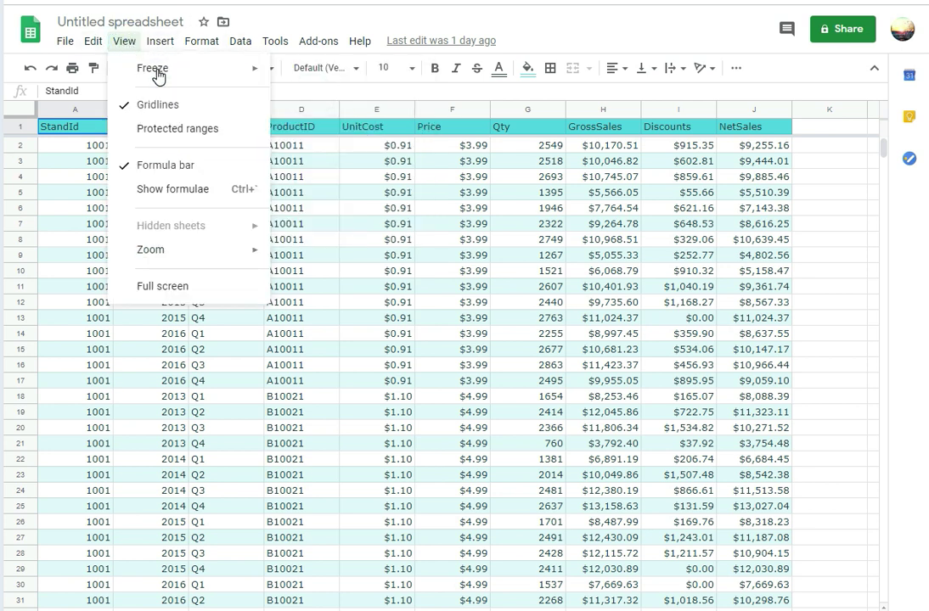
mouse_move(157, 68)
click(320, 205)
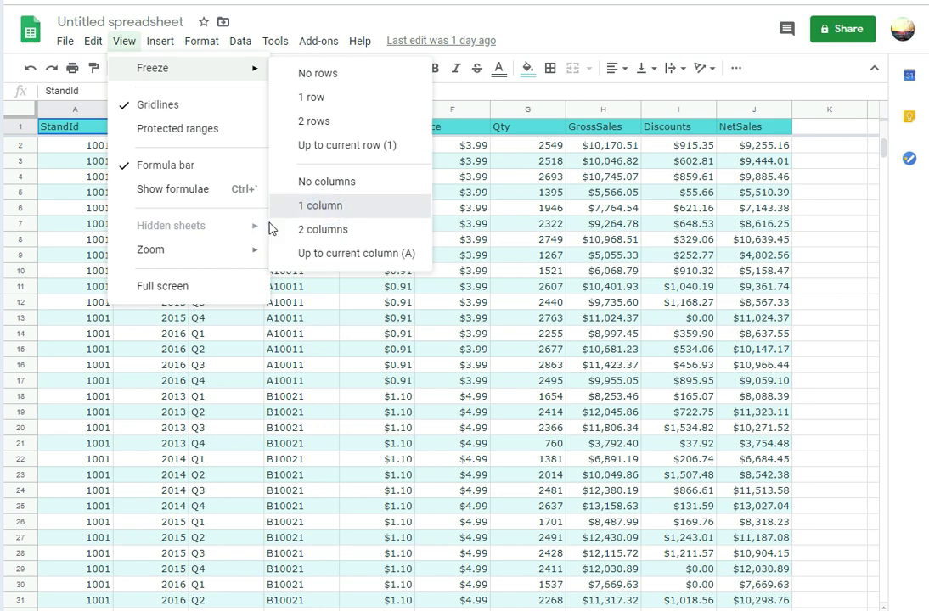
scroll(501, 356, right, 4)
scroll(500, 357, left, 4)
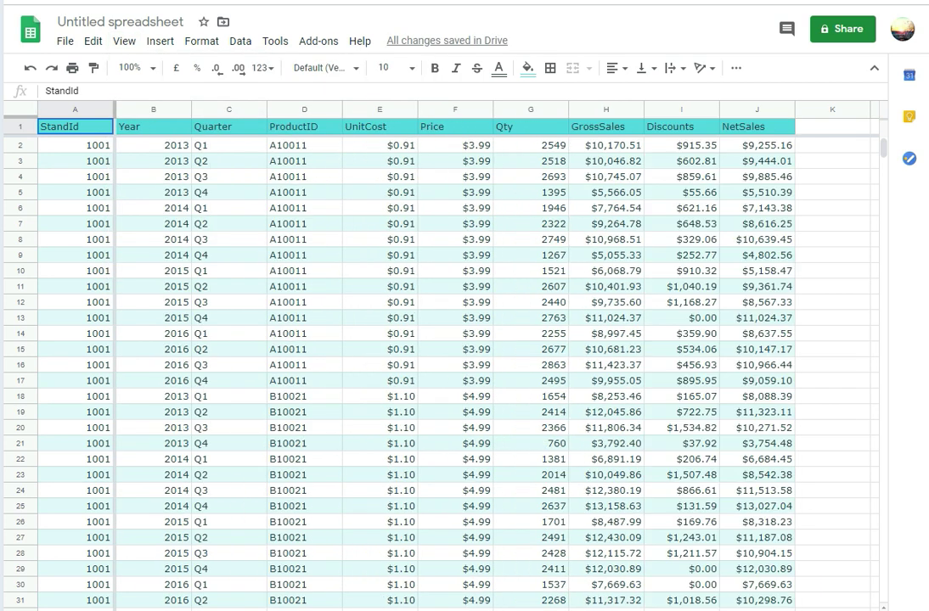
Step: Remove the column freeze with Freeze > No columns, then select cell A1
click(124, 41)
mouse_move(162, 75)
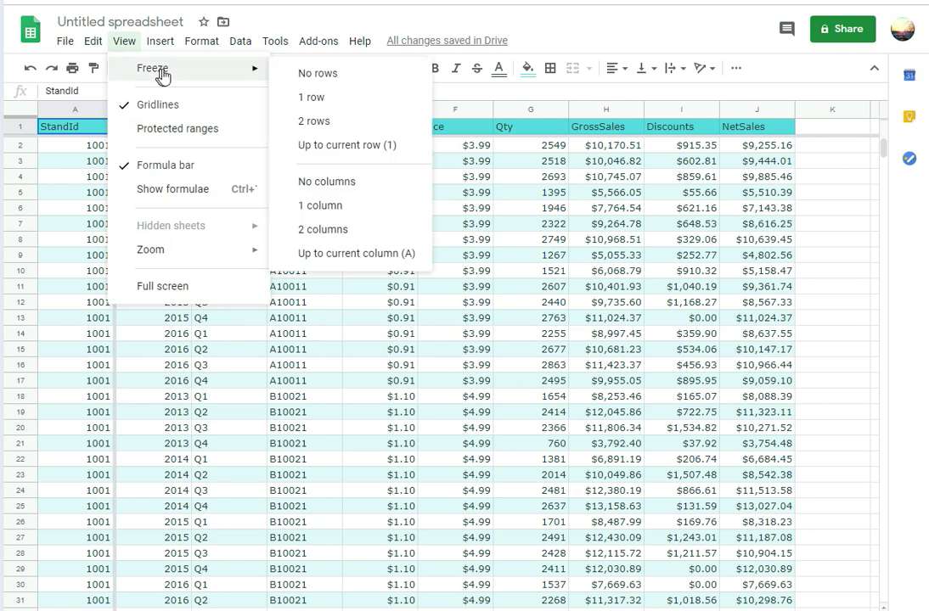
click(353, 181)
click(136, 134)
click(72, 127)
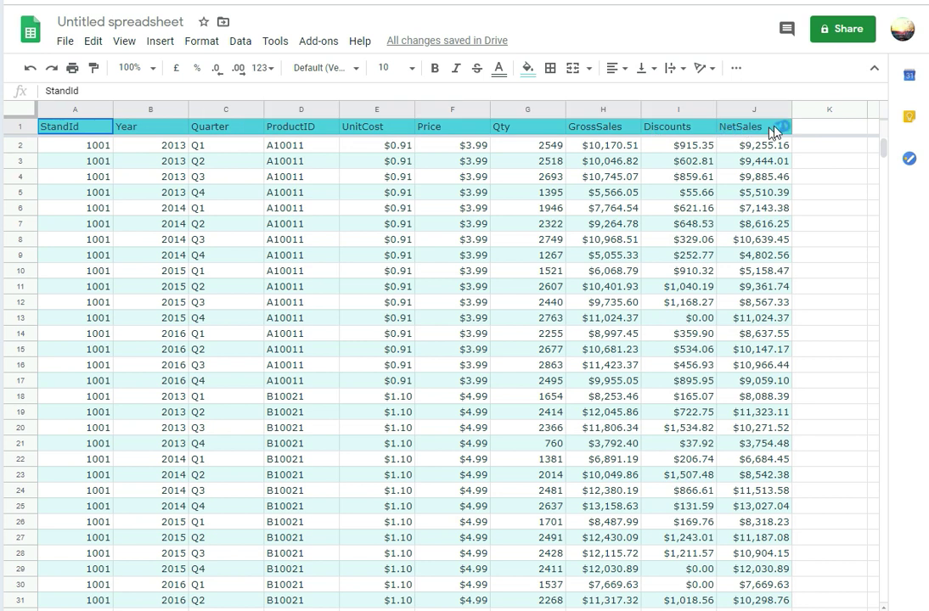
click(124, 40)
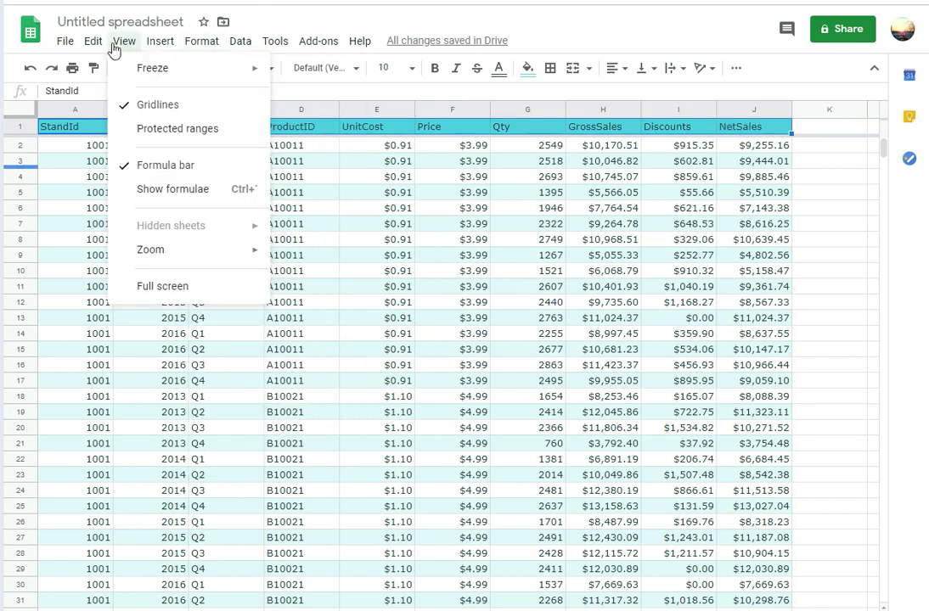
Step: Insert a slicer on the sales table using the StandId column and move it near the top rows
mouse_move(161, 49)
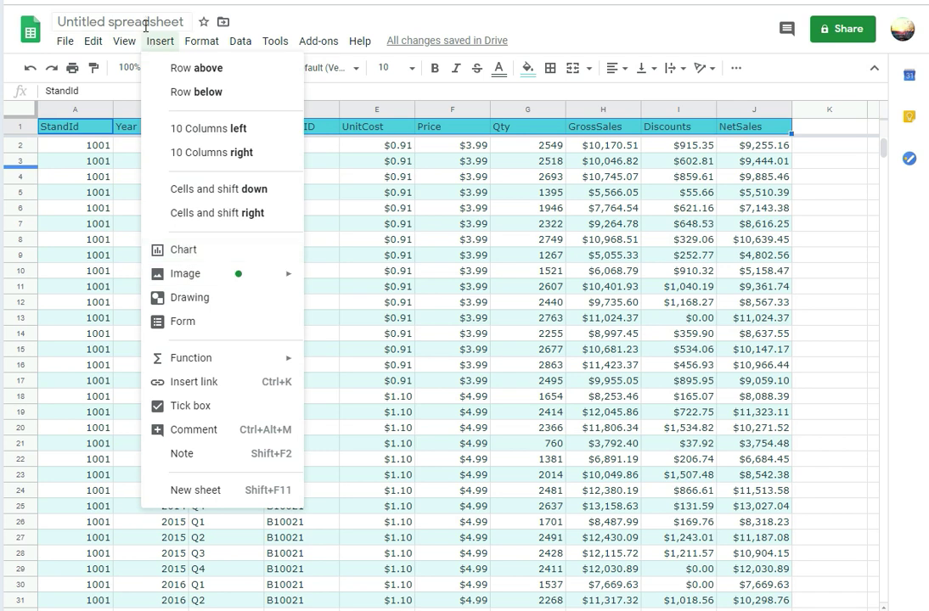
mouse_move(203, 47)
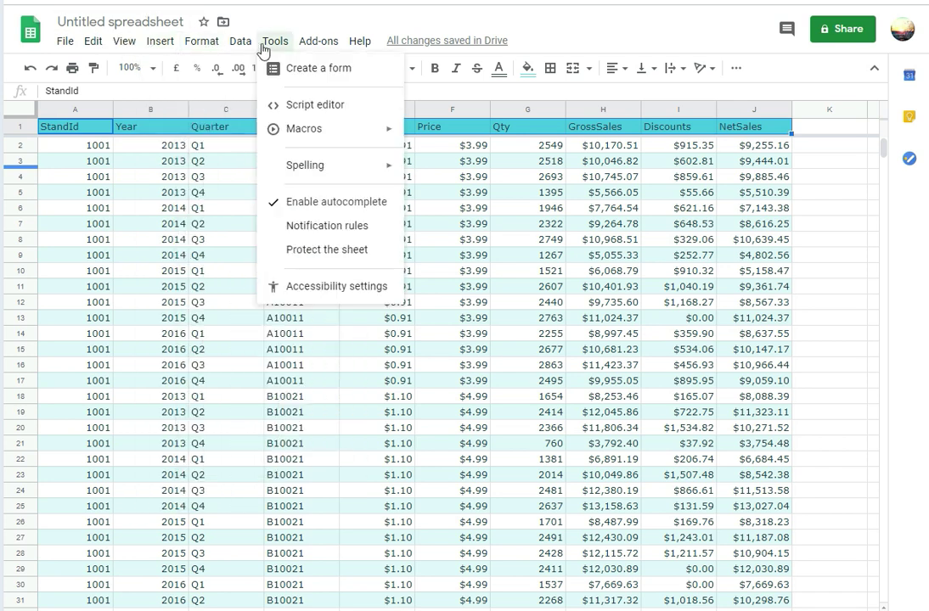
mouse_move(242, 50)
click(297, 382)
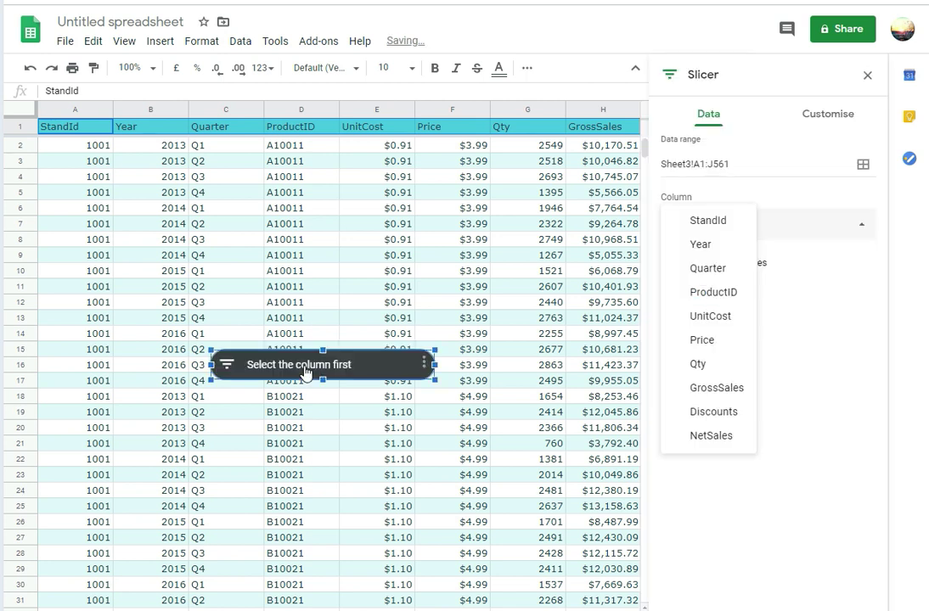
click(723, 223)
drag(400, 371, 497, 214)
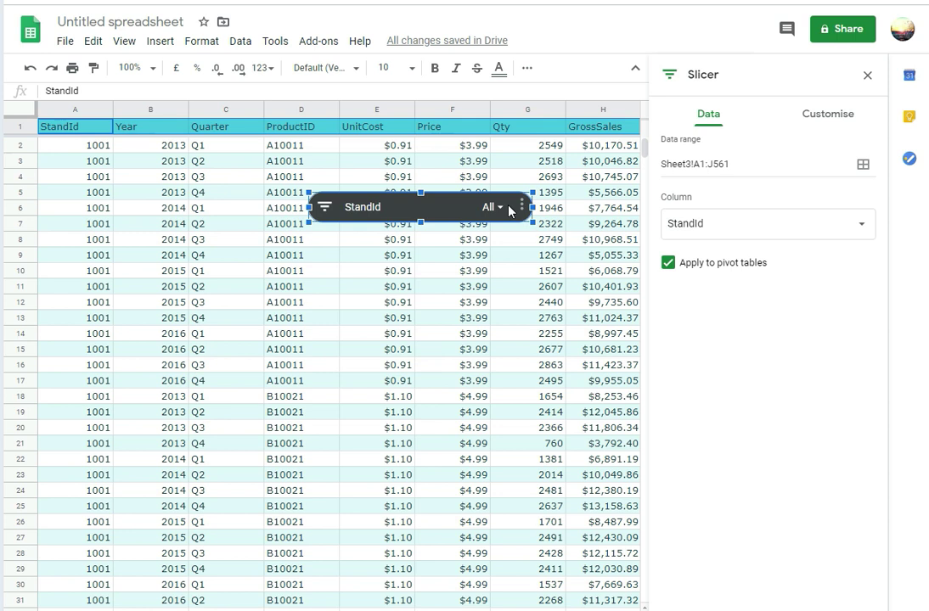
Step: Filter the StandId slicer to show only stand 1001
click(497, 214)
click(338, 325)
click(338, 349)
click(338, 373)
click(340, 397)
click(337, 421)
click(344, 326)
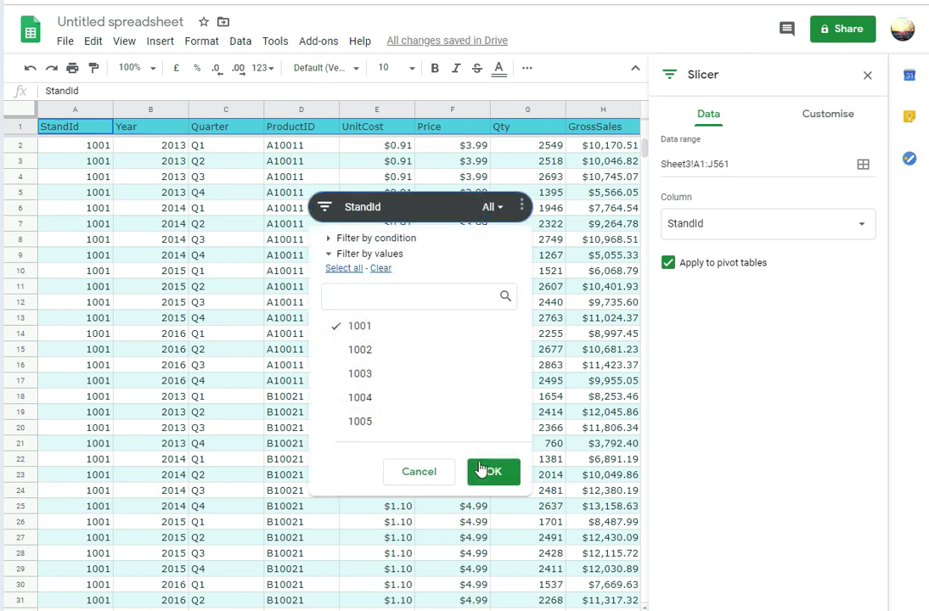
click(480, 473)
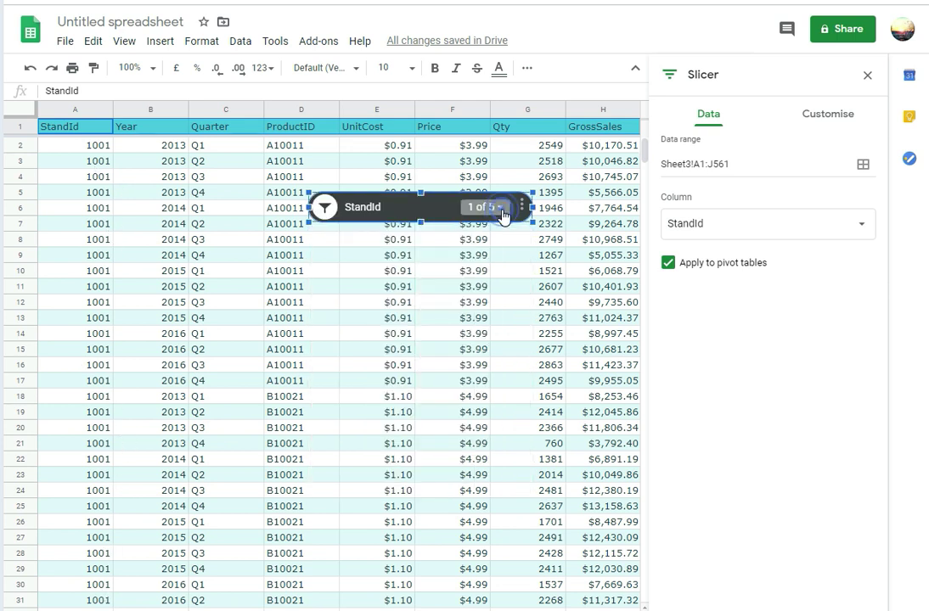
Step: Change the StandId slicer filter to show only stand 1005
click(490, 215)
click(341, 421)
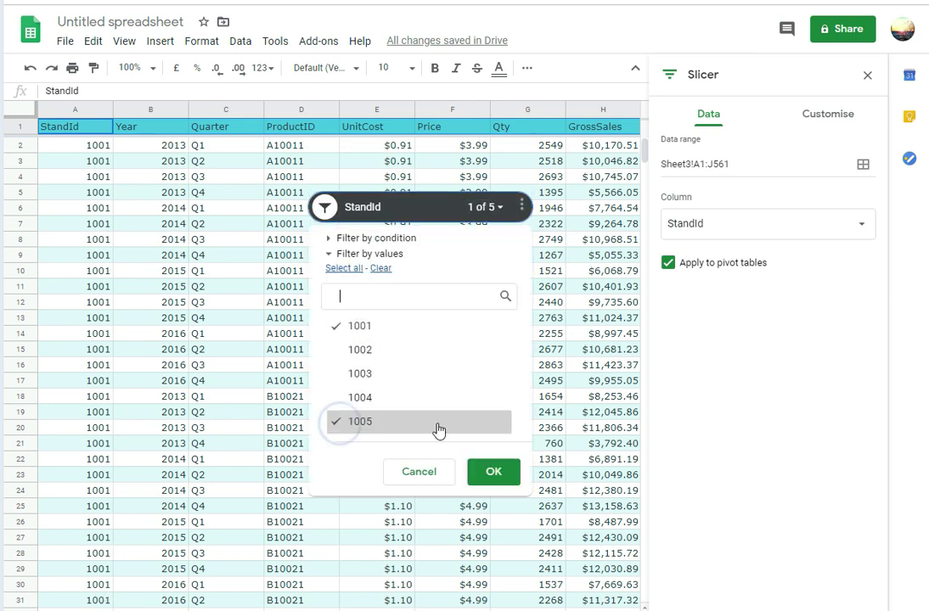
click(338, 326)
click(495, 472)
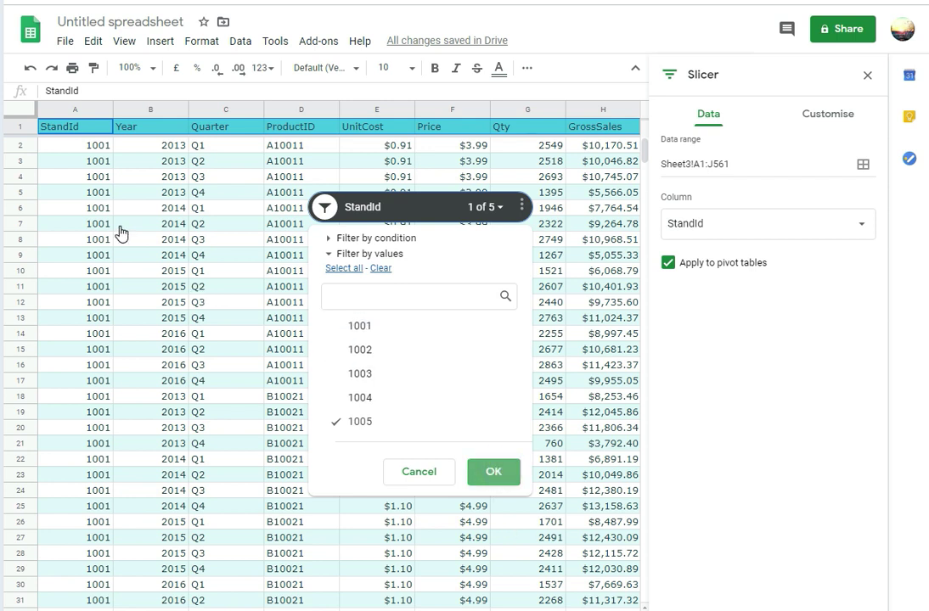
click(498, 161)
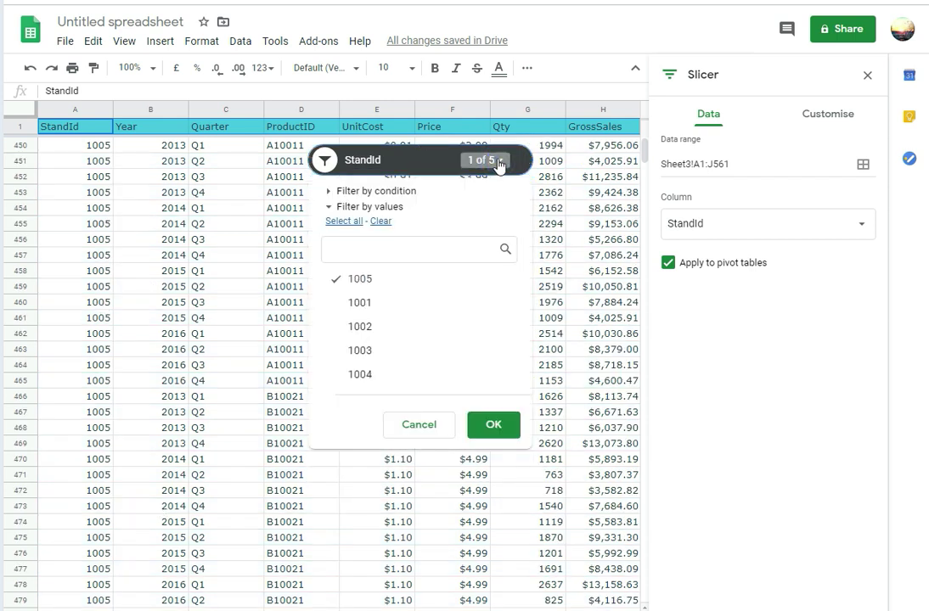
click(498, 160)
Step: Switch the slicer's filter column from StandId to Year
click(857, 241)
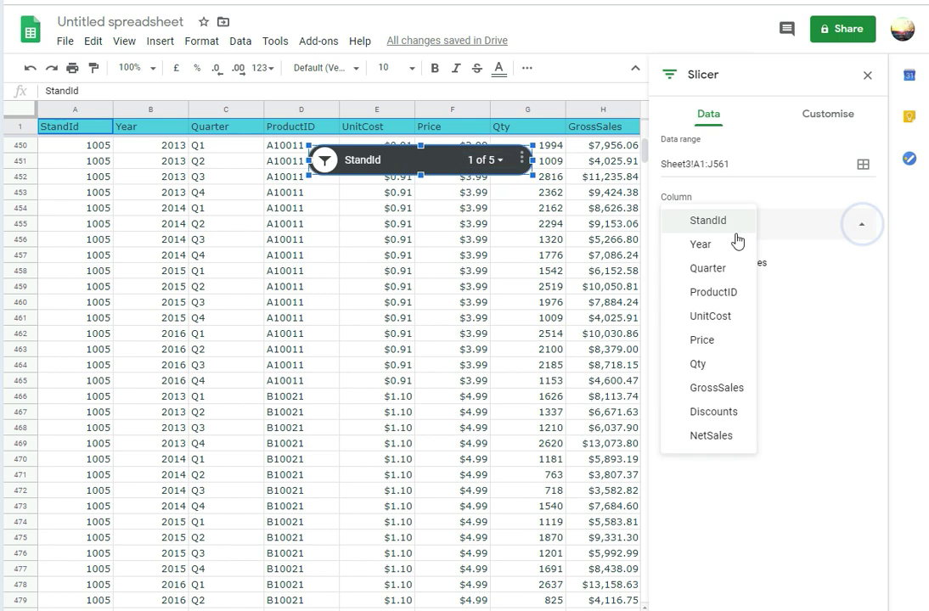
key(Return)
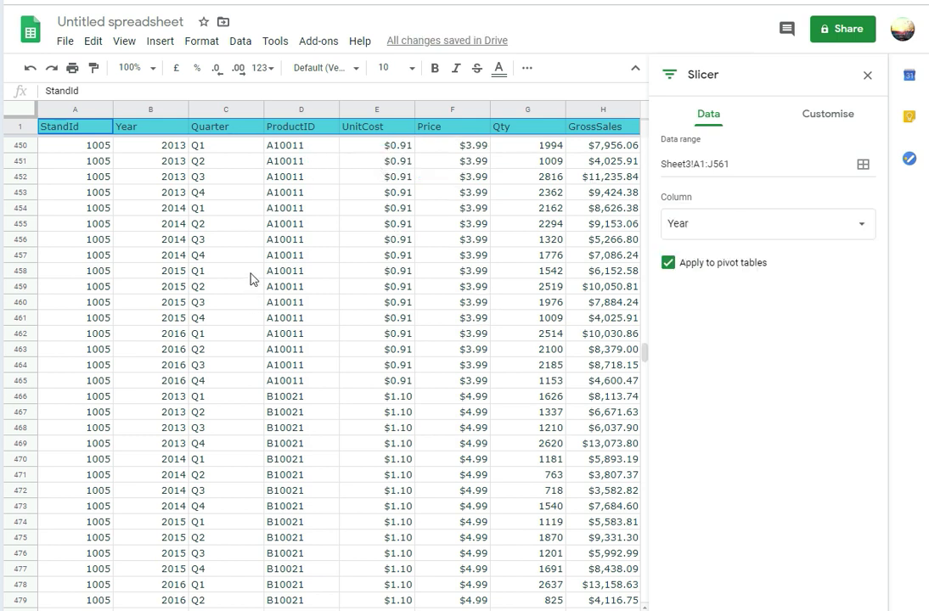
click(734, 236)
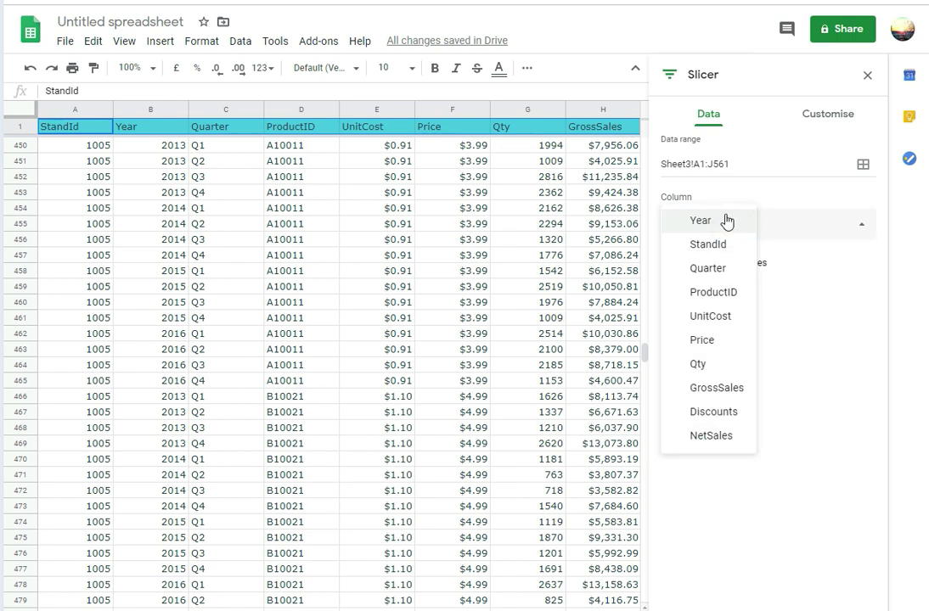
click(726, 221)
scroll(265, 296, down, 3)
scroll(255, 280, up, 3)
scroll(244, 264, up, 4)
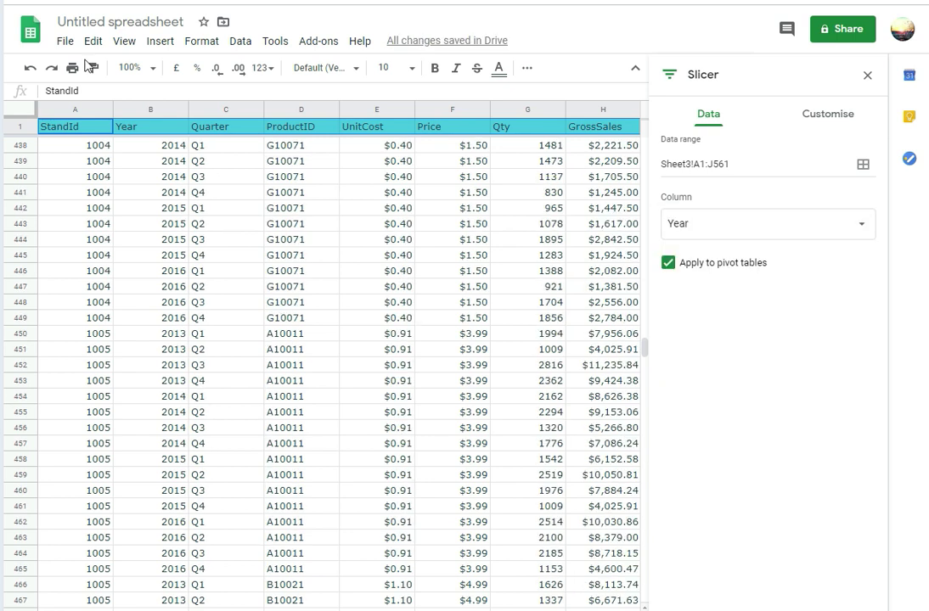
Step: Check the slicer's appearance settings, then return to its data settings
click(820, 128)
click(697, 119)
click(160, 42)
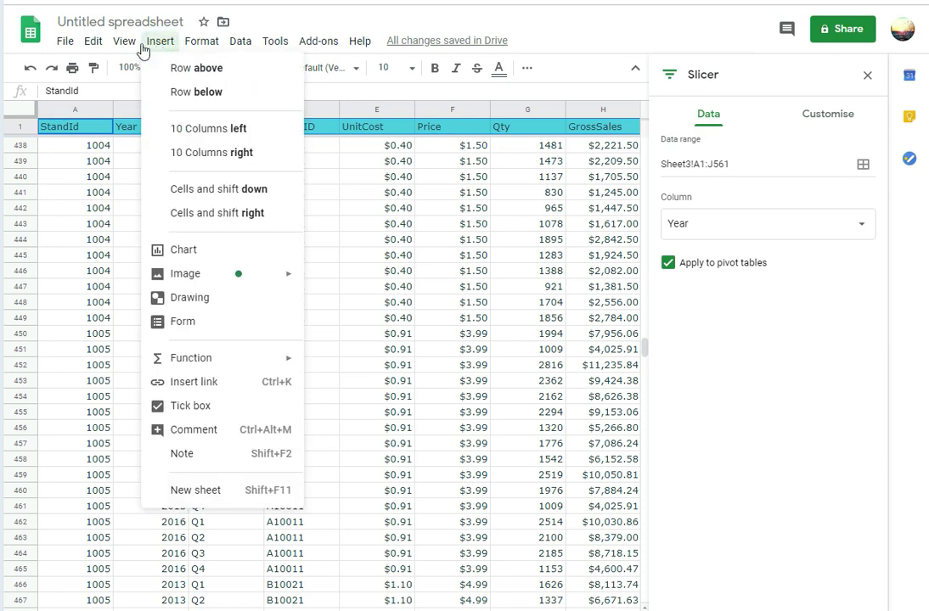
mouse_move(212, 45)
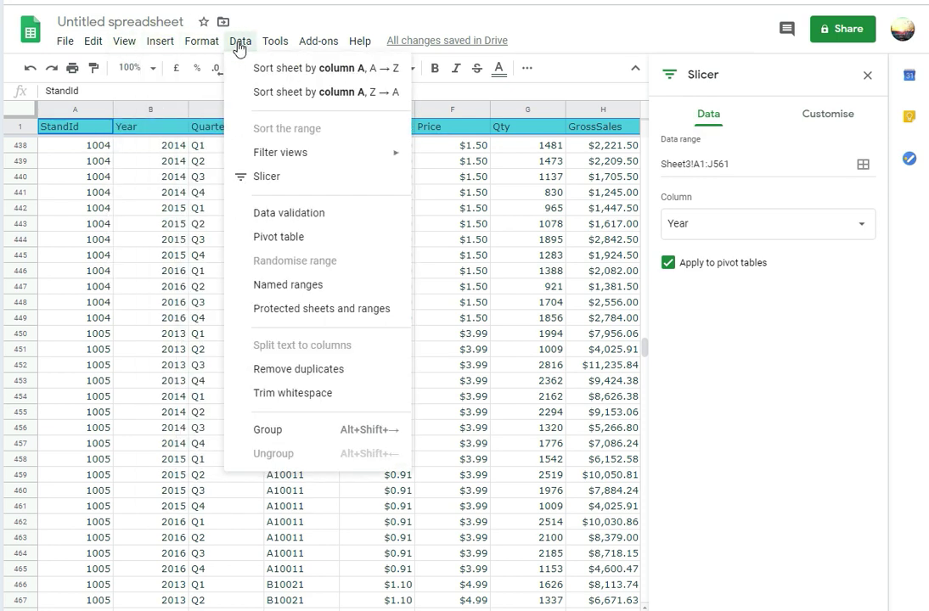
Step: Add a Year slicer over the table, excluding 2013, 2014 and 2015 so only 2016 remains
click(298, 181)
drag(363, 379, 468, 227)
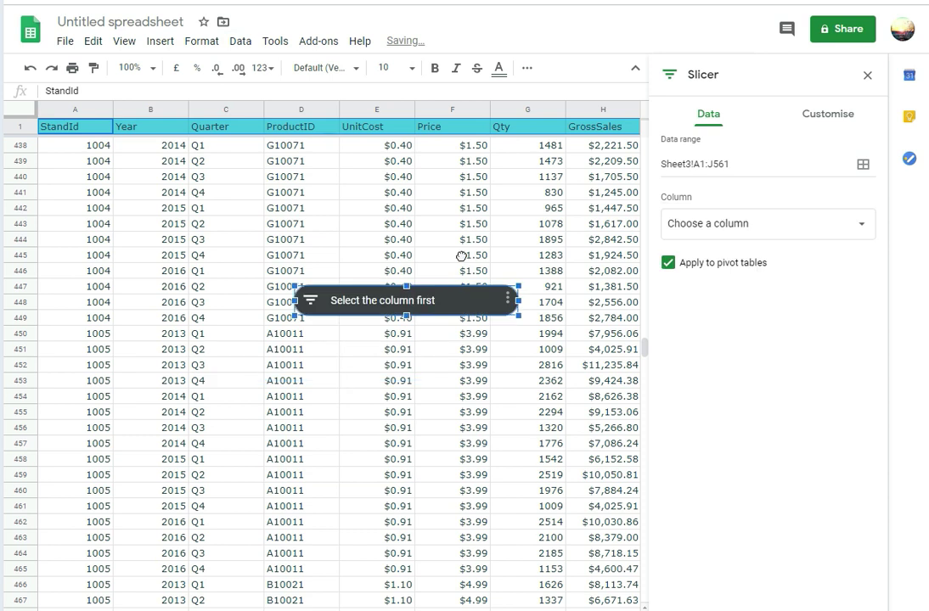
click(776, 225)
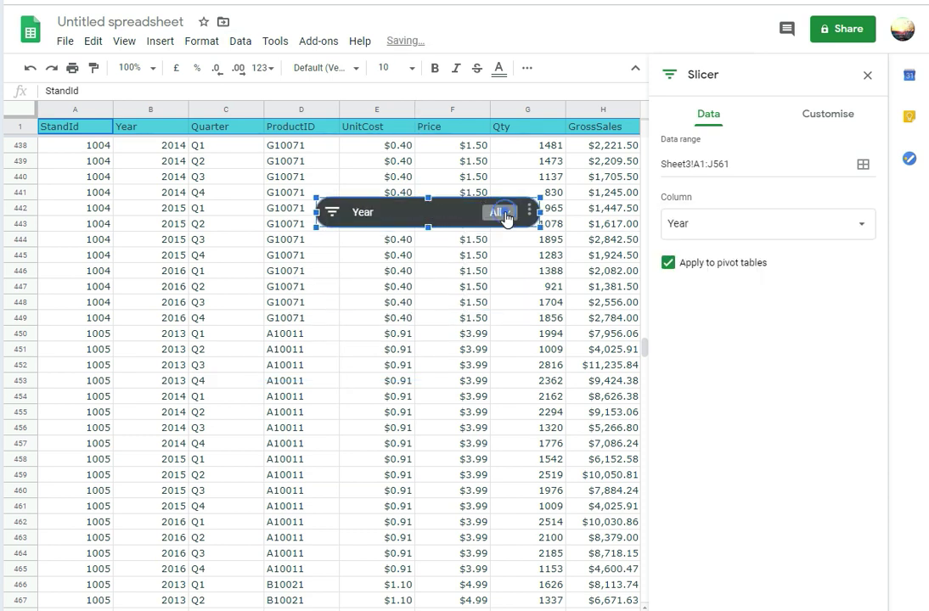
click(499, 212)
click(345, 332)
click(346, 357)
click(344, 380)
click(498, 454)
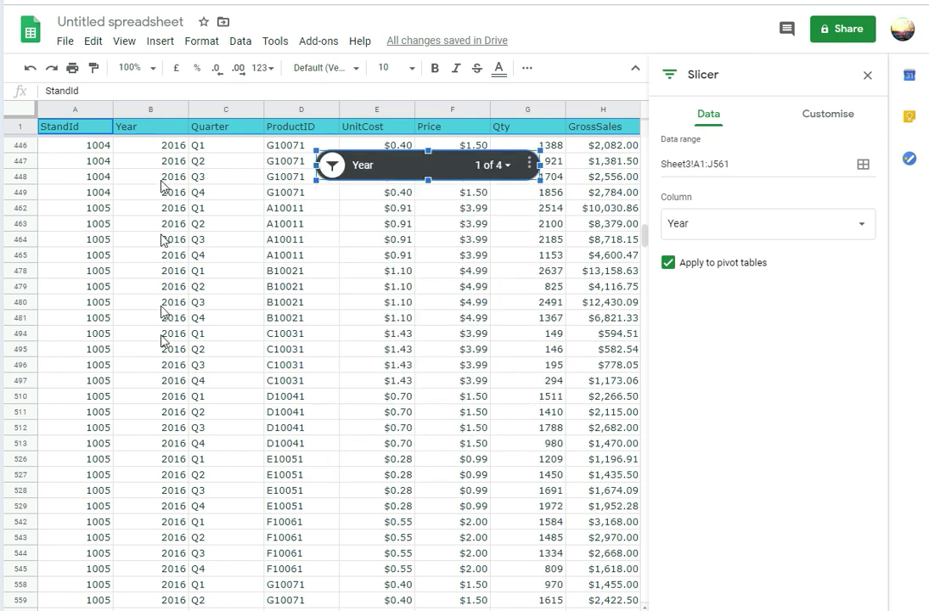
Step: Review the 2016-only table and the Insert menu, then close the slicer settings panel
scroll(164, 359, down, 4)
scroll(164, 359, up, 10)
scroll(164, 359, up, 5)
scroll(163, 359, down, 4)
scroll(164, 359, down, 5)
scroll(164, 359, down, 2)
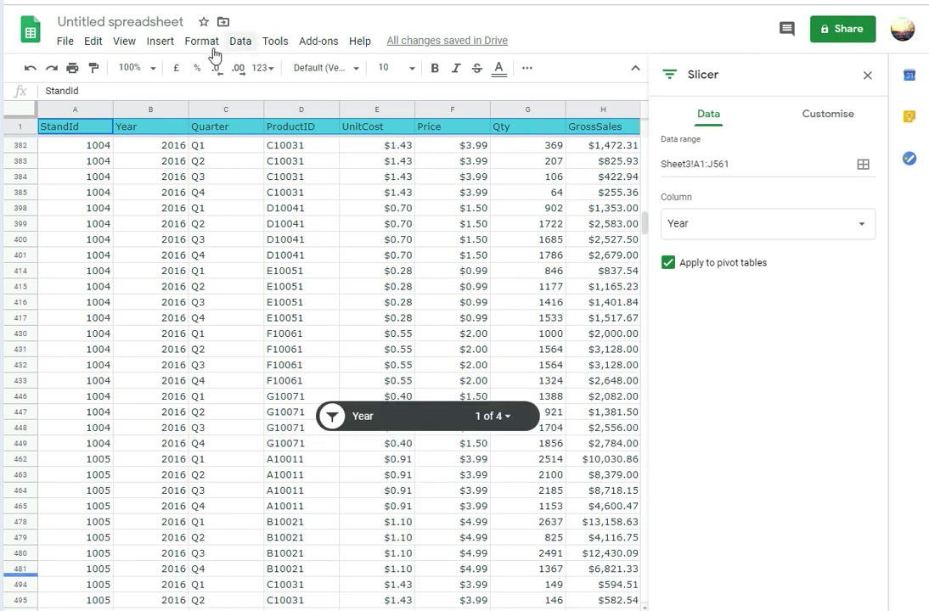
click(161, 42)
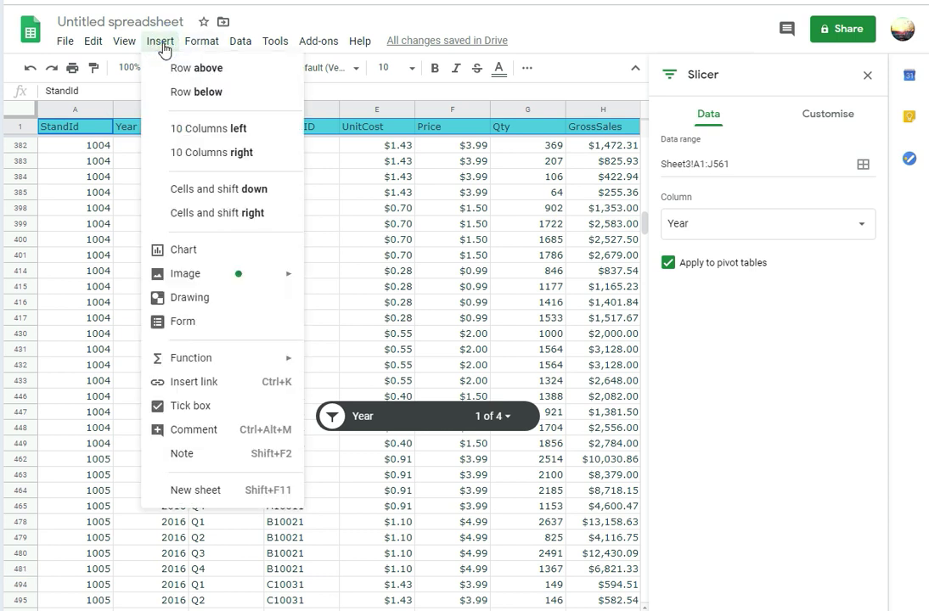
mouse_move(200, 360)
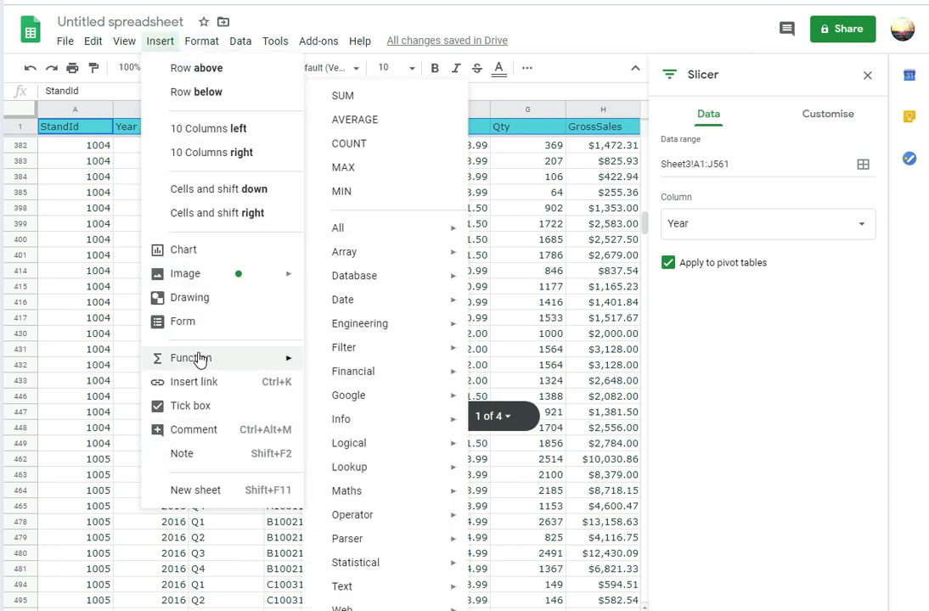
mouse_move(379, 348)
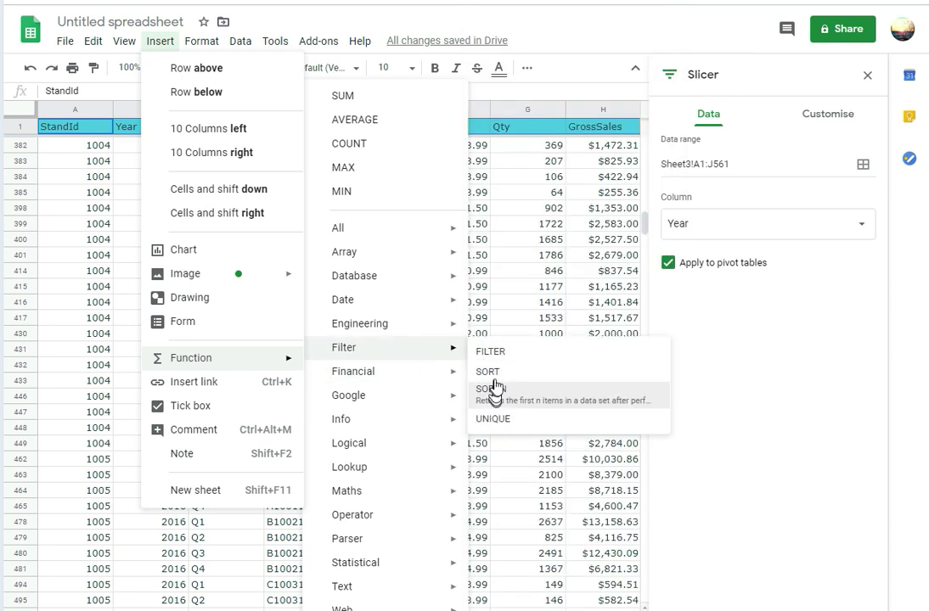
mouse_move(93, 41)
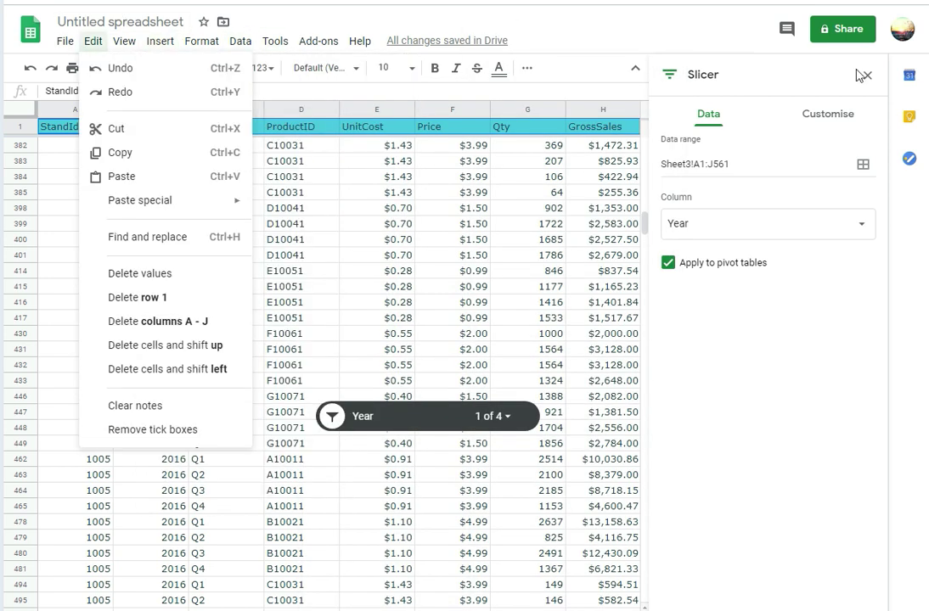
click(869, 78)
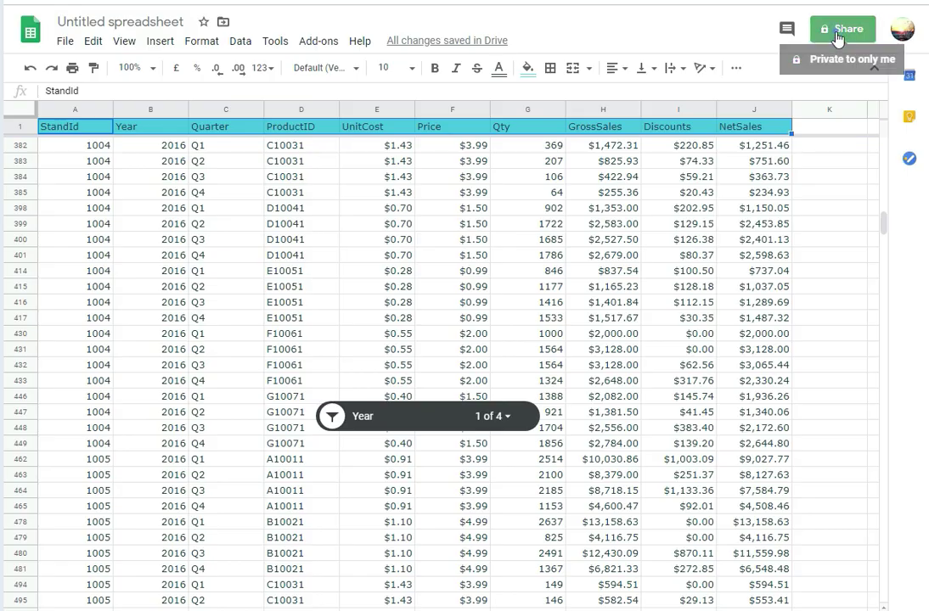
Step: Start sharing the spreadsheet, keep its current name, and finish without inviting anyone
click(836, 34)
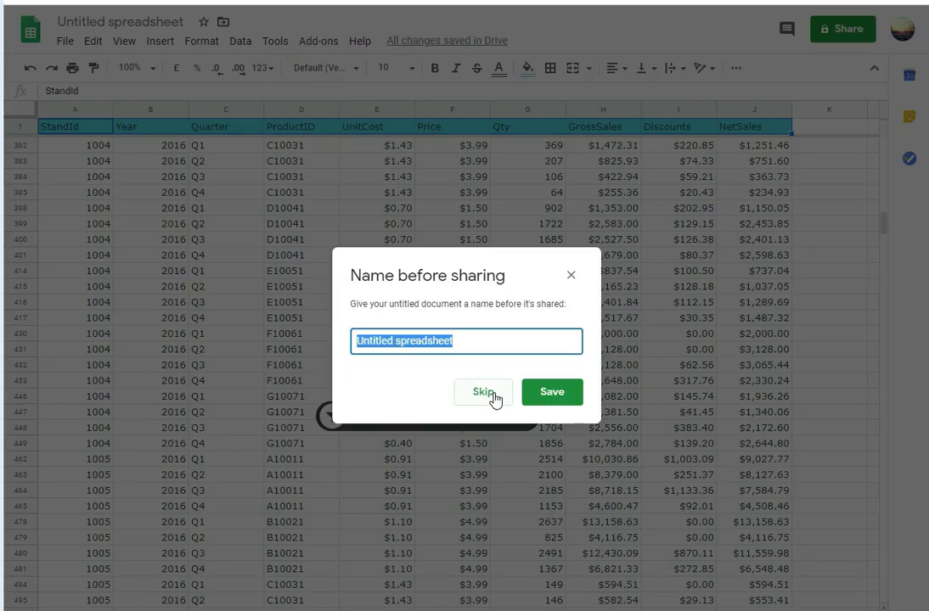
click(557, 397)
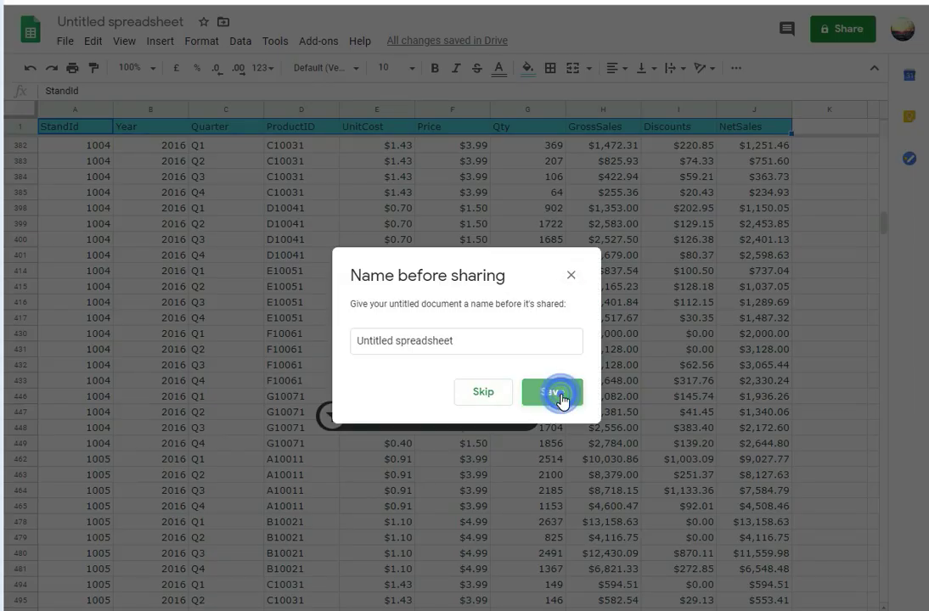
click(641, 330)
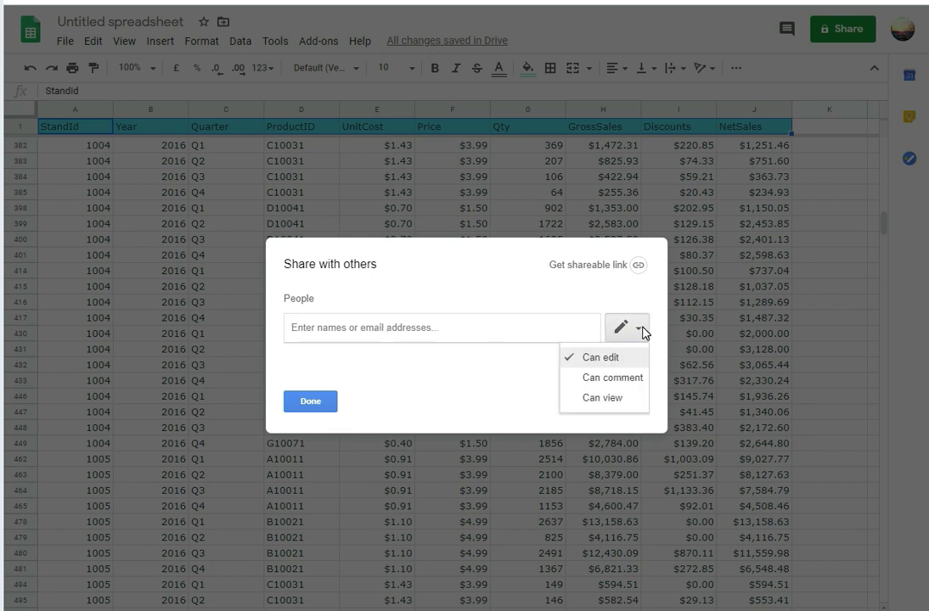
click(312, 404)
Step: Browse the Format menu options, leaving the menu open
click(201, 40)
click(195, 42)
click(200, 41)
click(235, 61)
click(201, 40)
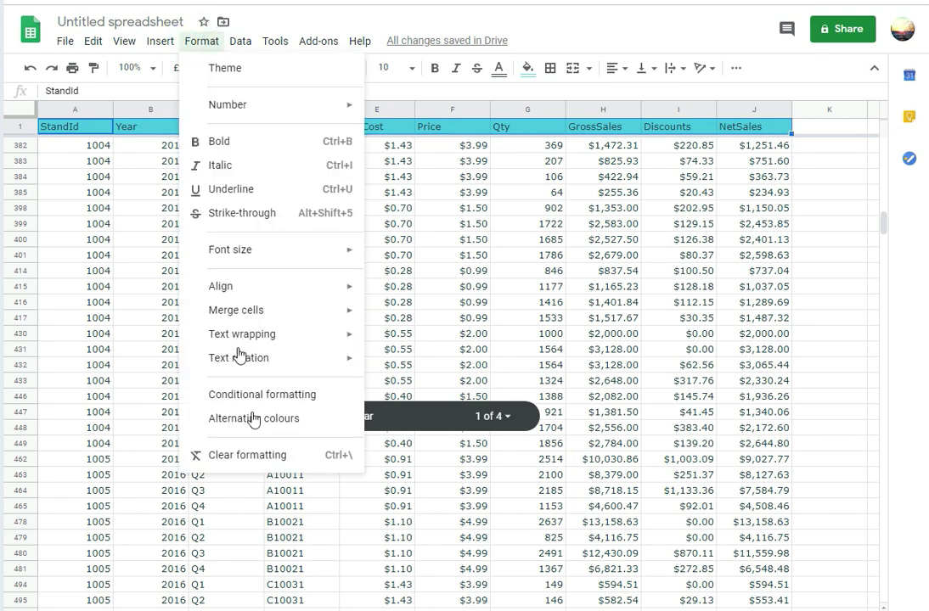
Step: Apply alternating colours and preview the green, cyan, teal, magenta, blue and orange styles
click(253, 419)
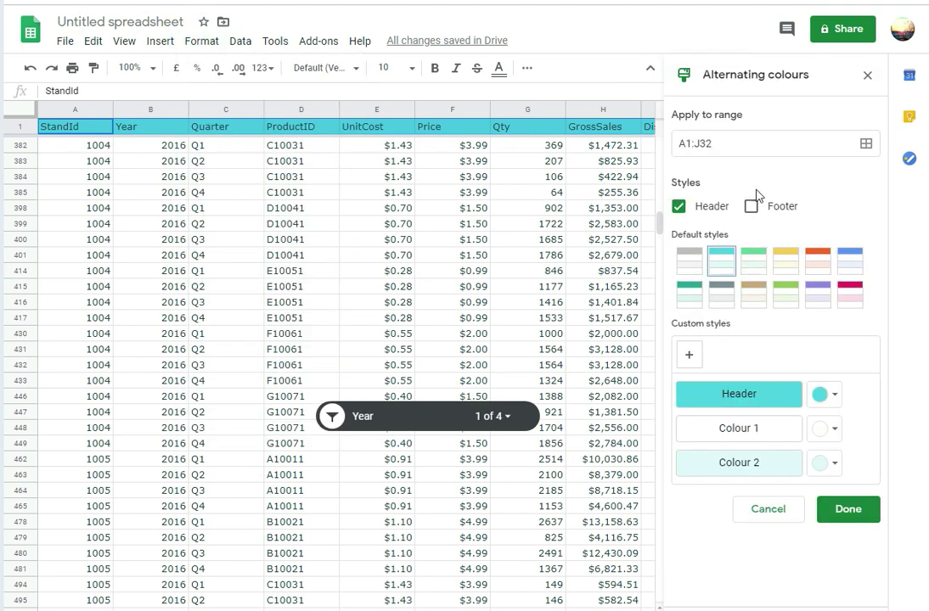
click(755, 263)
click(721, 262)
click(697, 294)
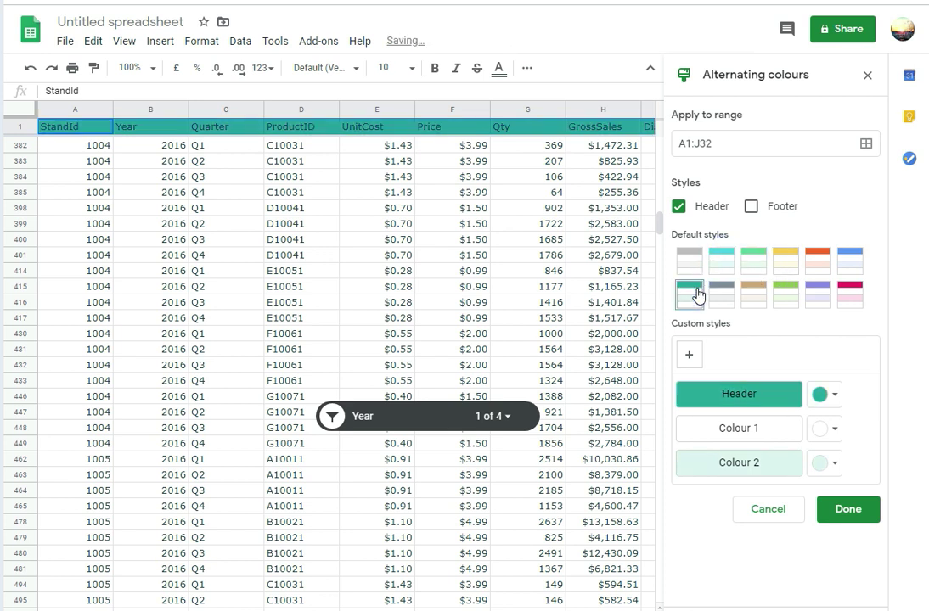
scroll(162, 238, up, 8)
scroll(162, 239, up, 8)
scroll(162, 239, up, 8)
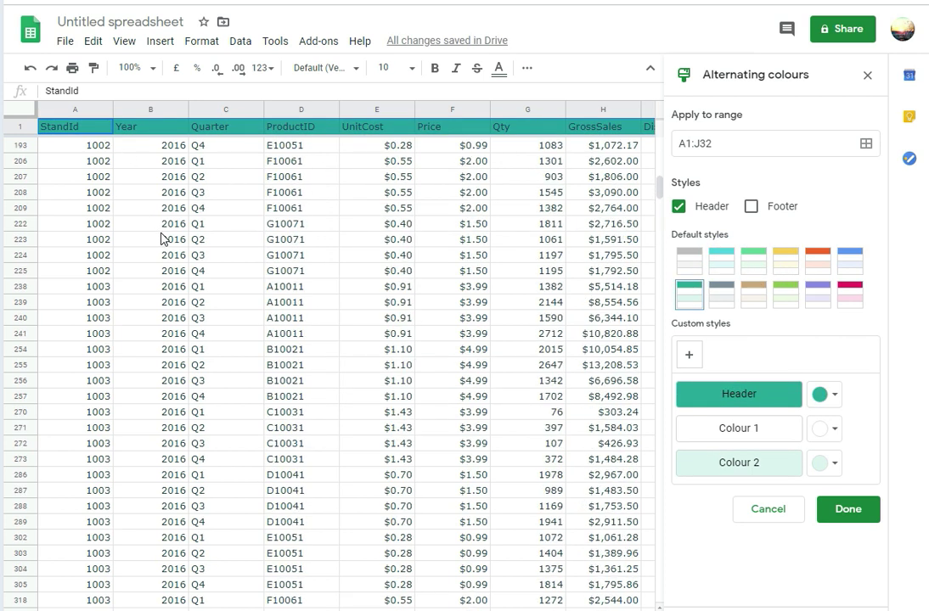
scroll(161, 239, up, 8)
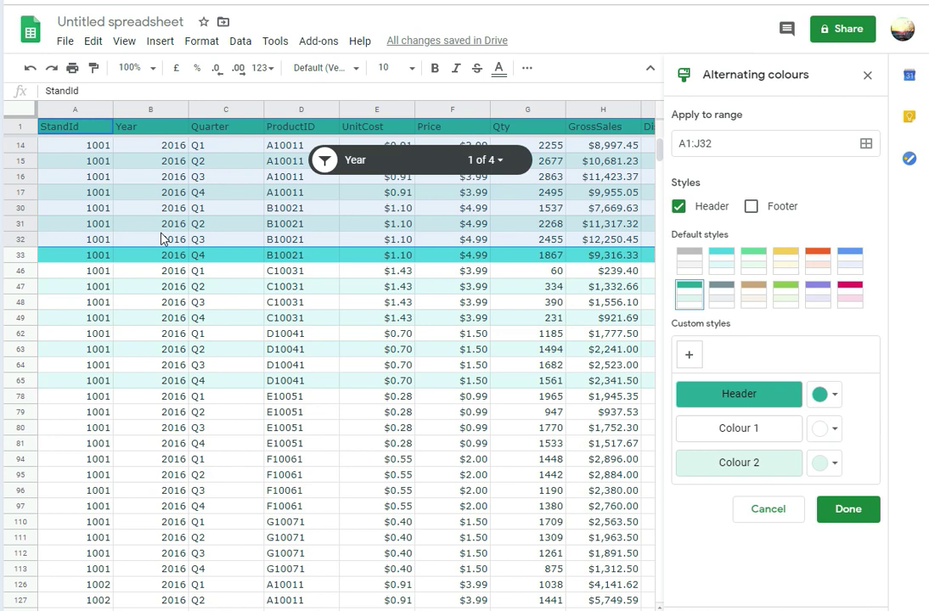
click(852, 296)
click(849, 265)
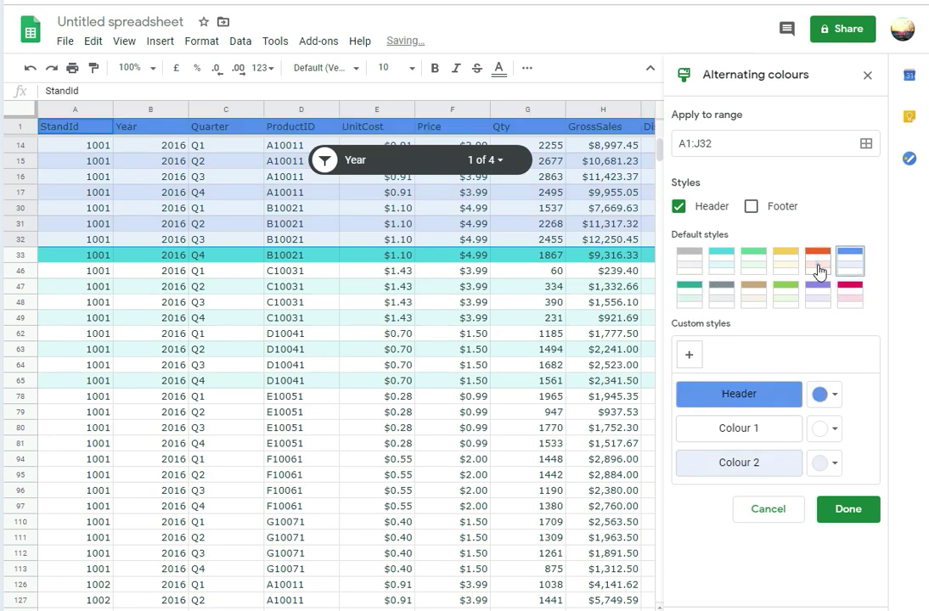
click(817, 270)
click(769, 268)
Step: Try blue then magenta header colours, settle on the purple banding style, and close the panel
click(835, 396)
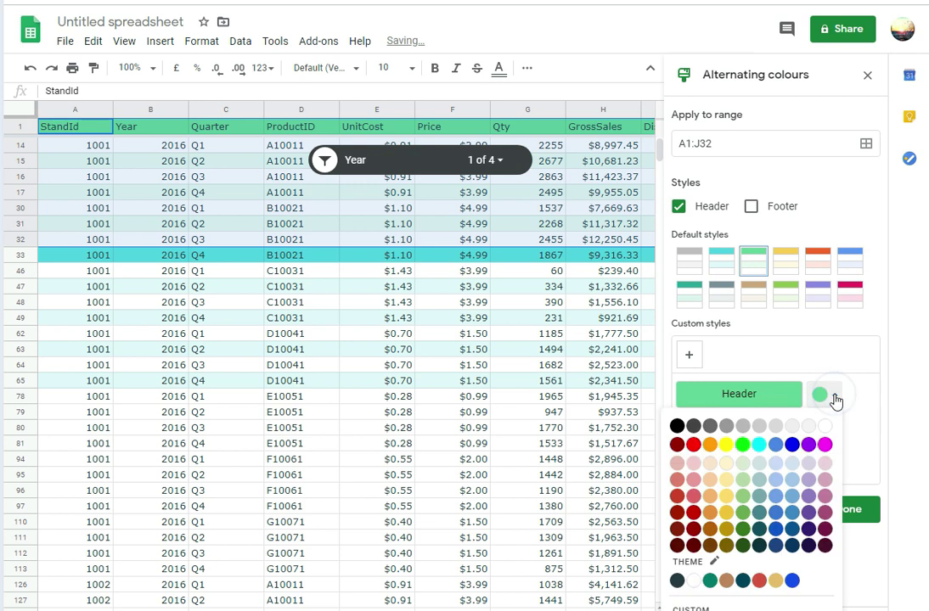
click(778, 442)
click(836, 395)
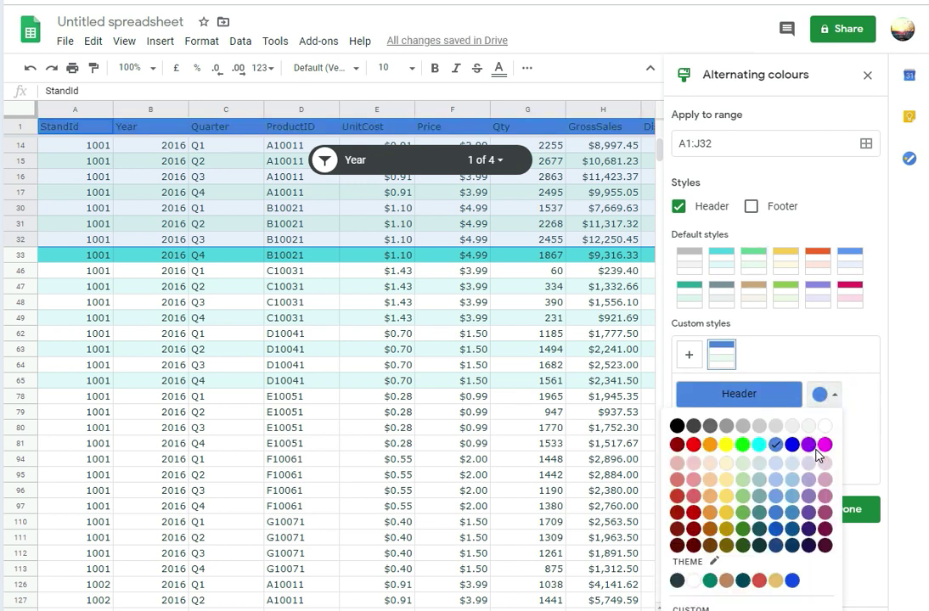
click(823, 441)
click(810, 297)
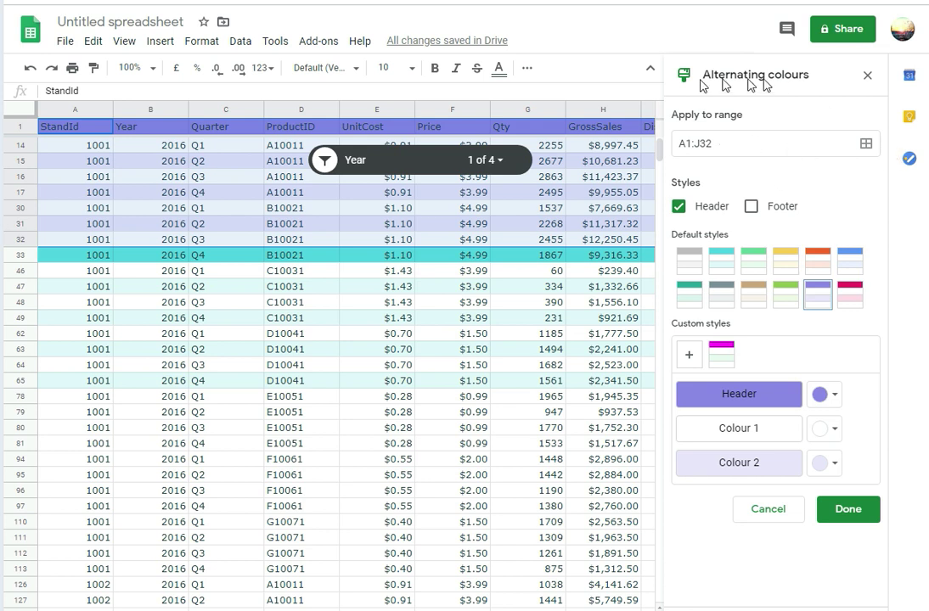
click(867, 75)
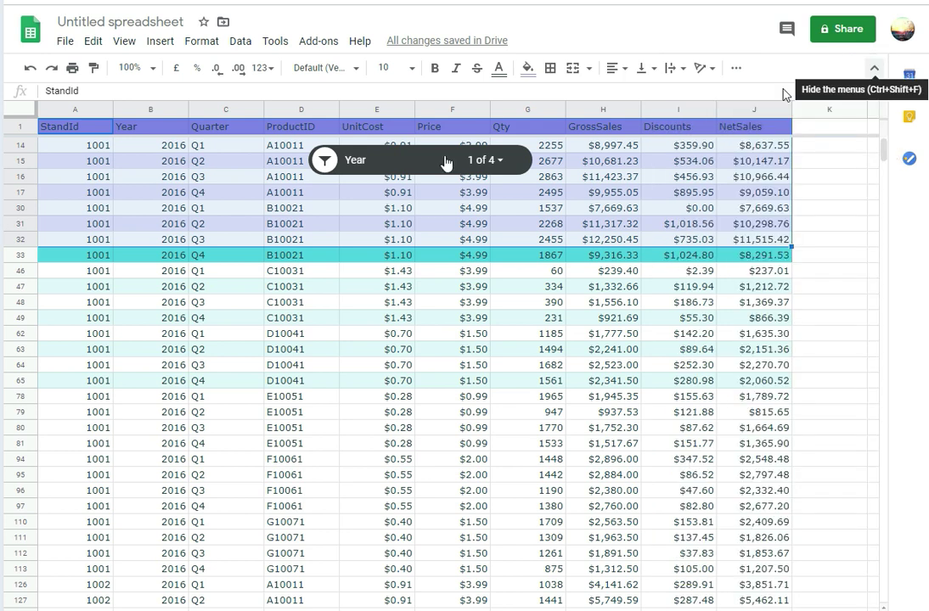
Step: Open the Year slicer's value list and cancel without changing the filter
click(501, 161)
click(422, 409)
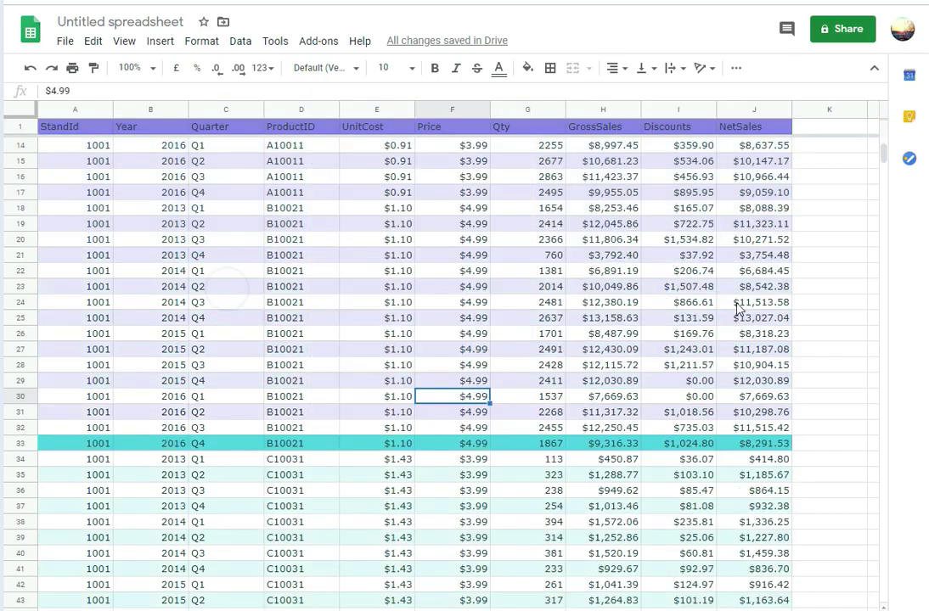
click(225, 286)
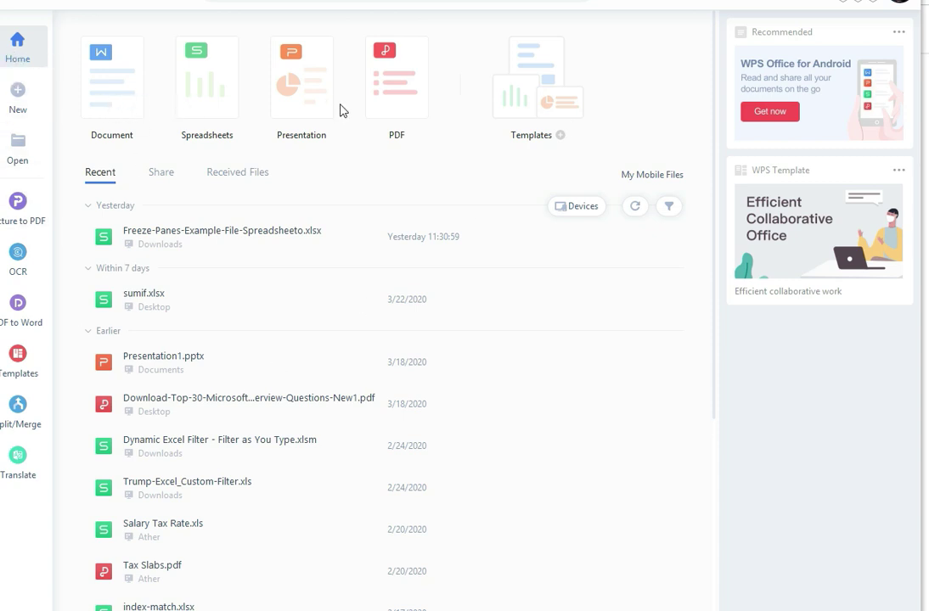
Step: Open Freeze-Panes-Example-File-Spreadsheeto.xlsx from the WPS Recent files list
click(263, 250)
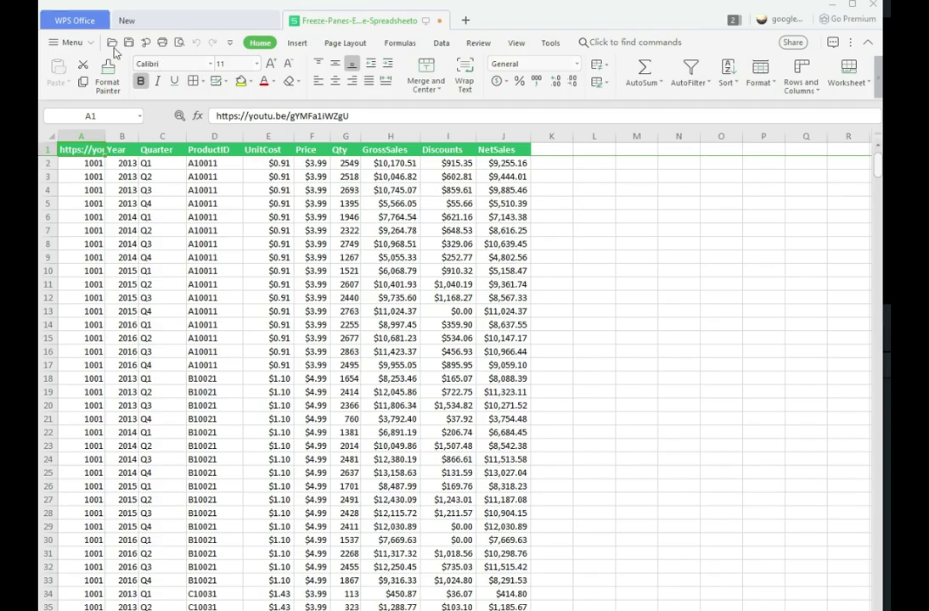
Step: Browse the Insert tab's shapes and text box options
click(301, 45)
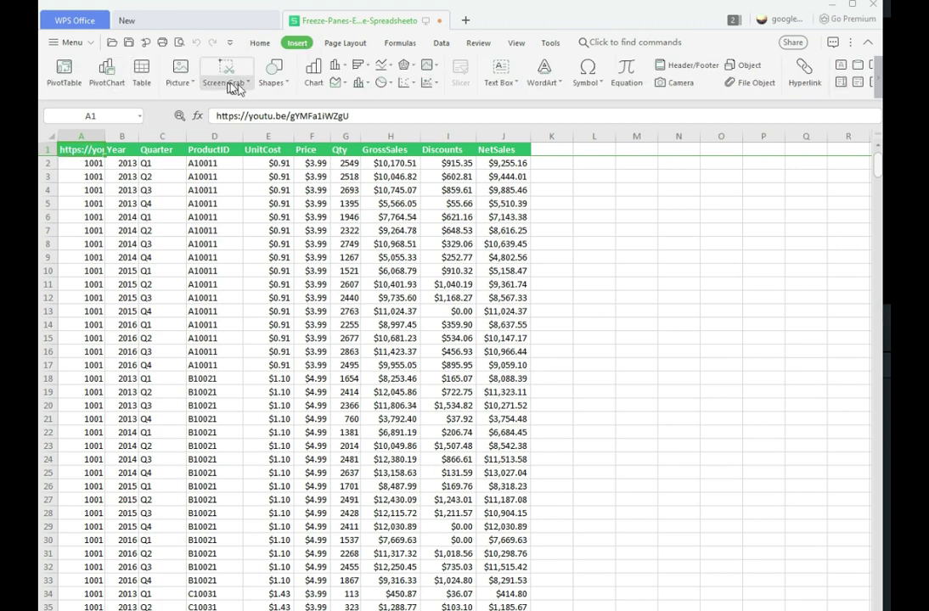
click(288, 83)
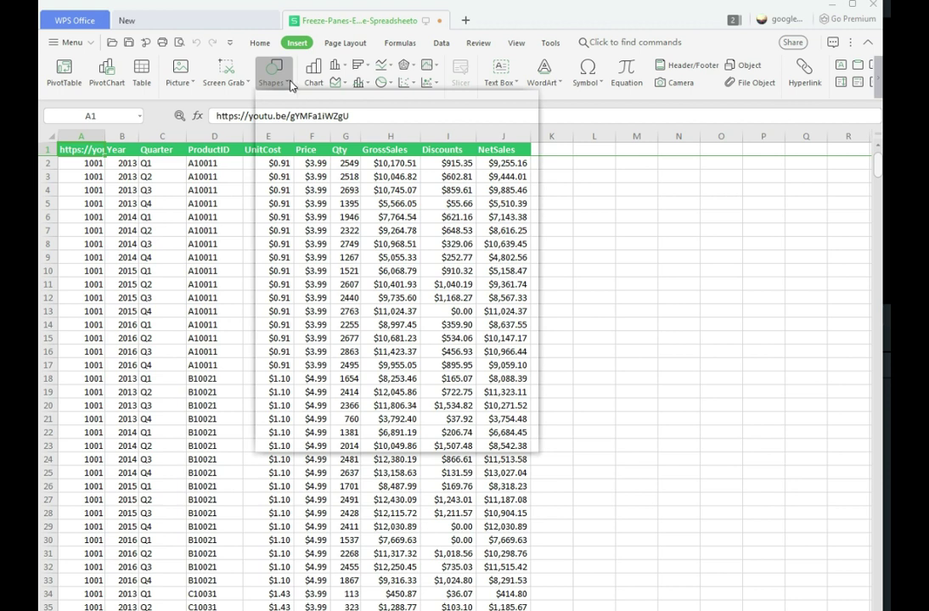
click(287, 76)
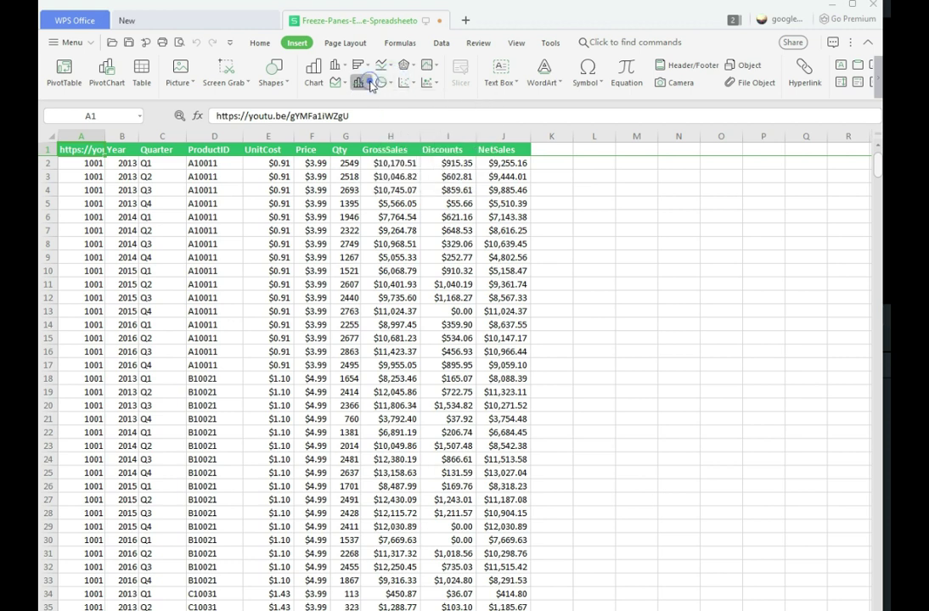
click(514, 87)
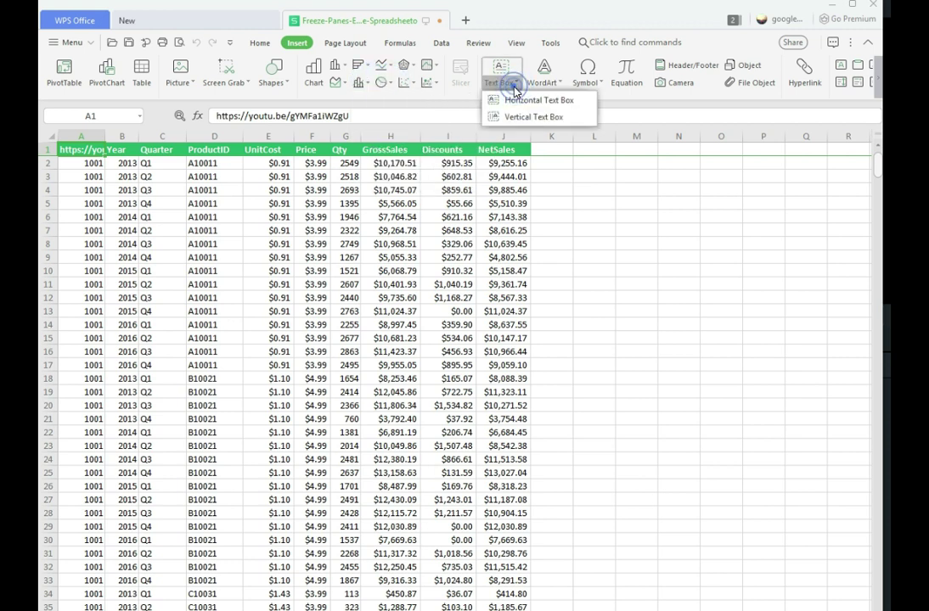
click(346, 44)
click(347, 45)
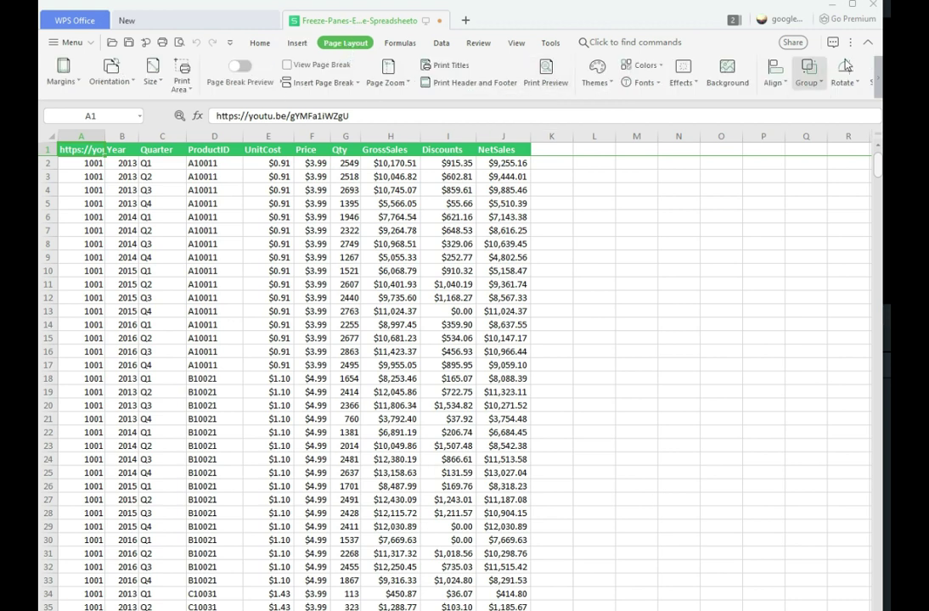
Step: On the Formulas tab, scroll through the All functions list and then close it
click(415, 47)
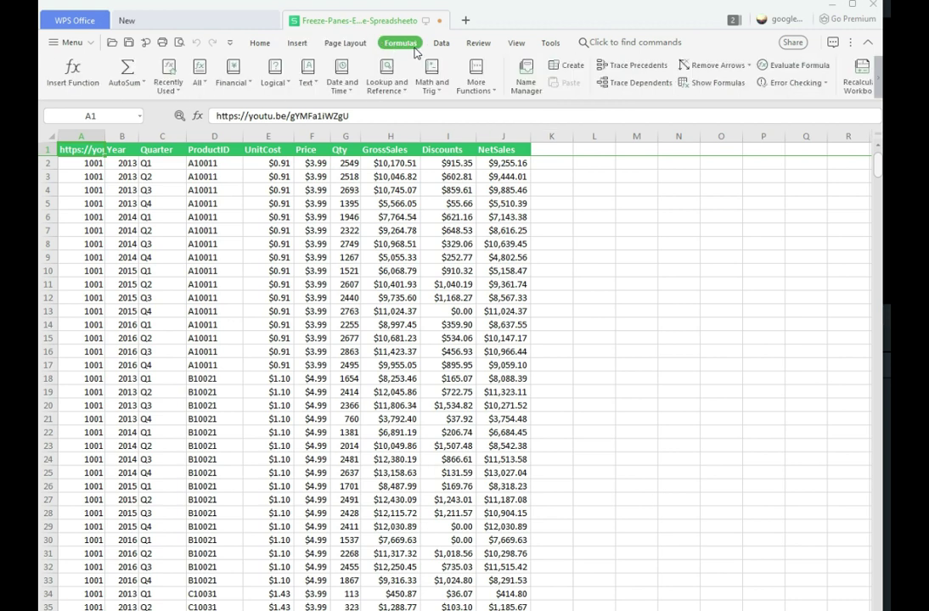
click(146, 84)
click(202, 85)
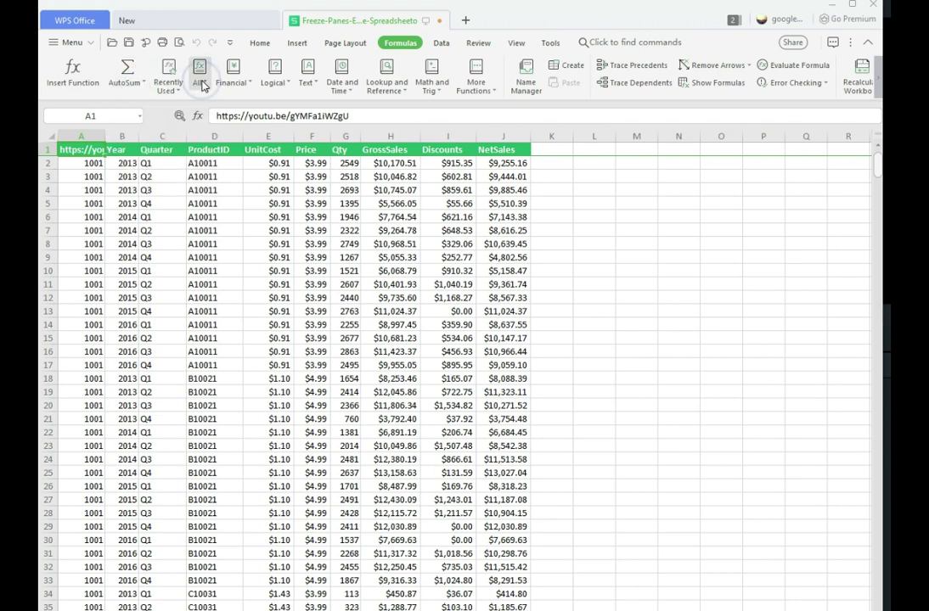
click(206, 85)
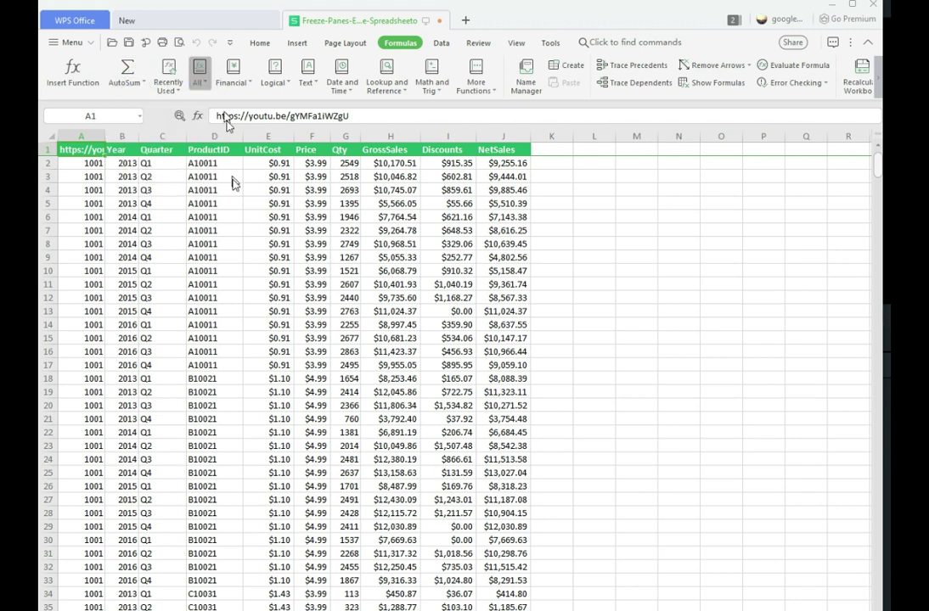
scroll(236, 412, down, 4)
scroll(234, 405, down, 6)
scroll(234, 404, down, 9)
scroll(235, 404, down, 5)
scroll(234, 405, down, 4)
click(207, 85)
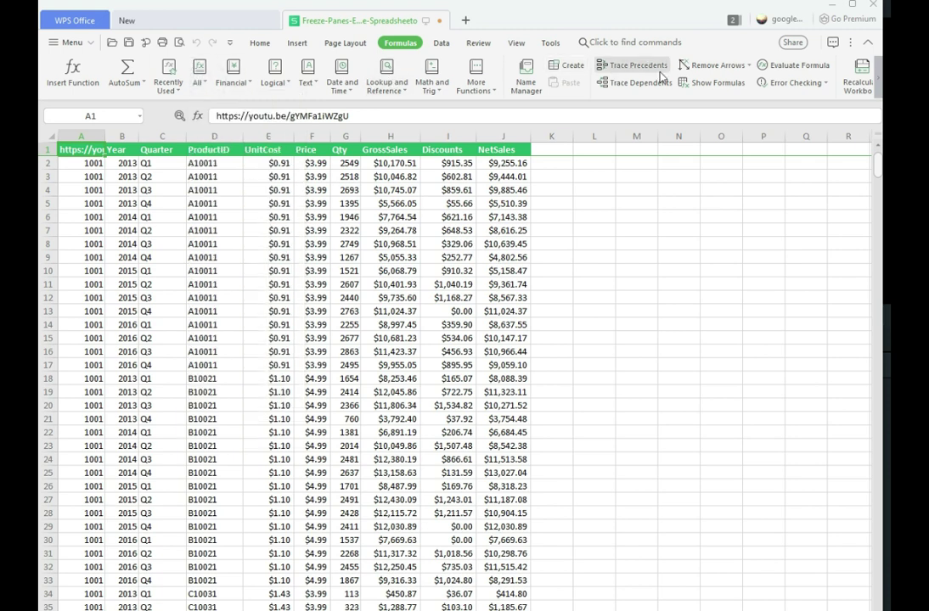
click(435, 43)
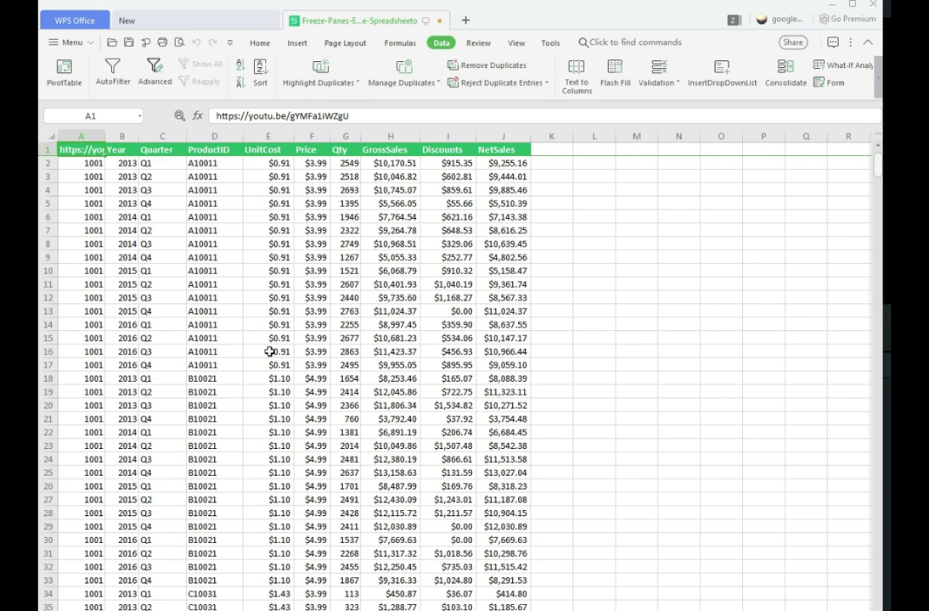
Step: Select the header row A1:J1 and turn on AutoFilter
scroll(272, 352, down, 5)
scroll(272, 352, up, 4)
scroll(271, 353, up, 1)
scroll(127, 195, down, 4)
scroll(125, 198, up, 3)
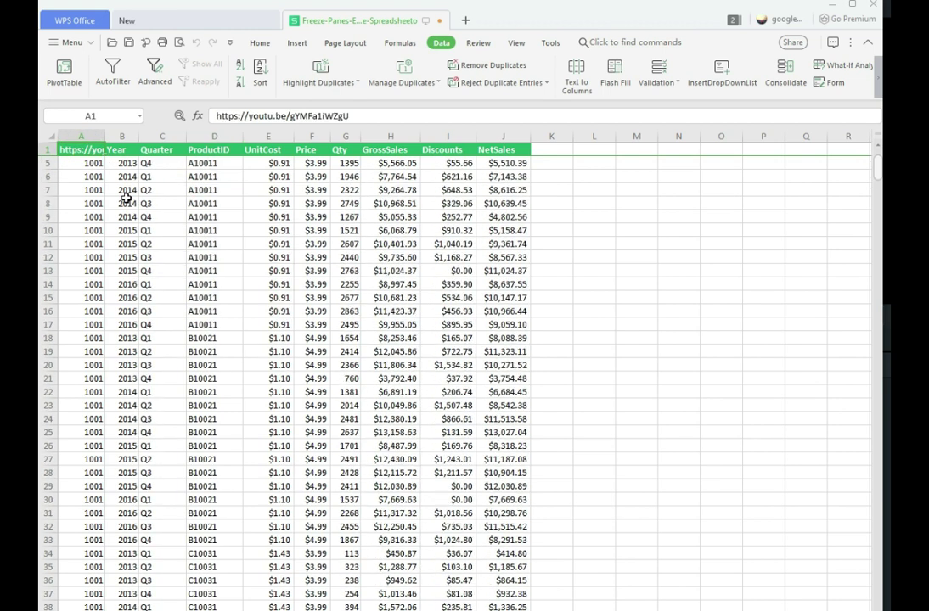
scroll(126, 198, up, 1)
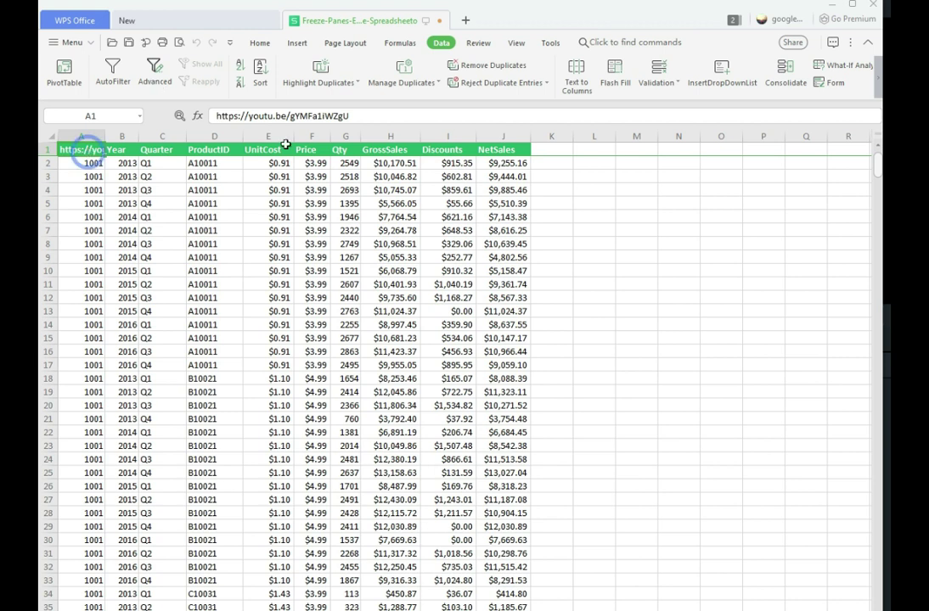
drag(89, 152, 512, 152)
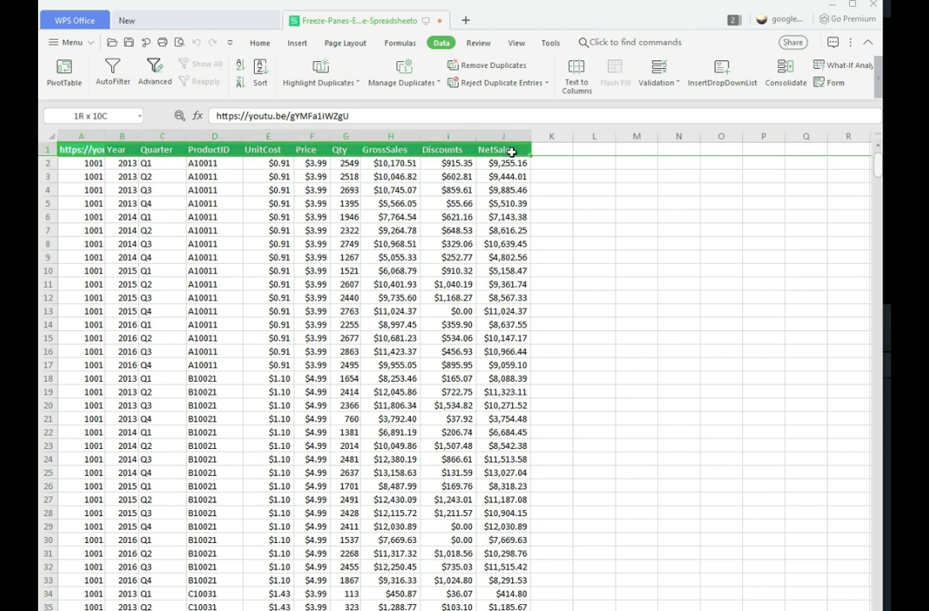
click(116, 81)
Step: Filter the Year column to 2013 only, then open and cancel the Advanced filter
click(132, 150)
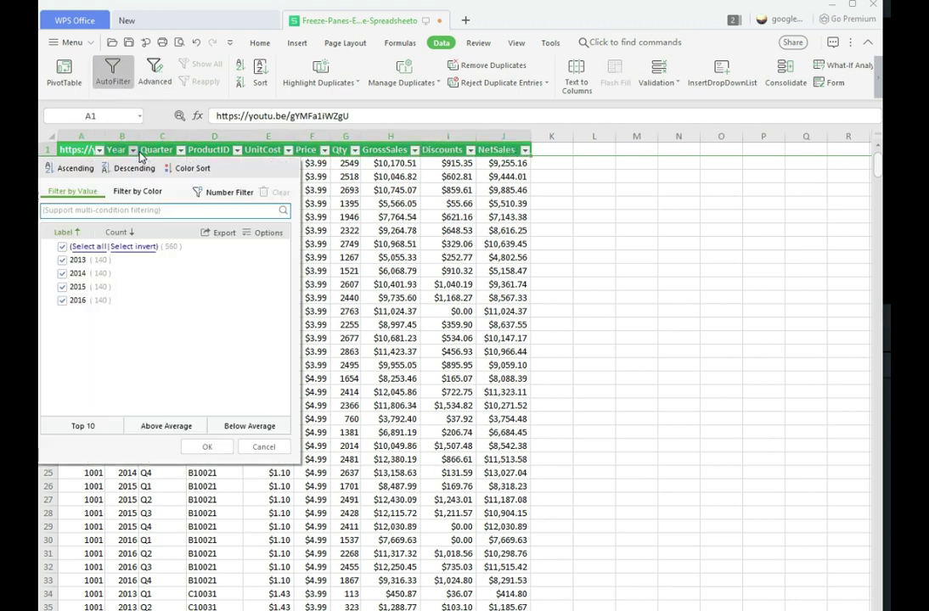
click(62, 274)
click(64, 288)
click(62, 301)
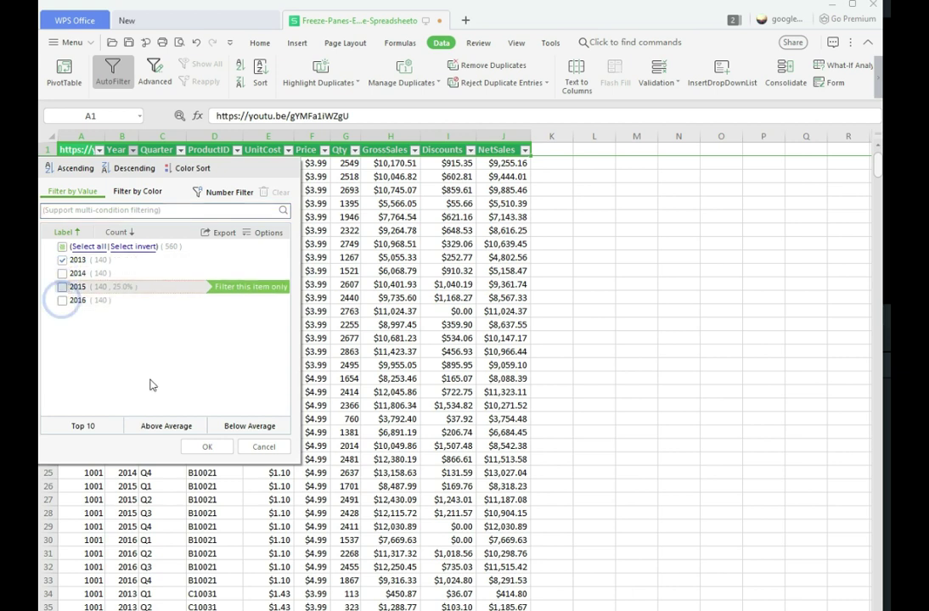
click(205, 448)
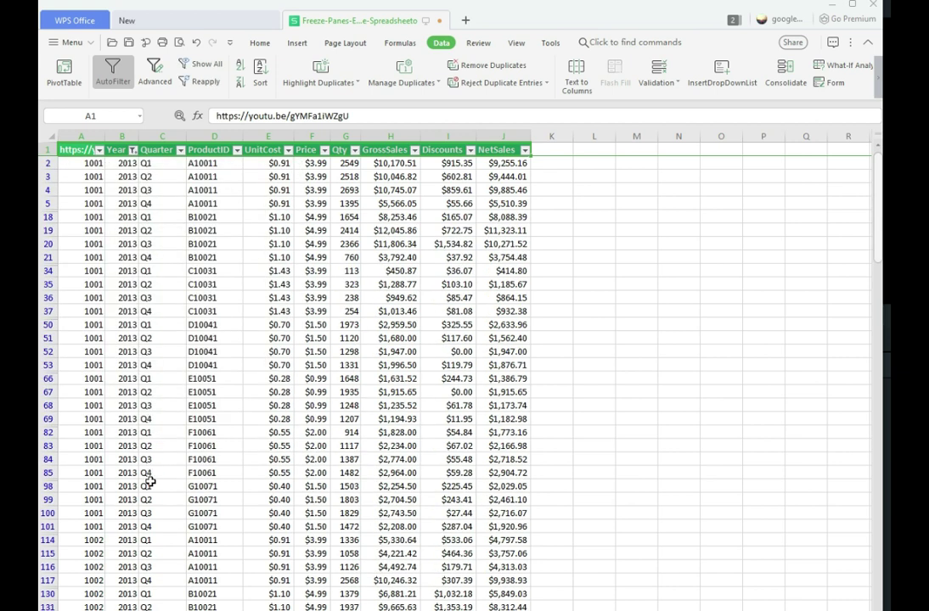
click(154, 70)
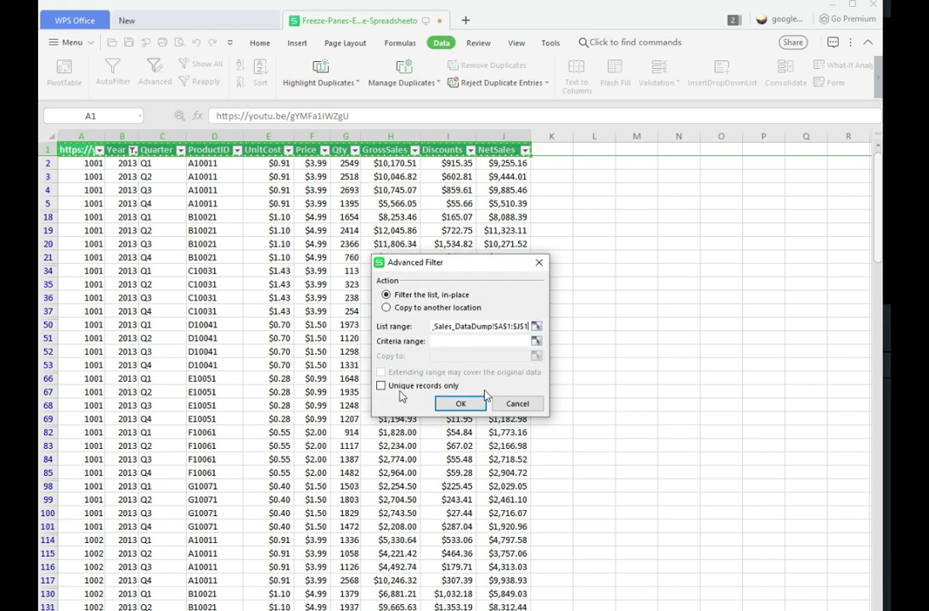
click(528, 409)
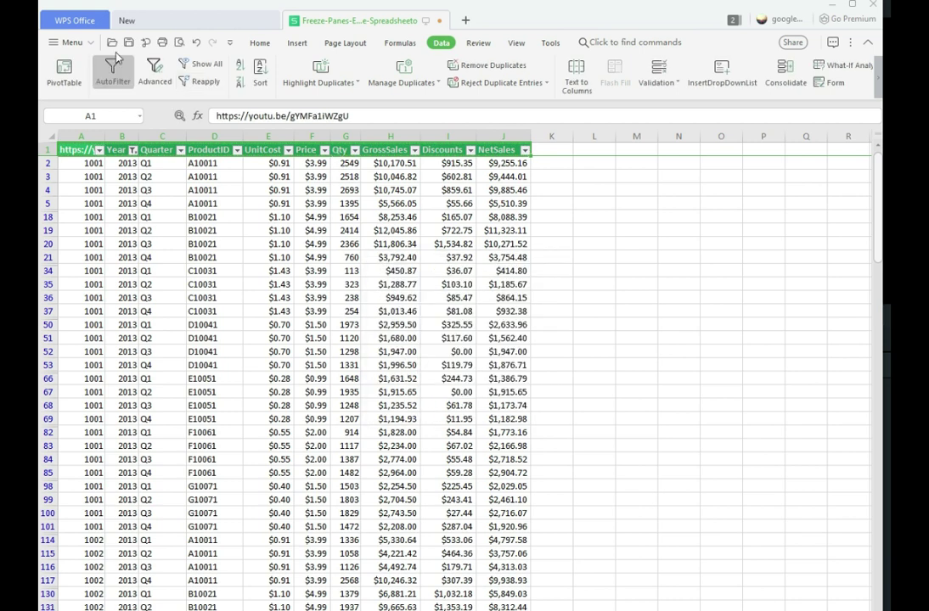
Step: Unfreeze the header row using View > Freeze Panes > Unfreeze
click(478, 43)
click(516, 43)
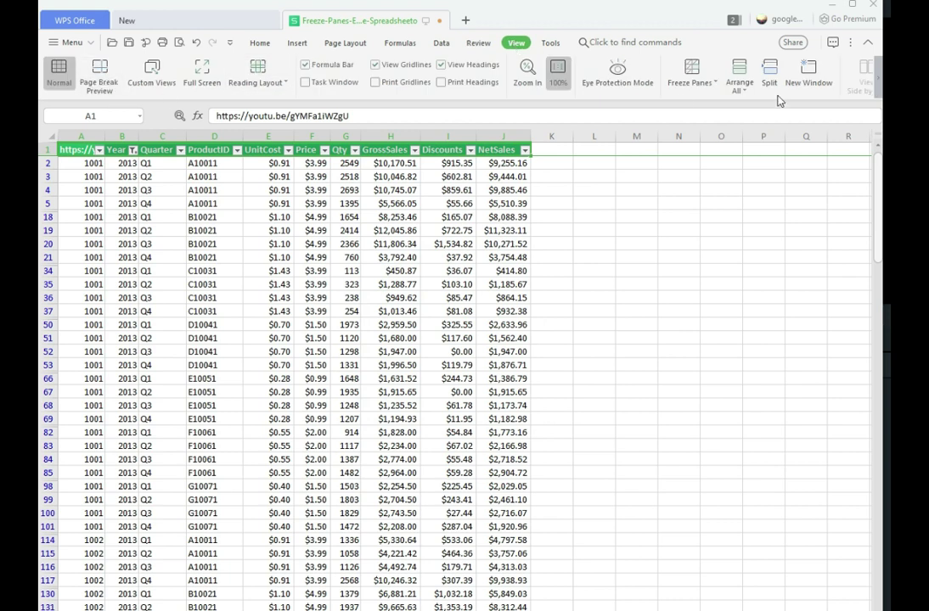
click(693, 73)
click(710, 99)
scroll(339, 259, up, 2)
scroll(340, 259, up, 3)
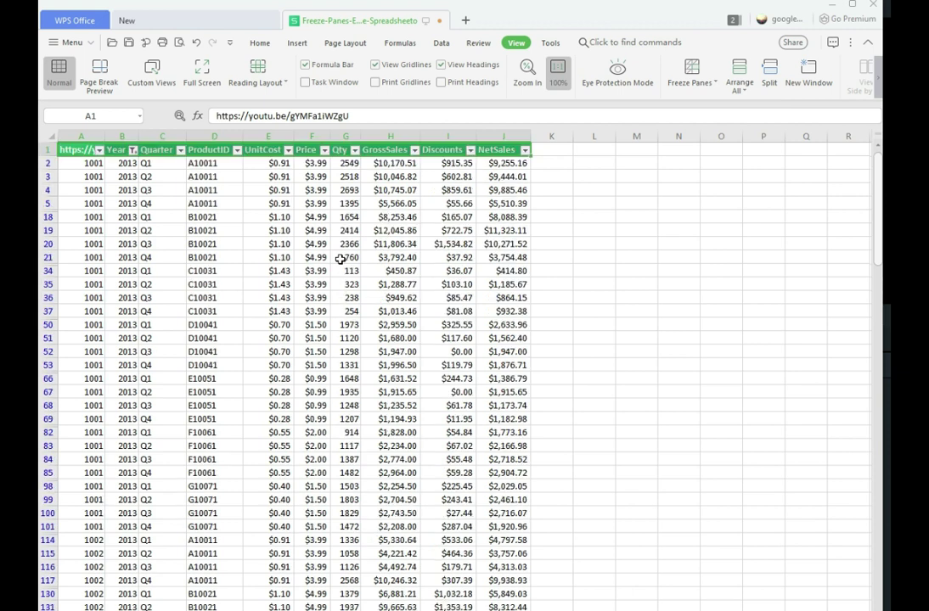
Step: Re-include 2014, 2015 and 2016 in the Year filter so every year shows
click(132, 149)
click(62, 246)
click(62, 260)
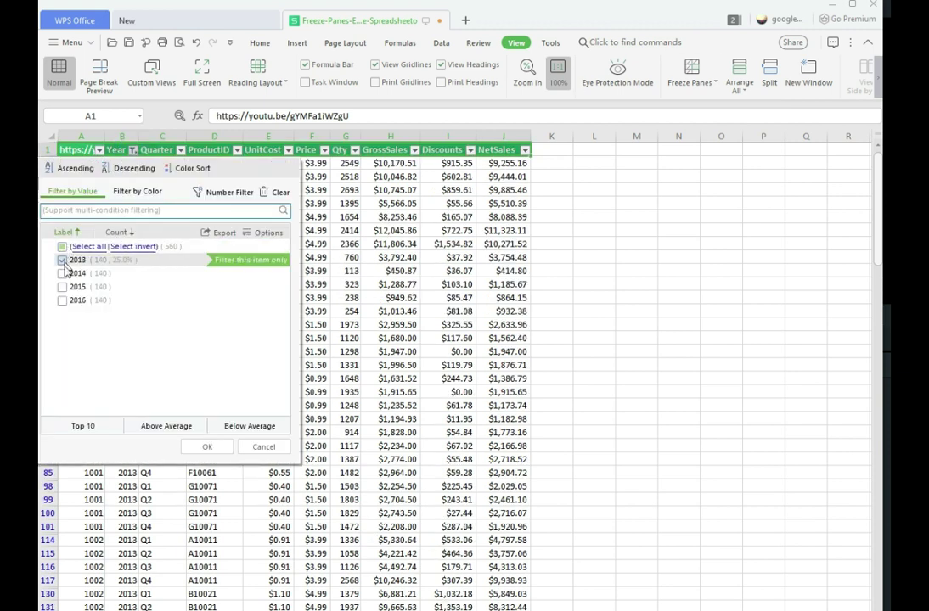
click(62, 274)
click(62, 301)
click(62, 287)
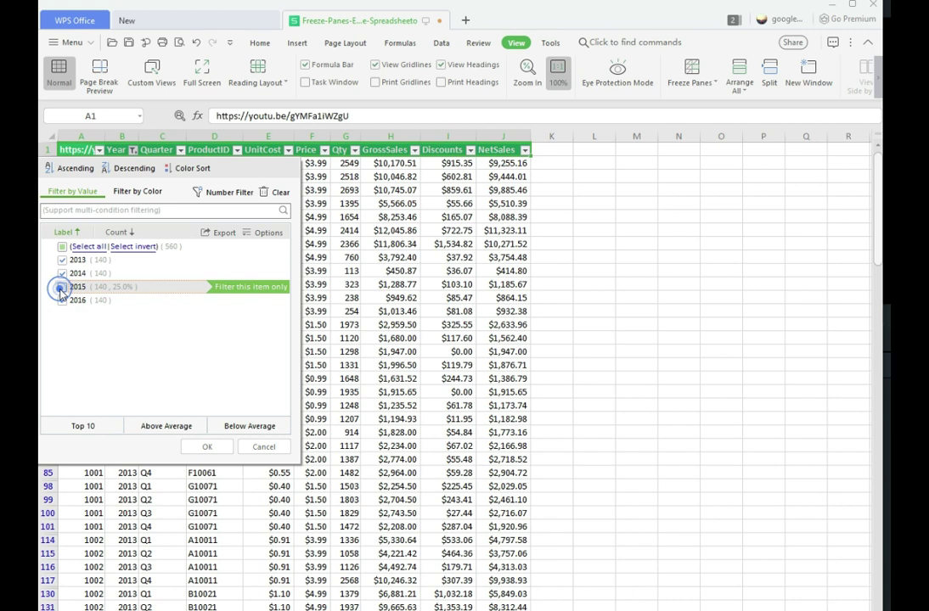
click(207, 446)
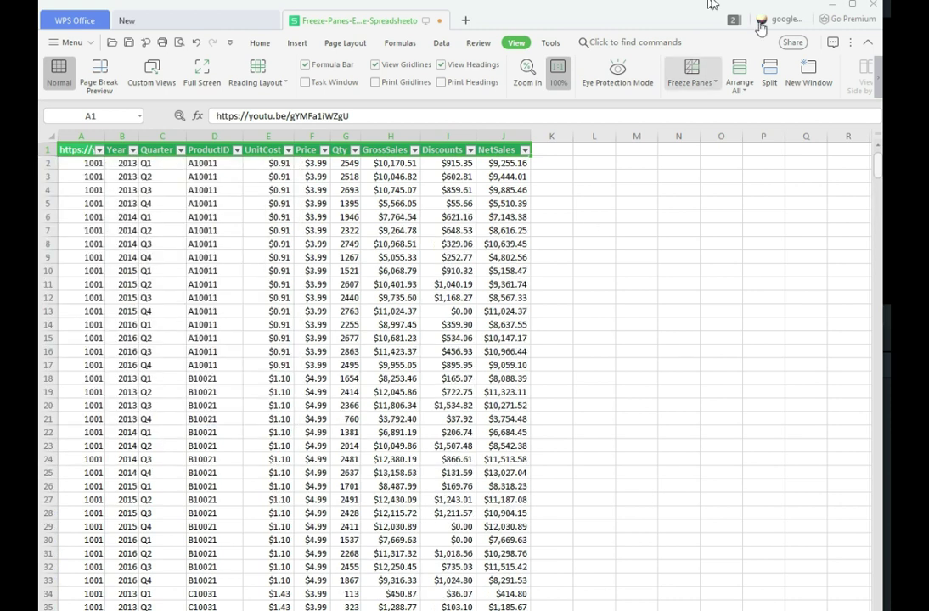
Step: Freeze the header row at the top of the sheet with Freeze Top Row
click(696, 80)
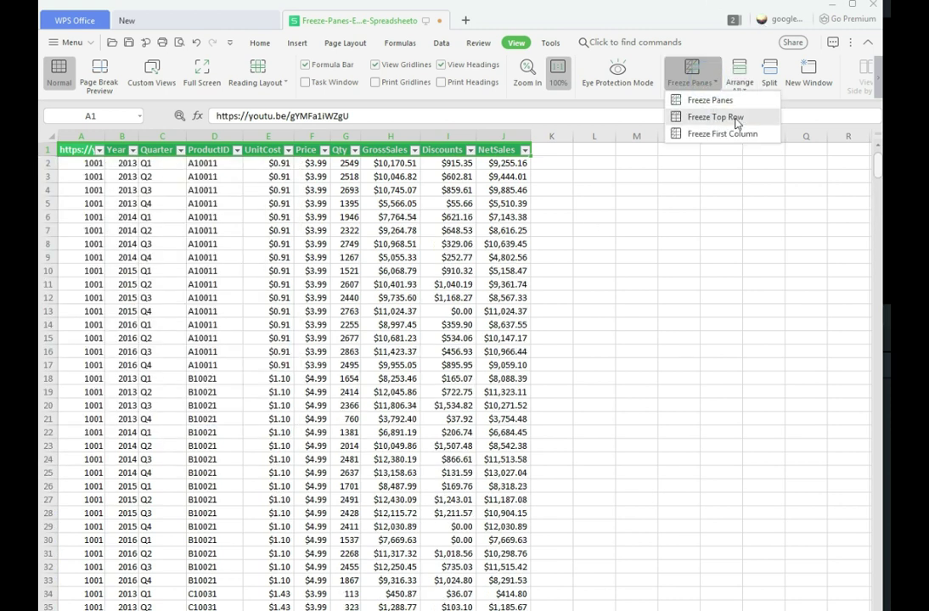
click(729, 117)
scroll(240, 246, down, 6)
scroll(241, 246, down, 1)
scroll(241, 246, up, 7)
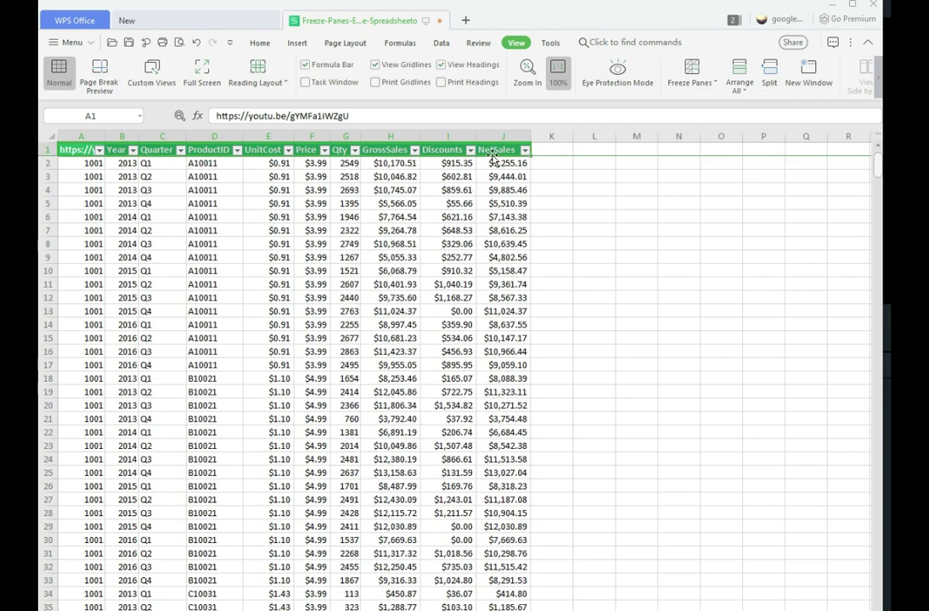
Step: Split the sheet below the header row and open a second window of the workbook
click(746, 91)
click(775, 73)
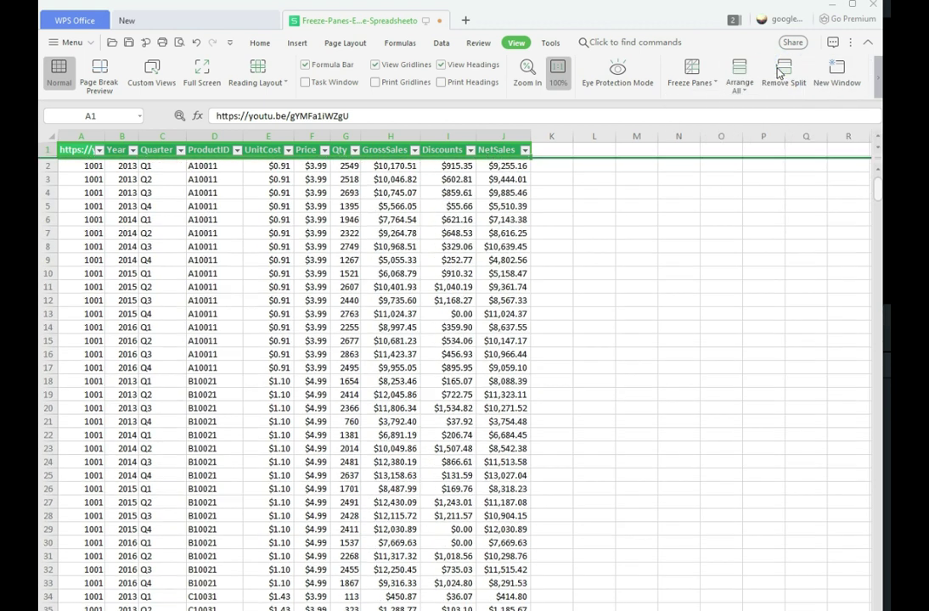
scroll(448, 299, down, 5)
scroll(448, 299, down, 6)
scroll(447, 299, down, 5)
scroll(448, 299, up, 14)
scroll(447, 298, up, 3)
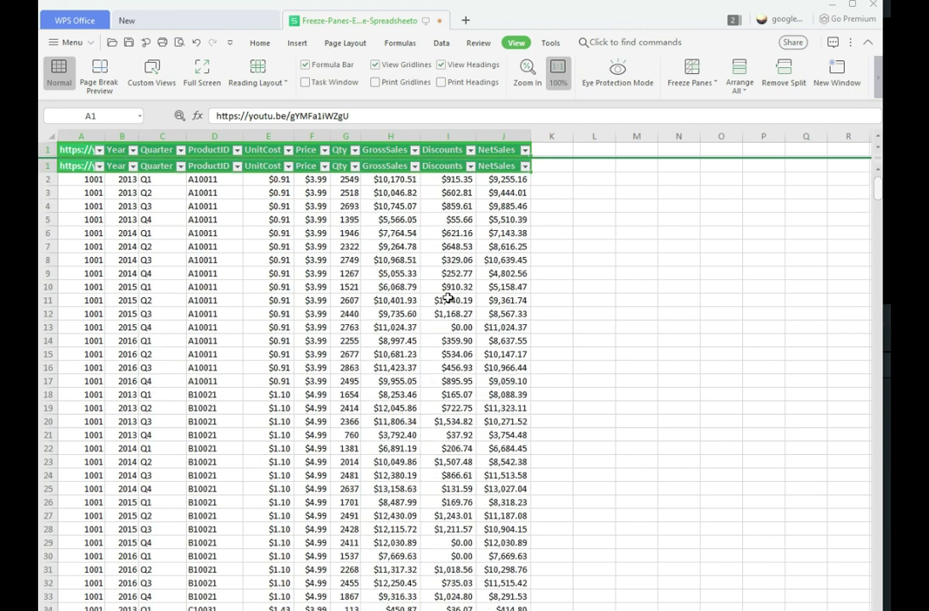
click(740, 78)
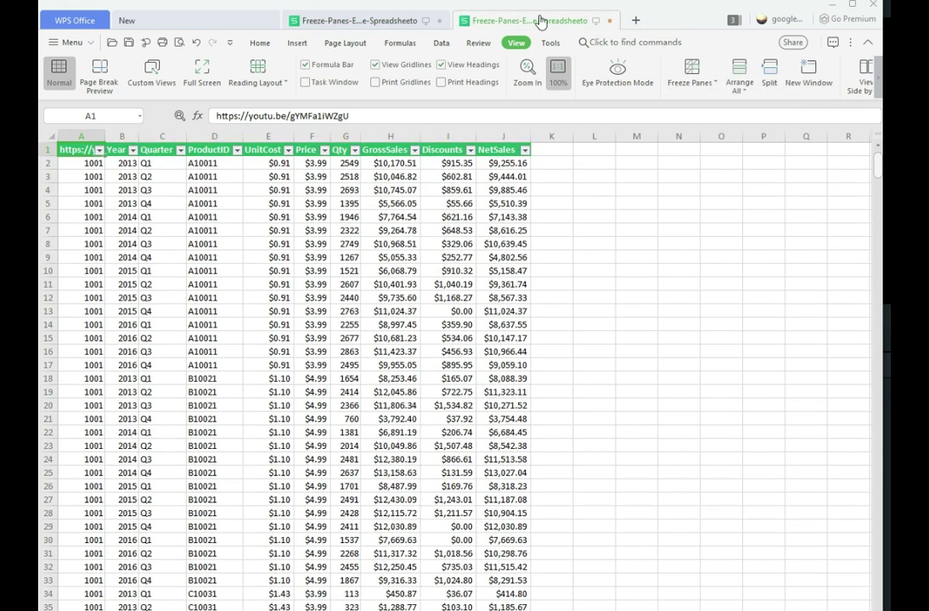
click(514, 20)
Step: Back in the first window, drag the split bar to show rows 1–8, then return it to the header row
click(381, 23)
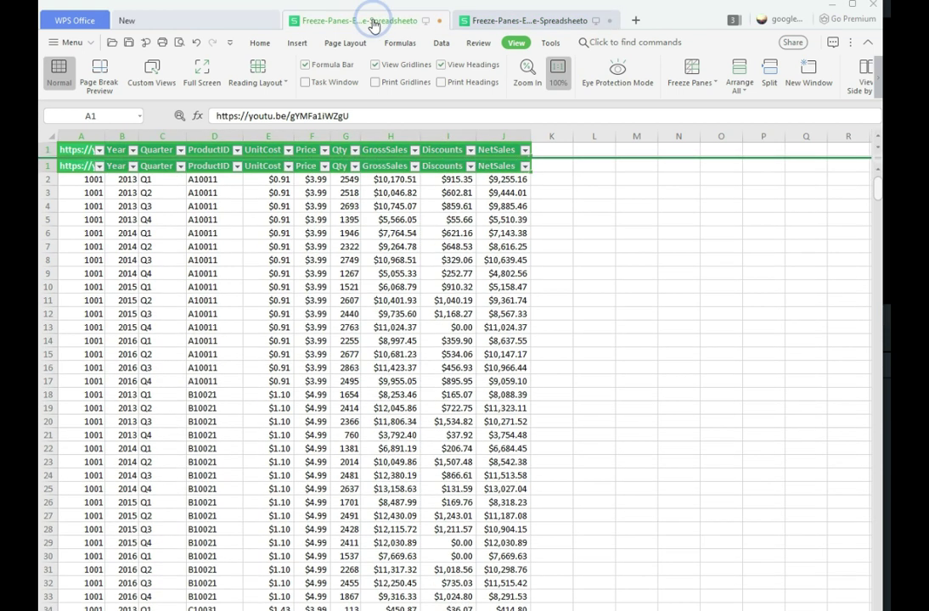
click(47, 150)
drag(45, 159, 47, 252)
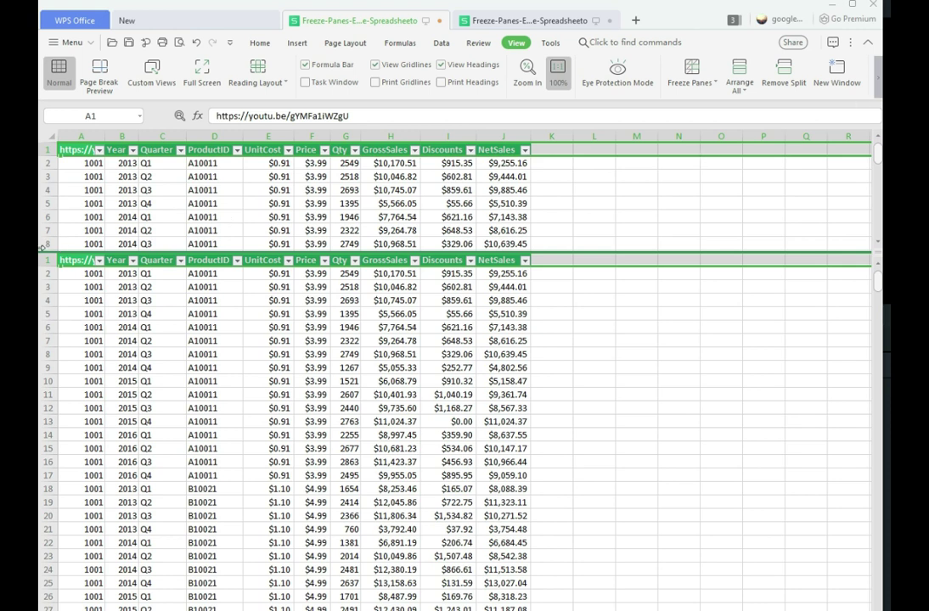
drag(45, 252, 47, 153)
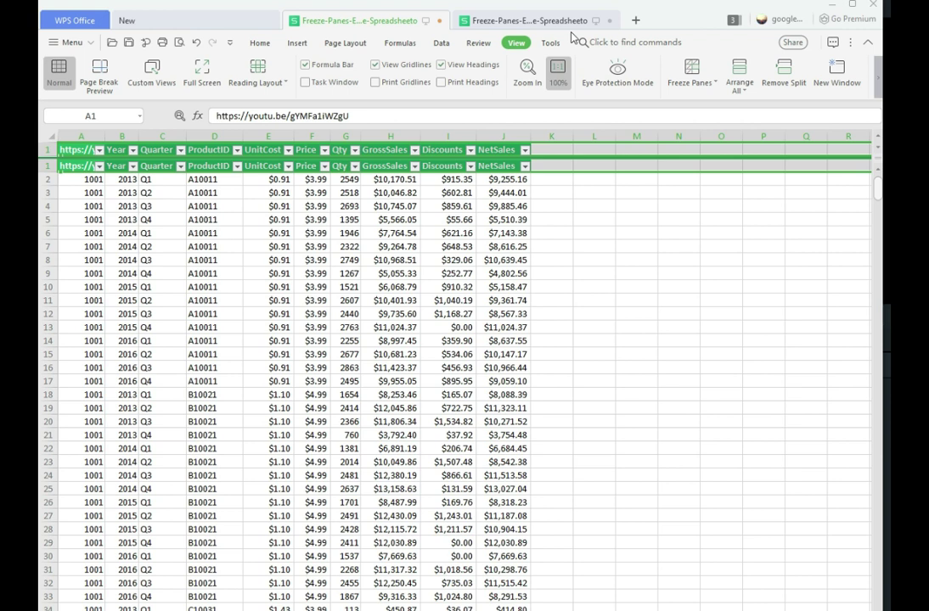
Step: Close the second workbook window and remove the split view
click(610, 21)
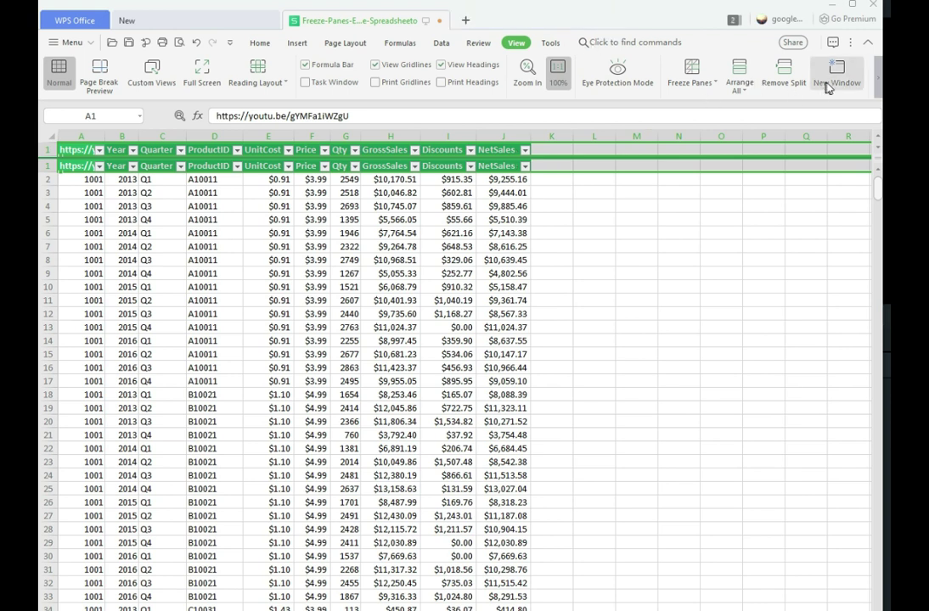
click(784, 72)
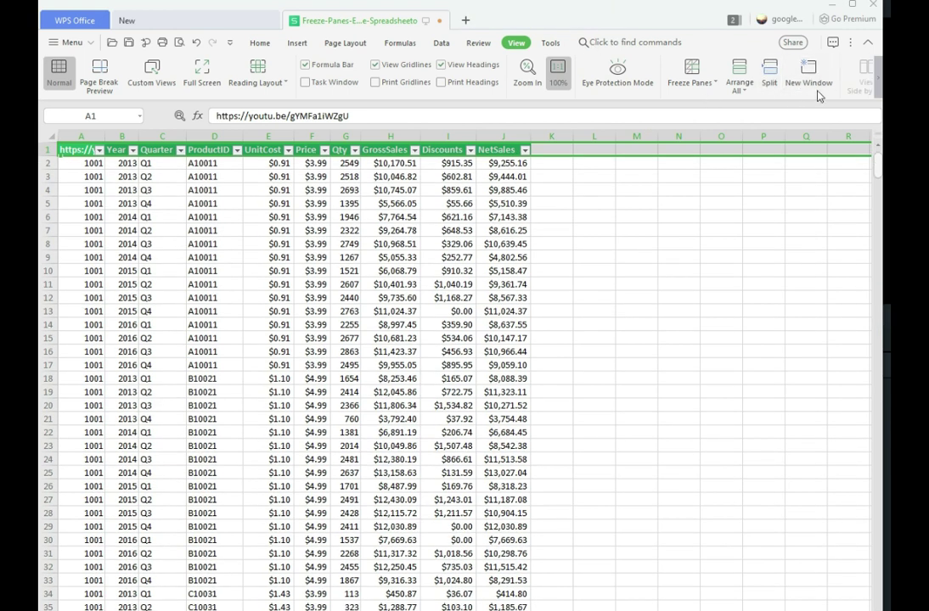
click(524, 70)
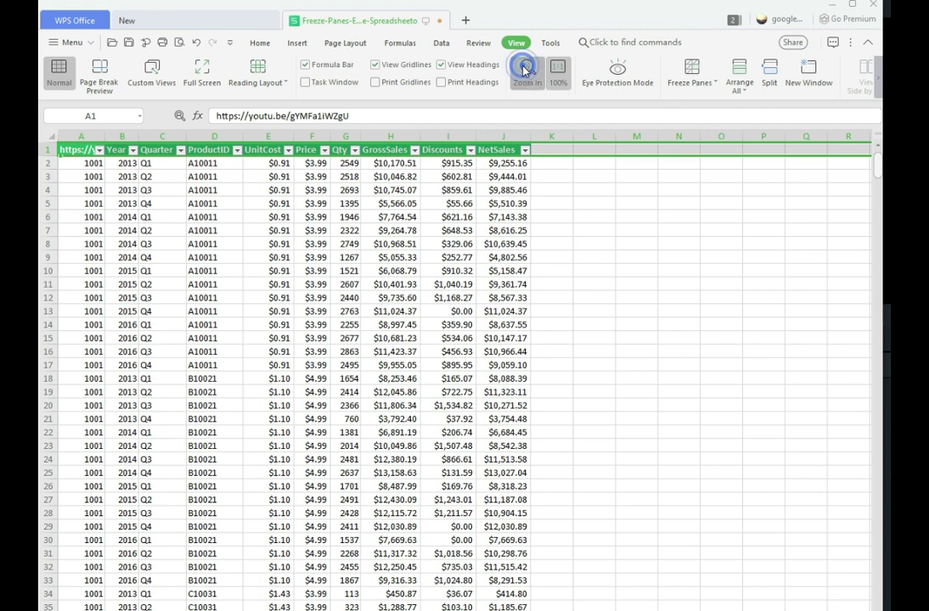
Step: Try 200% and 75% magnification, then set the sales sheet to 100% zoom
click(540, 83)
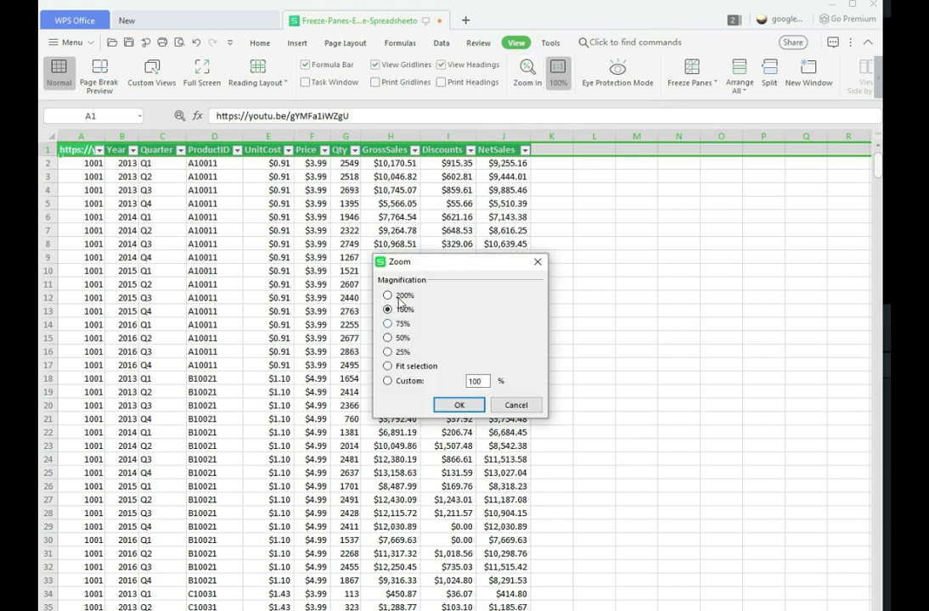
click(461, 405)
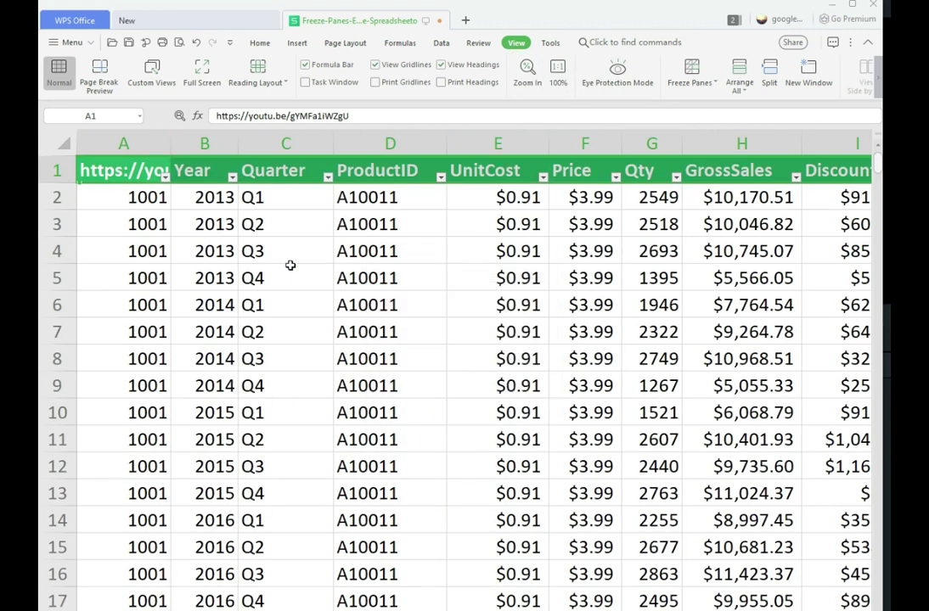
click(528, 72)
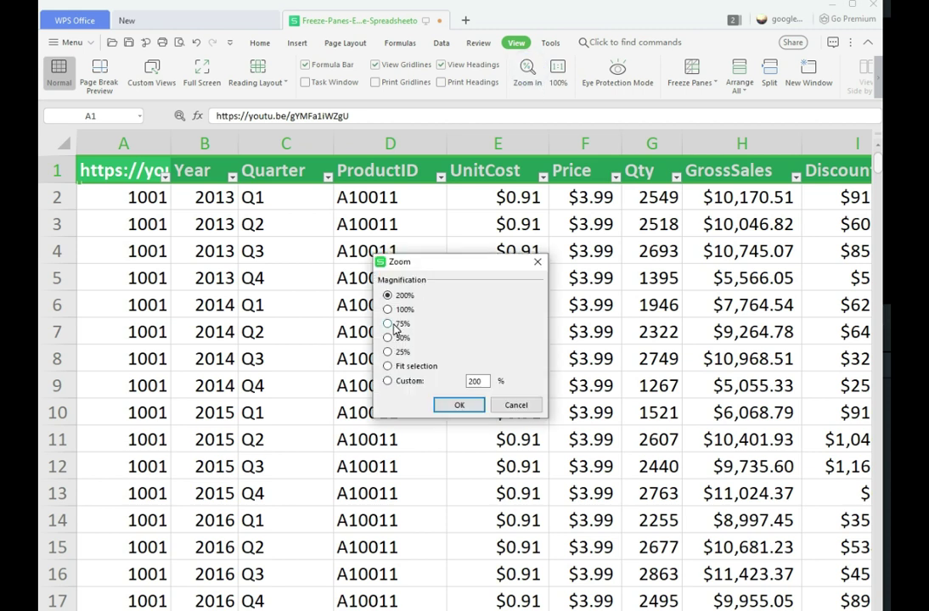
click(461, 405)
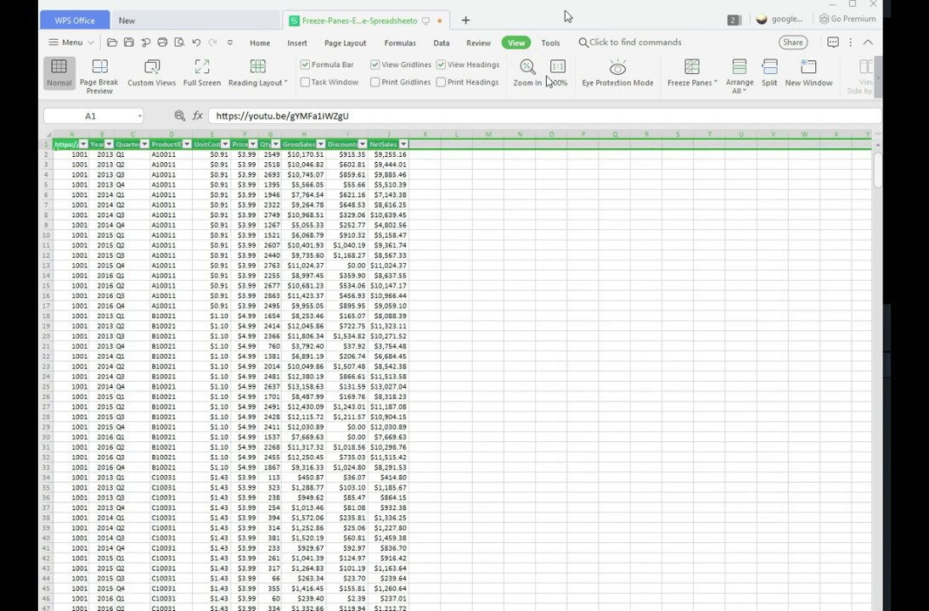
click(528, 71)
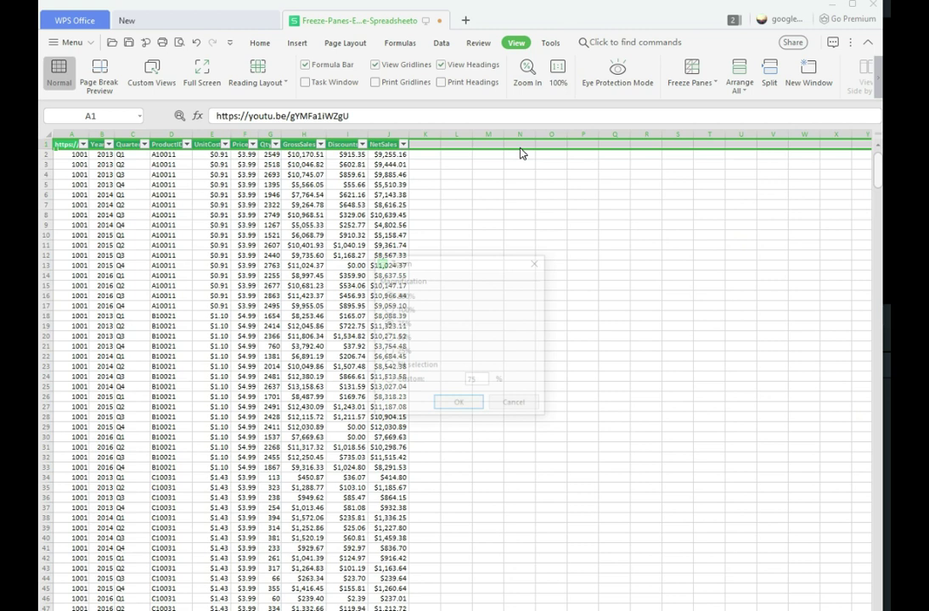
click(450, 406)
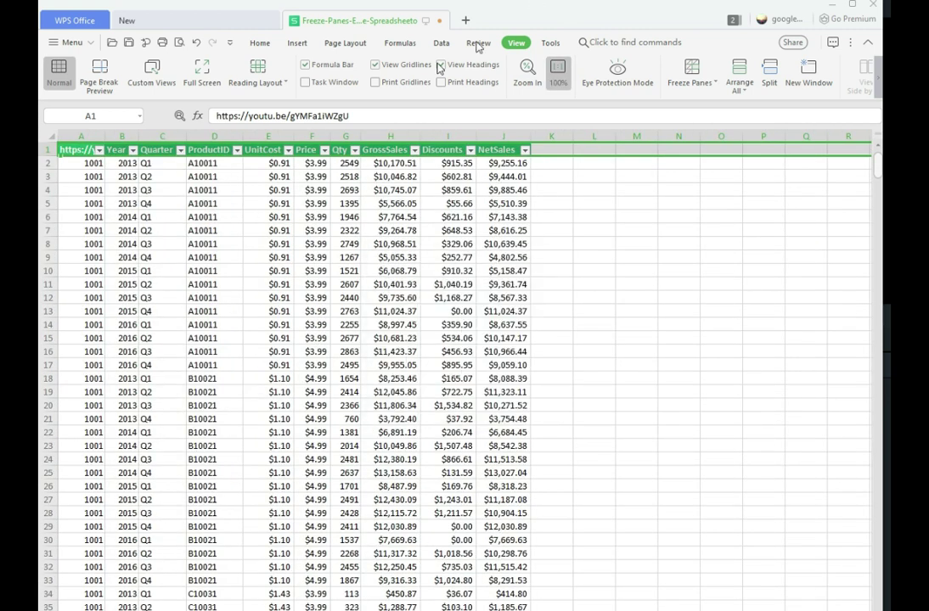
click(439, 45)
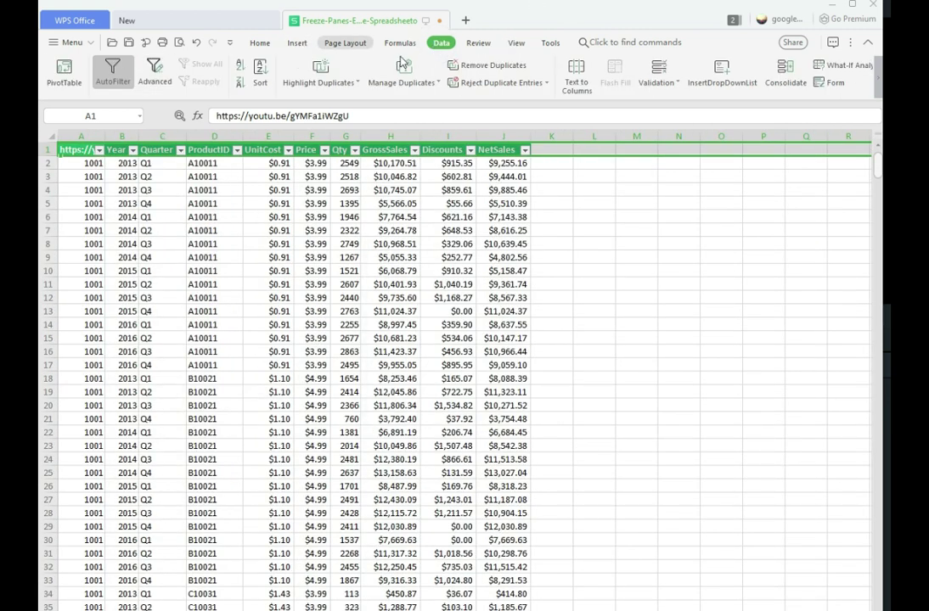
Step: Give cell L7 a List validation sourced from the Year values in $B$2:$B$14
click(678, 84)
click(594, 230)
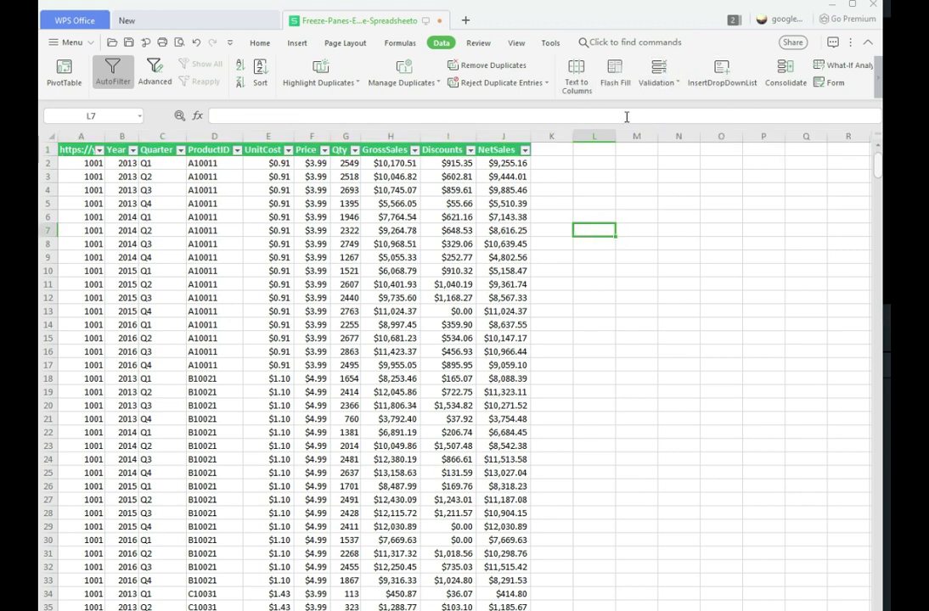
click(676, 82)
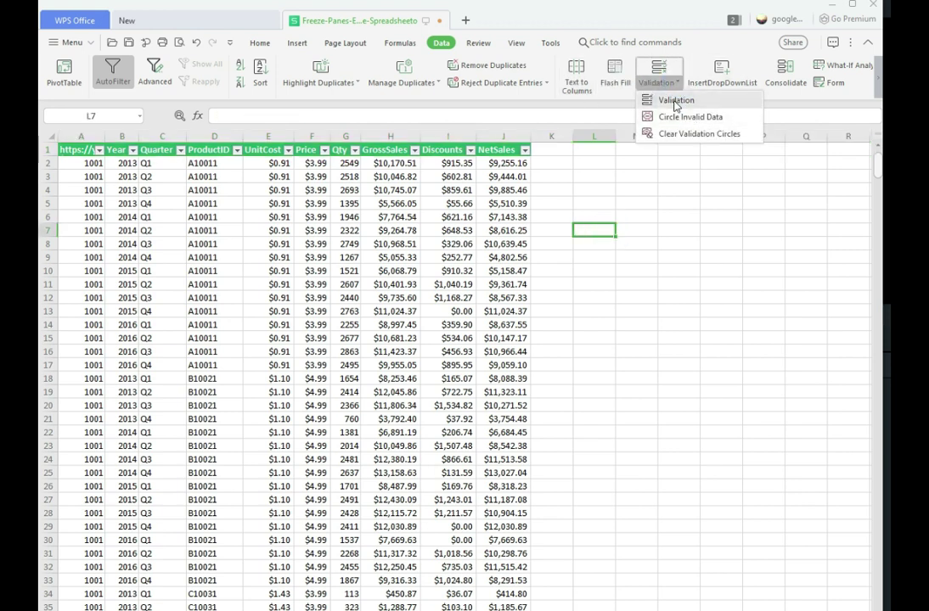
click(667, 100)
click(435, 304)
click(435, 306)
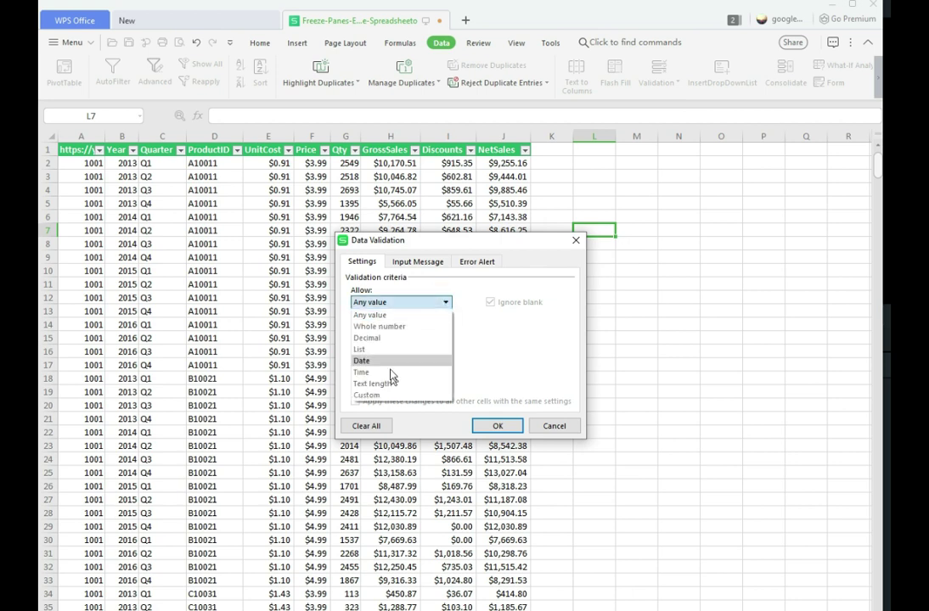
click(386, 349)
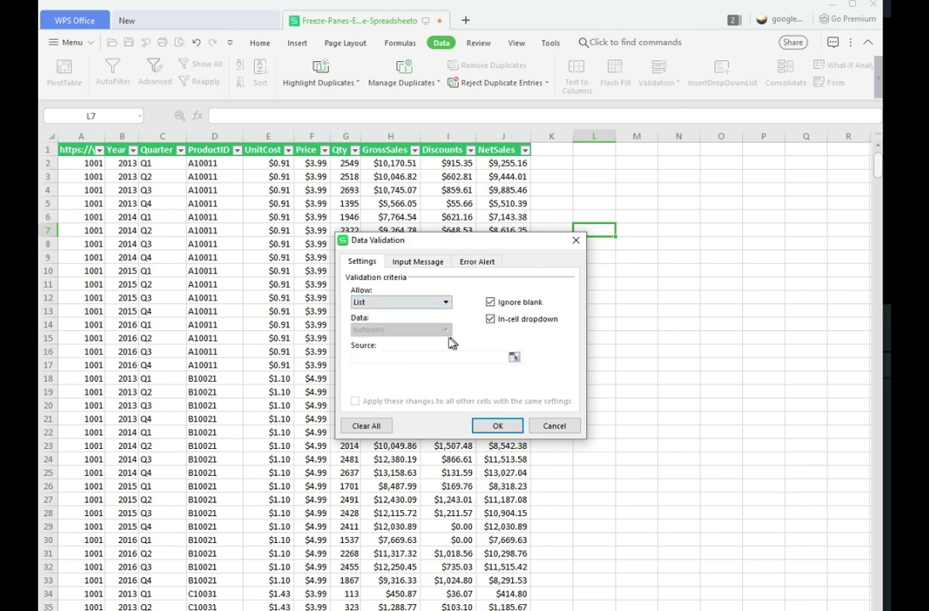
click(413, 356)
drag(121, 163, 121, 324)
click(578, 253)
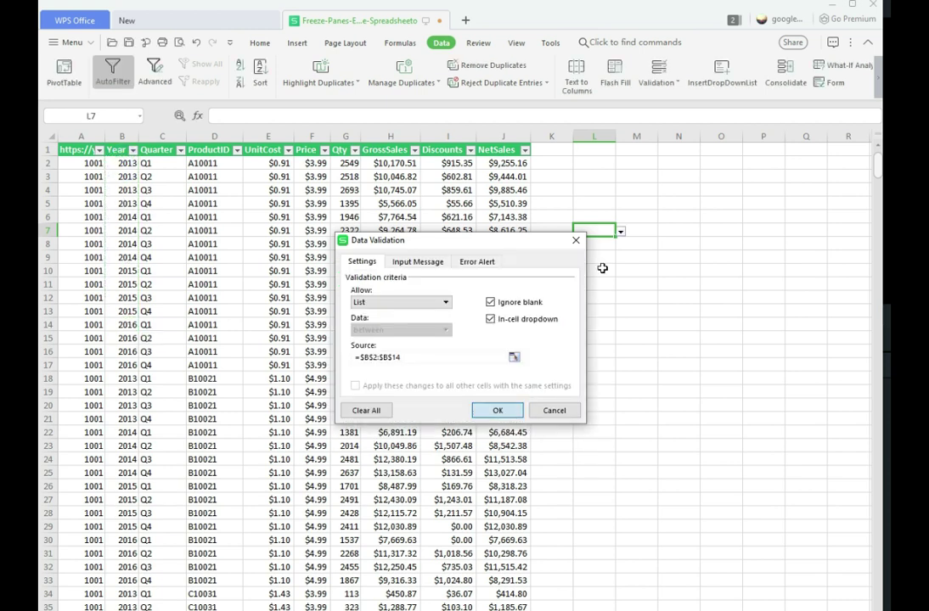
key(Return)
click(621, 231)
Step: Pick 2015 from L7's dropdown list of years
click(617, 297)
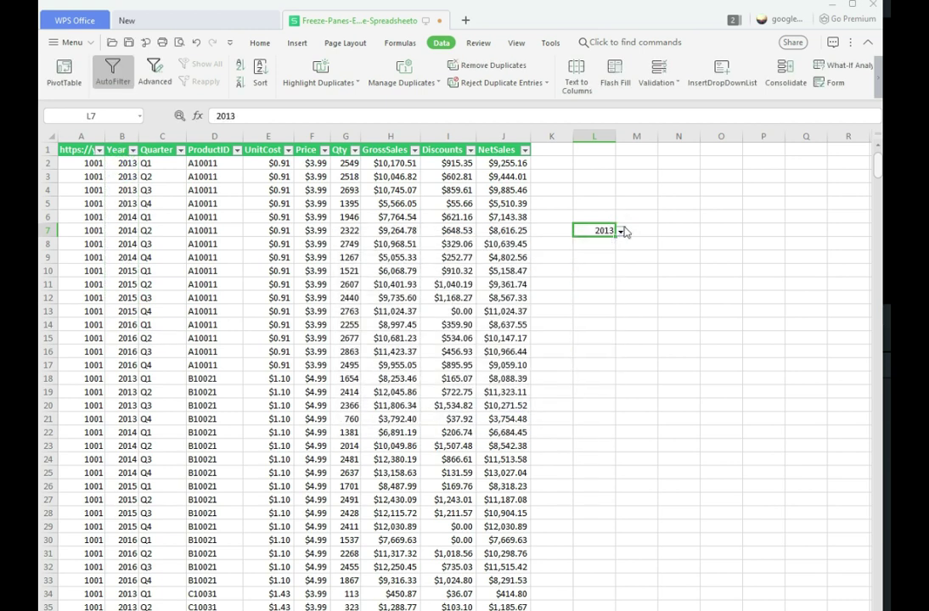
click(621, 231)
click(588, 380)
click(297, 43)
click(225, 74)
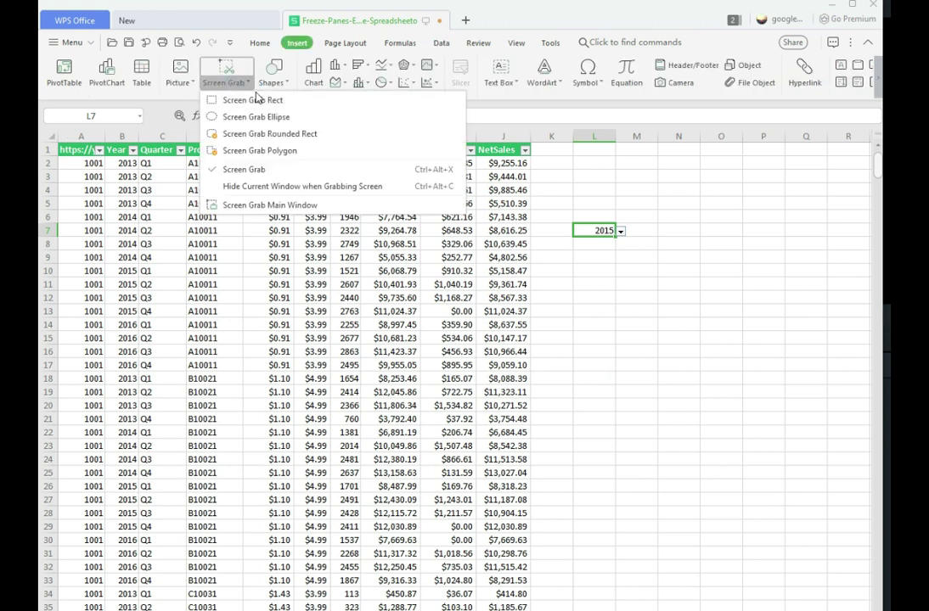
click(216, 101)
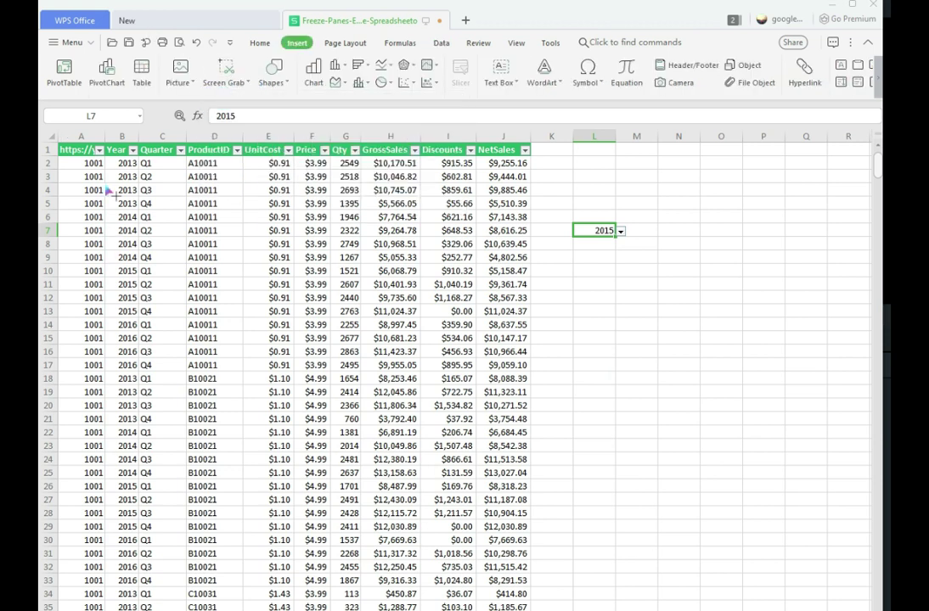
drag(108, 177, 302, 280)
drag(429, 416, 503, 482)
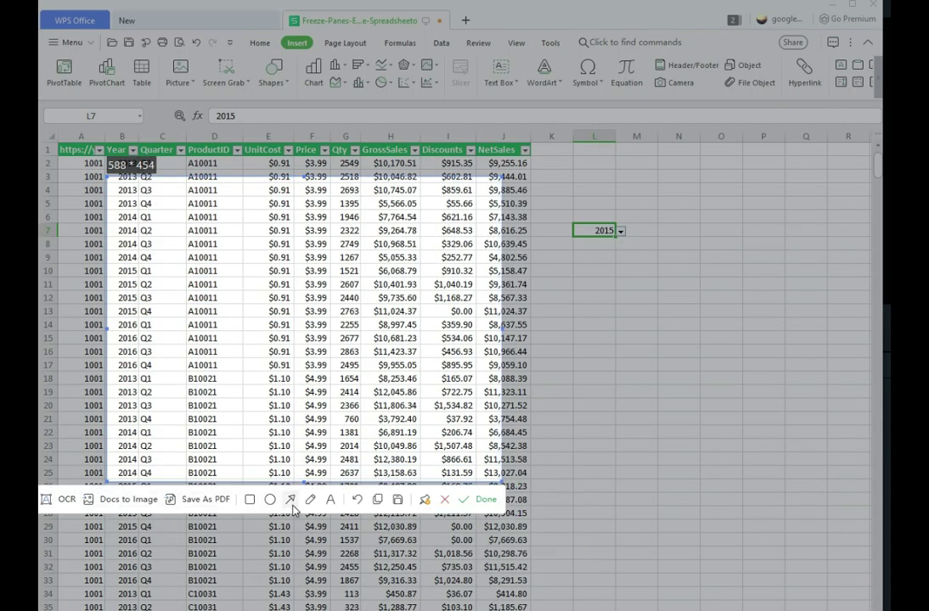
click(446, 504)
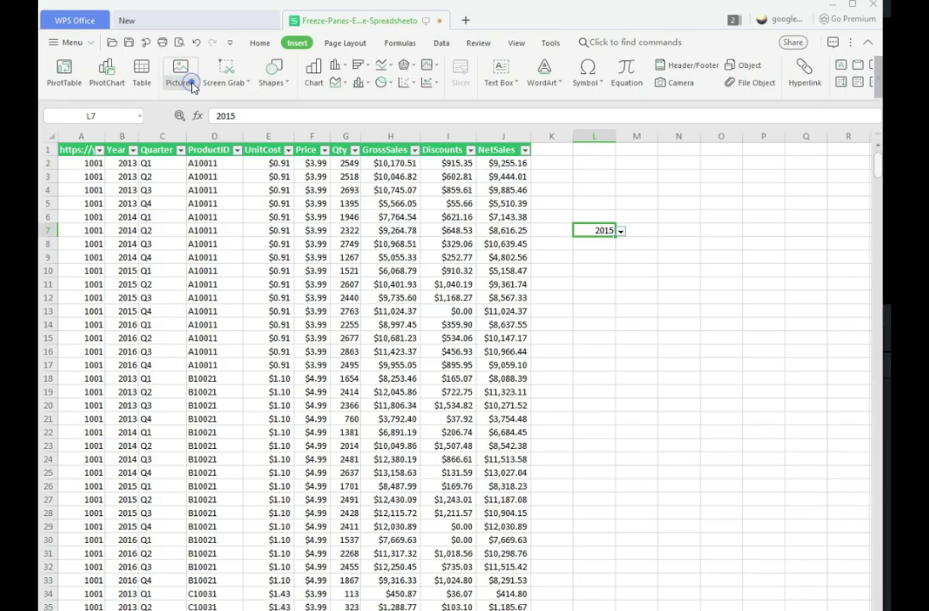
click(192, 83)
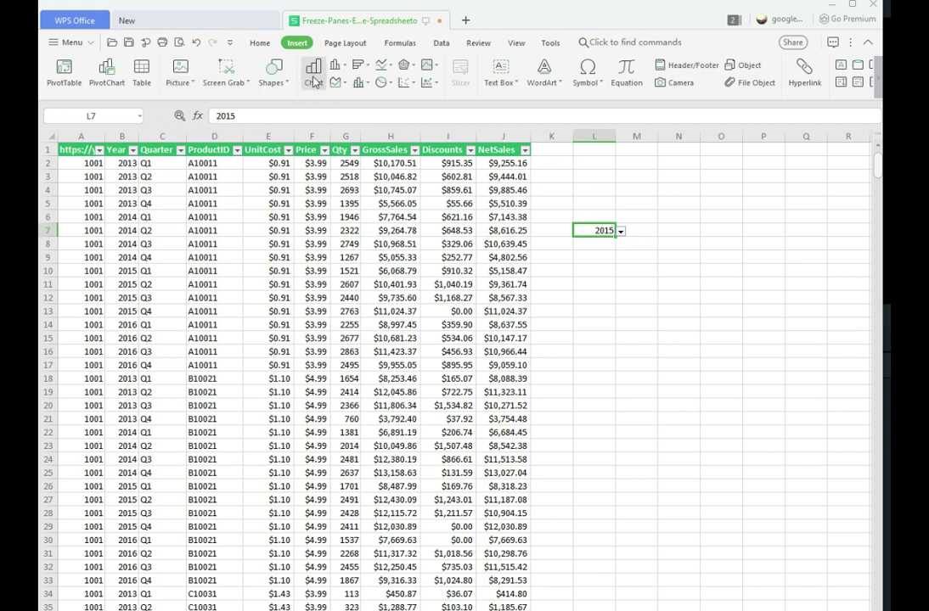
click(559, 87)
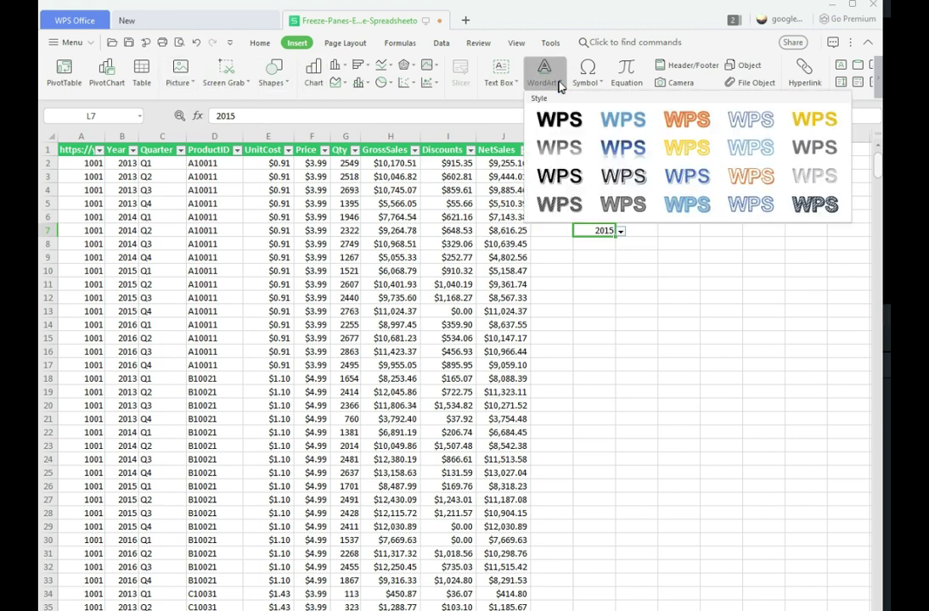
click(559, 85)
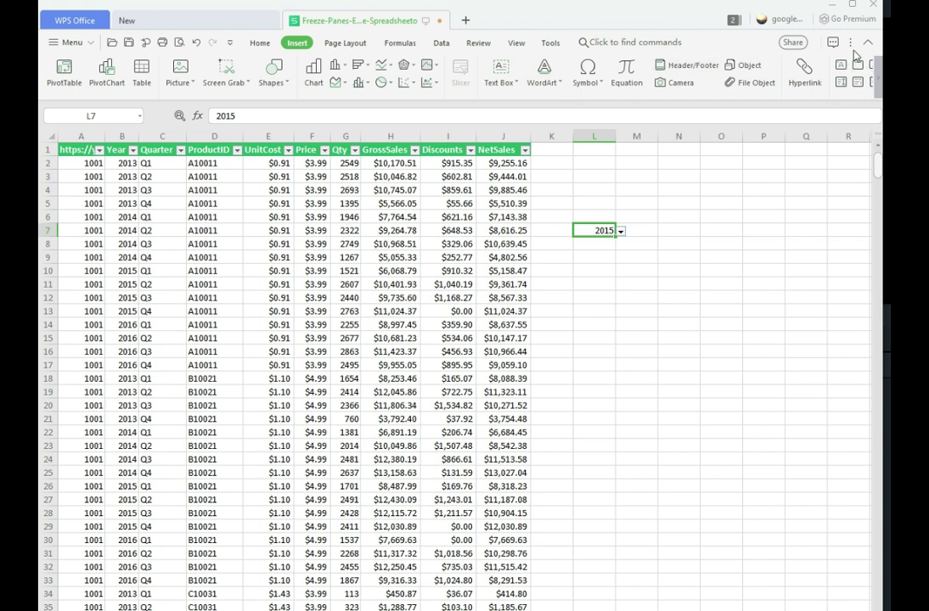
click(550, 42)
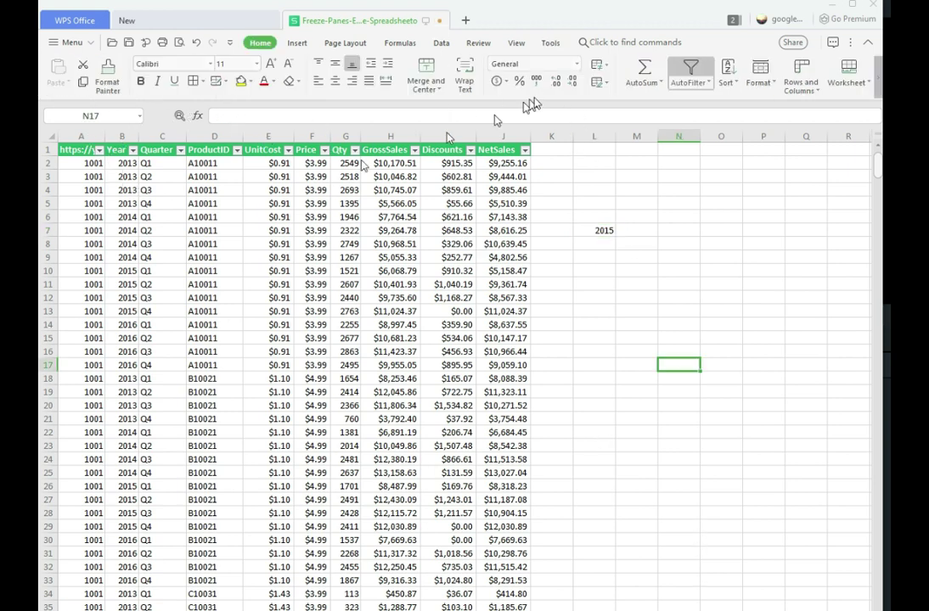
Step: Apply a yellow table style to the whole sales table range $A$1:$J$561
click(80, 150)
key(ctrl+a)
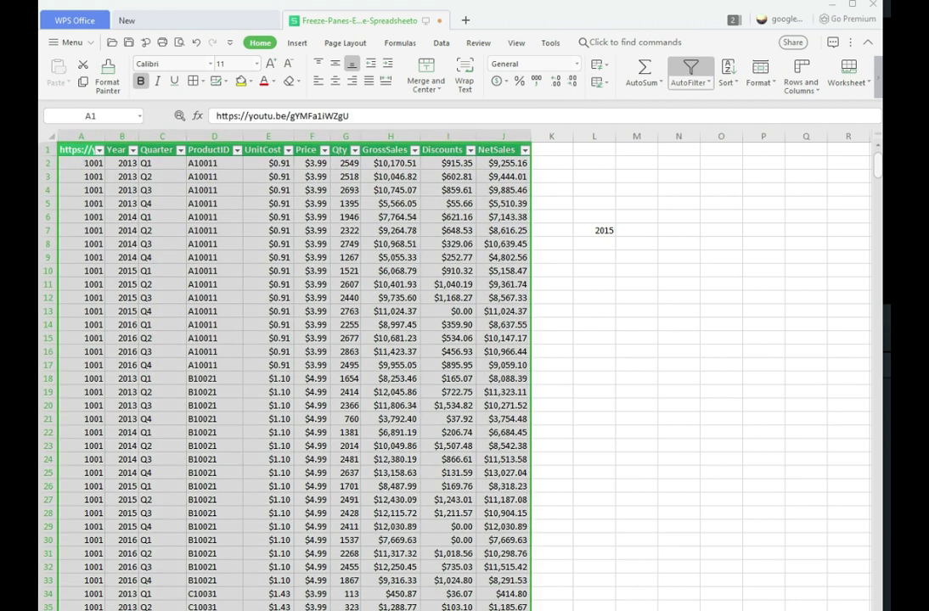
click(605, 81)
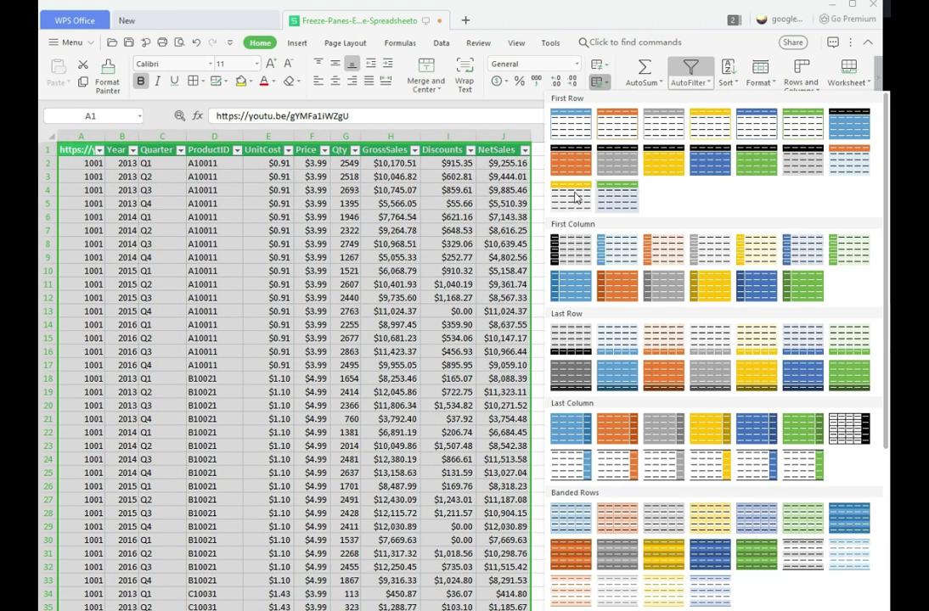
click(574, 192)
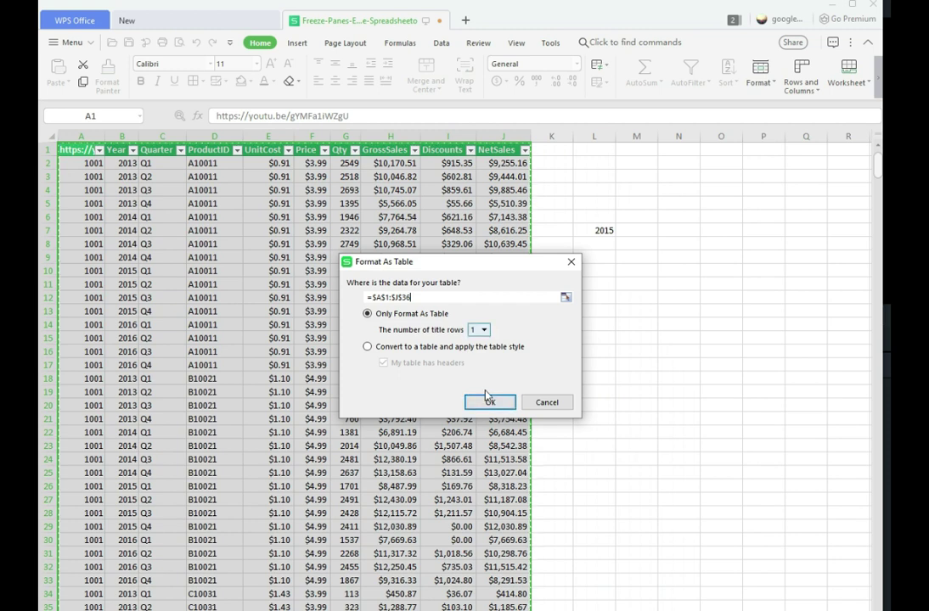
click(490, 403)
click(267, 230)
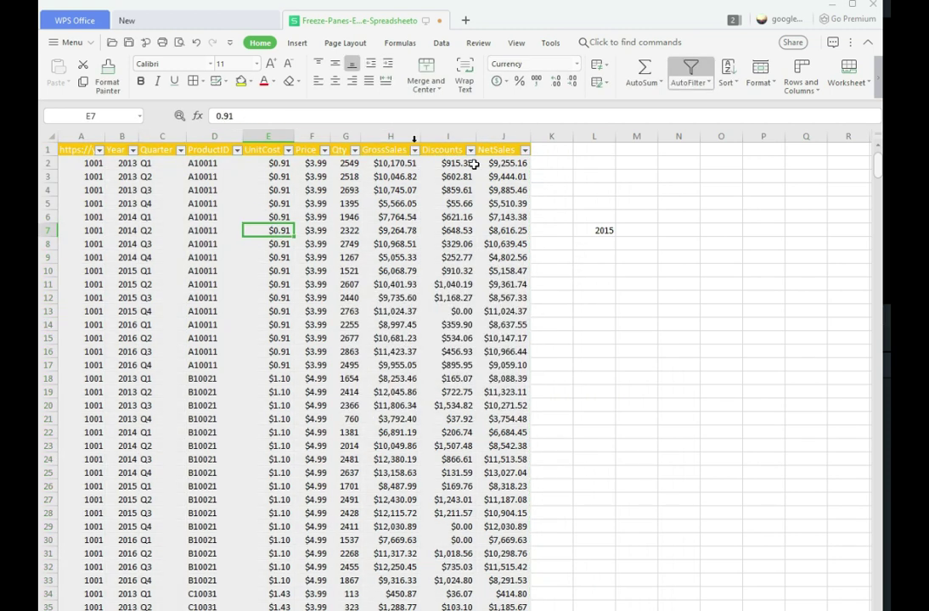
click(605, 80)
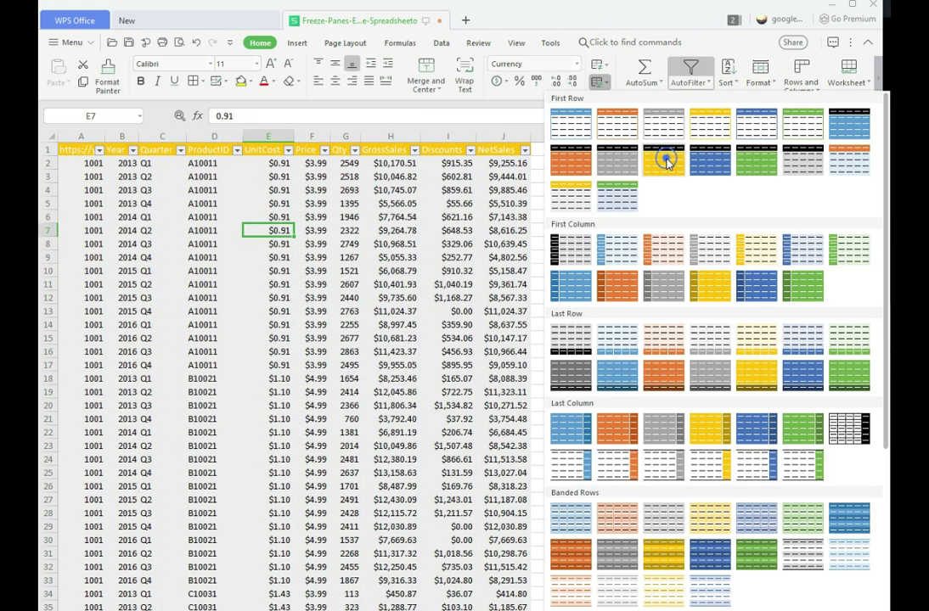
click(667, 160)
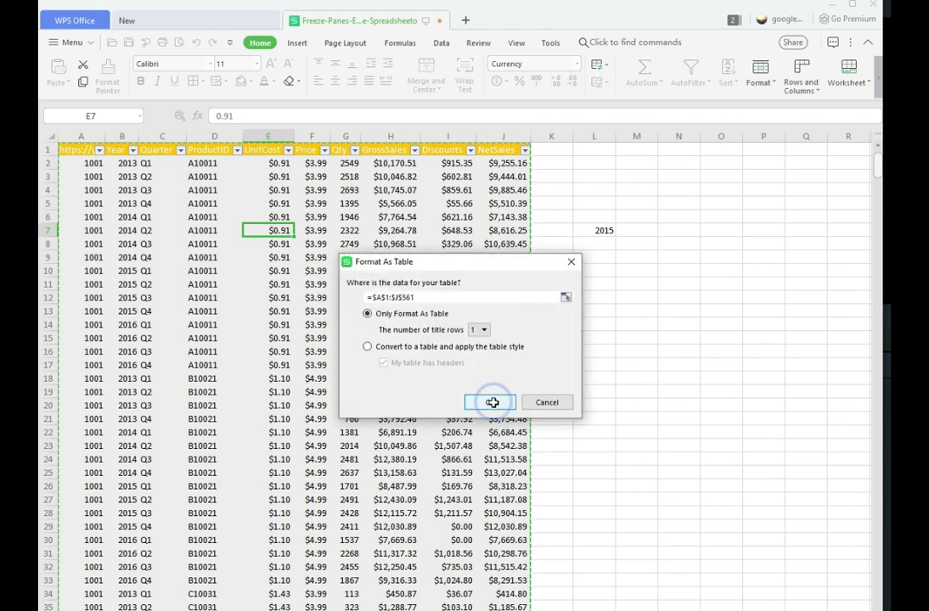
click(491, 401)
Step: Apply a yellow Last Column style so the NetSales column is darker and bold
click(316, 293)
click(439, 214)
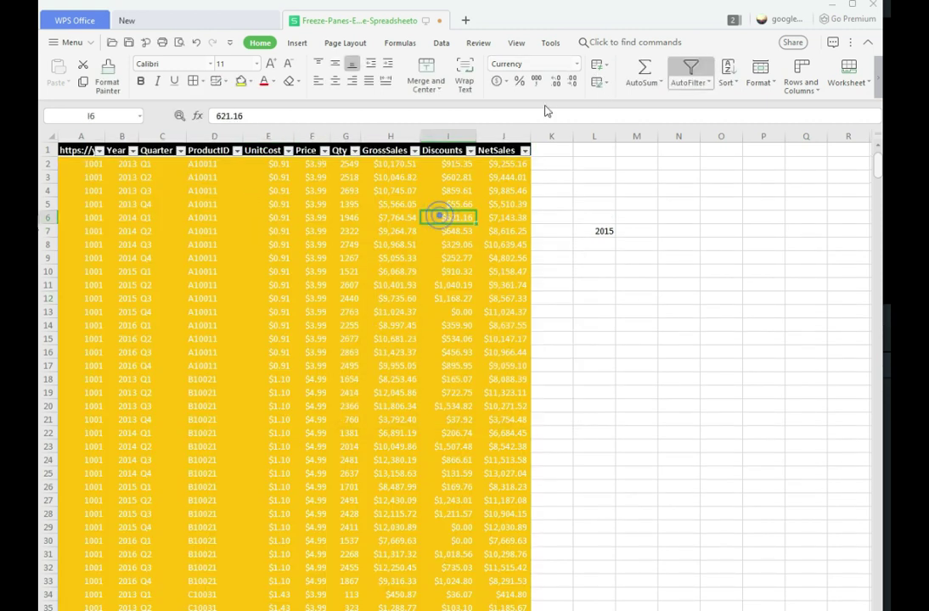
click(600, 82)
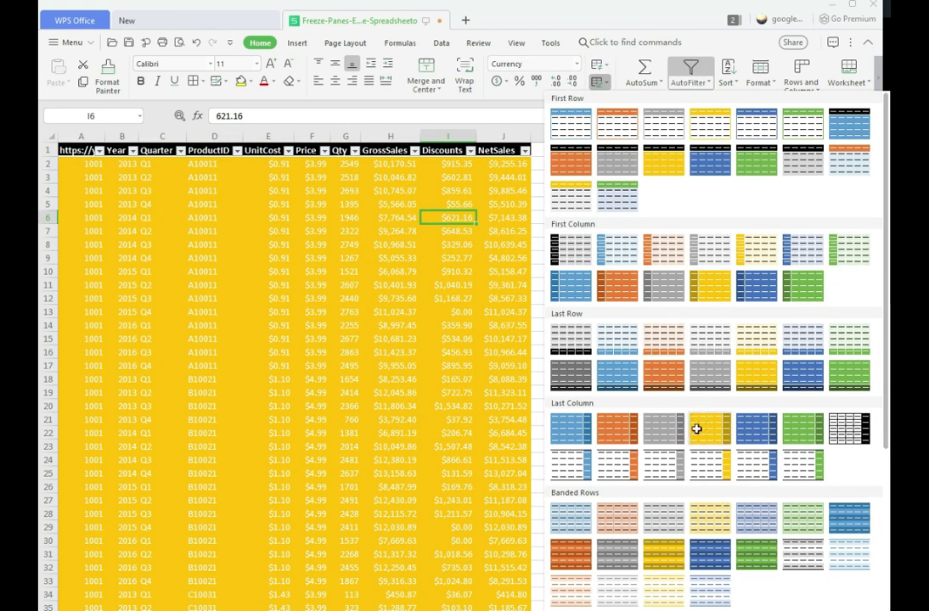
click(696, 433)
click(490, 402)
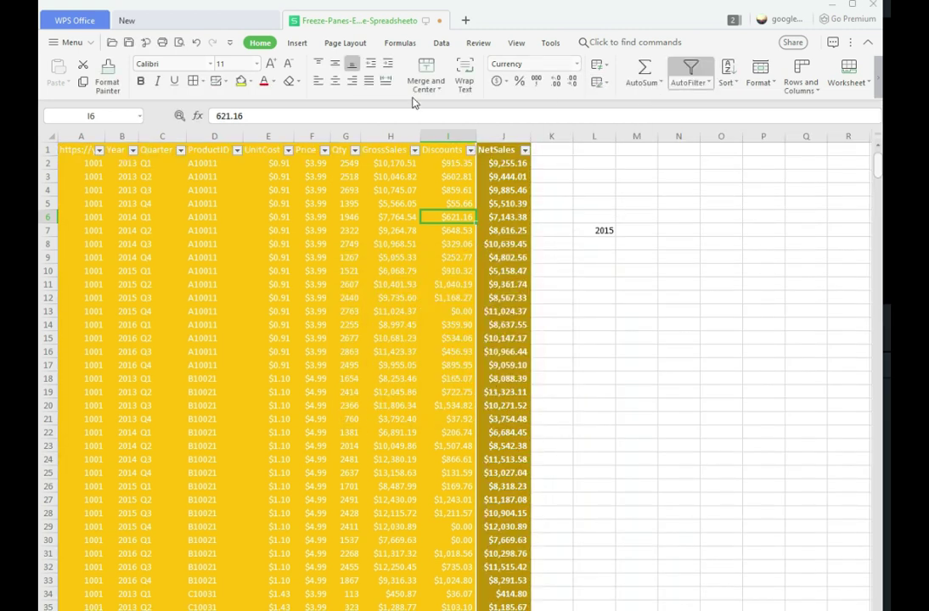
click(267, 284)
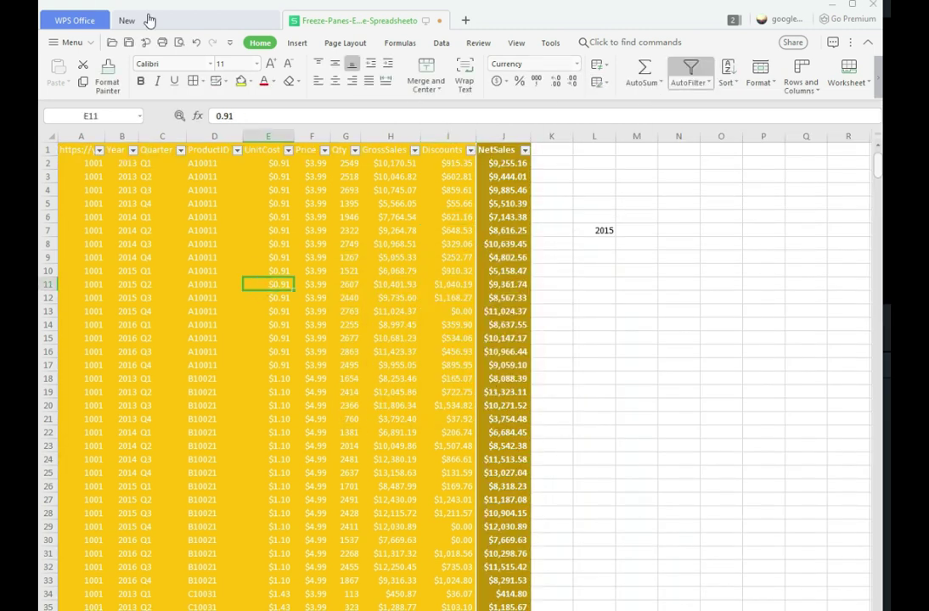
click(88, 42)
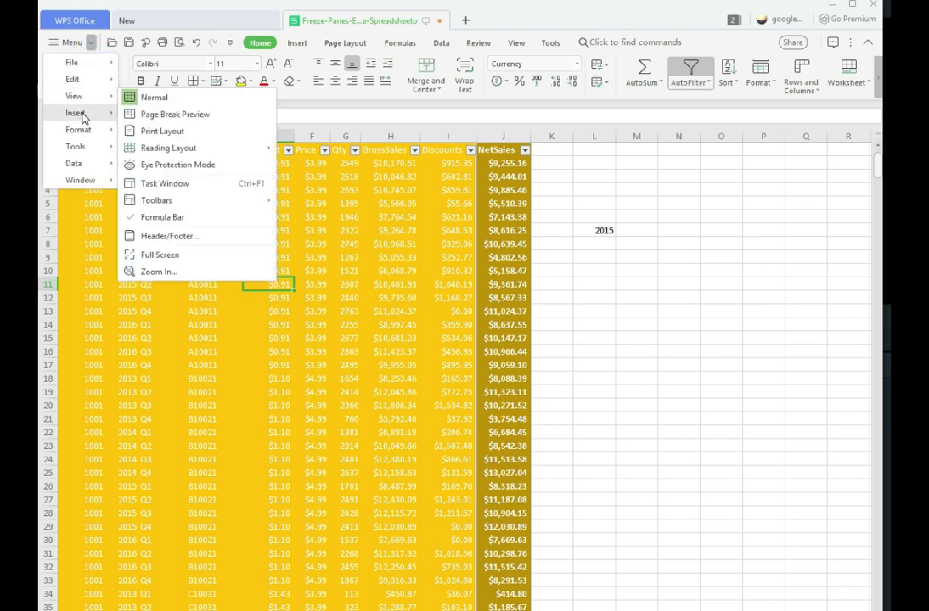
mouse_move(82, 113)
mouse_move(92, 154)
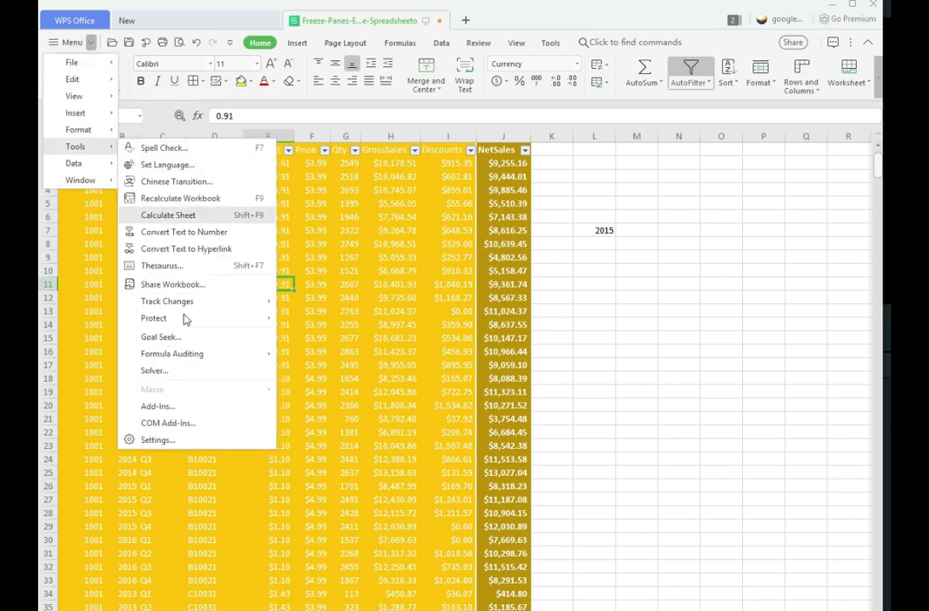
mouse_move(180, 321)
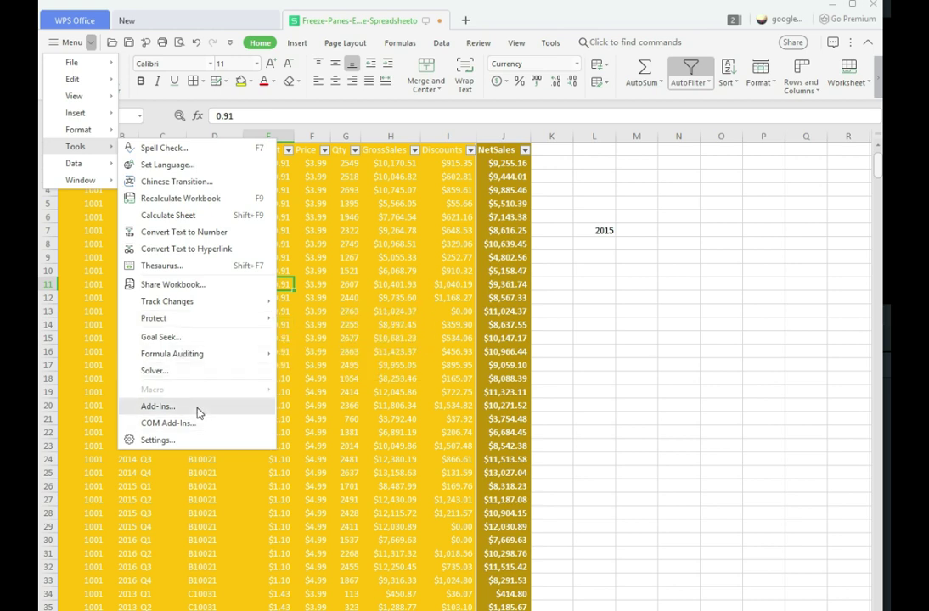
click(595, 299)
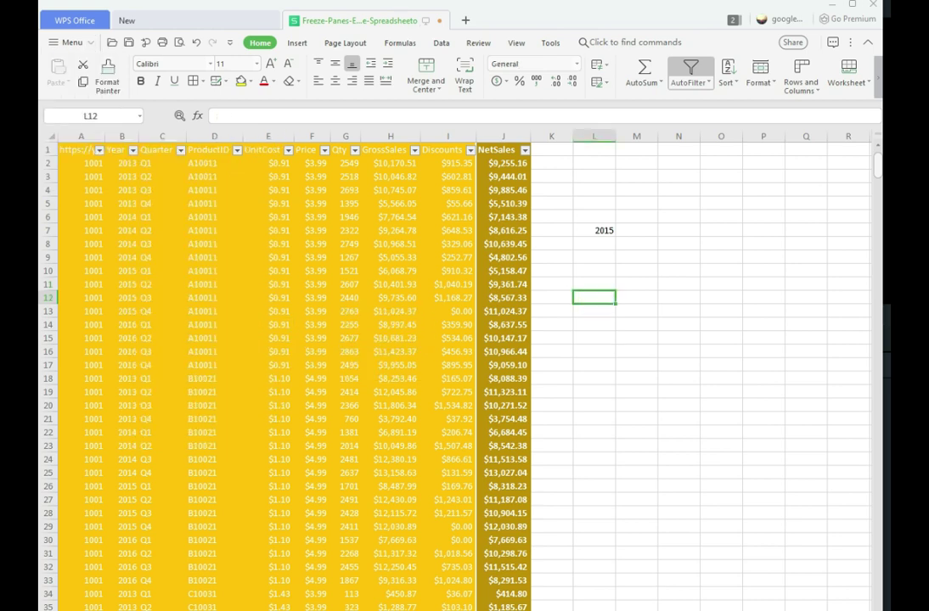